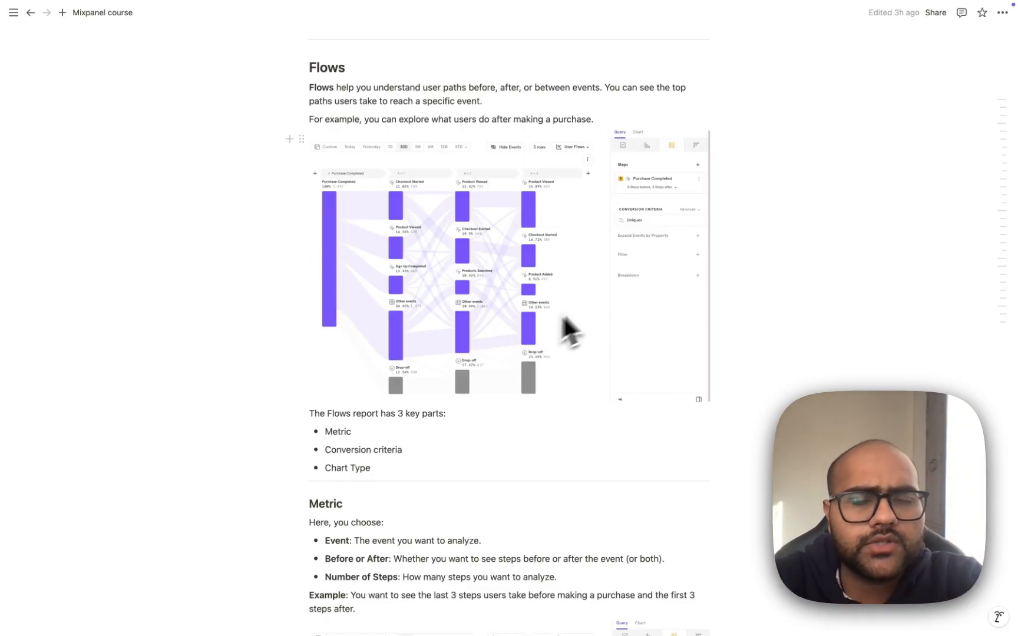
Read the Flows and Metric sections of the course notes, comparing them with the Purchase Completed flow in Mixpanel
{"action": "scroll", "coordinate": [741, 228], "scroll_direction": "down", "scroll_amount": 1}
{"action": "key", "text": "super+Tab"}
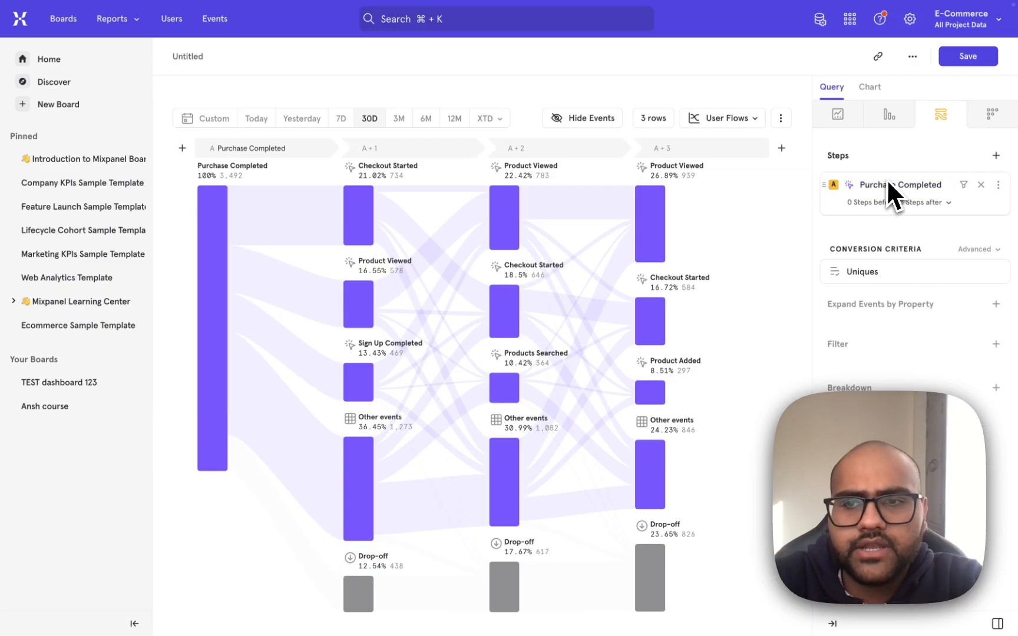
{"action": "mouse_move", "coordinate": [888, 193]}
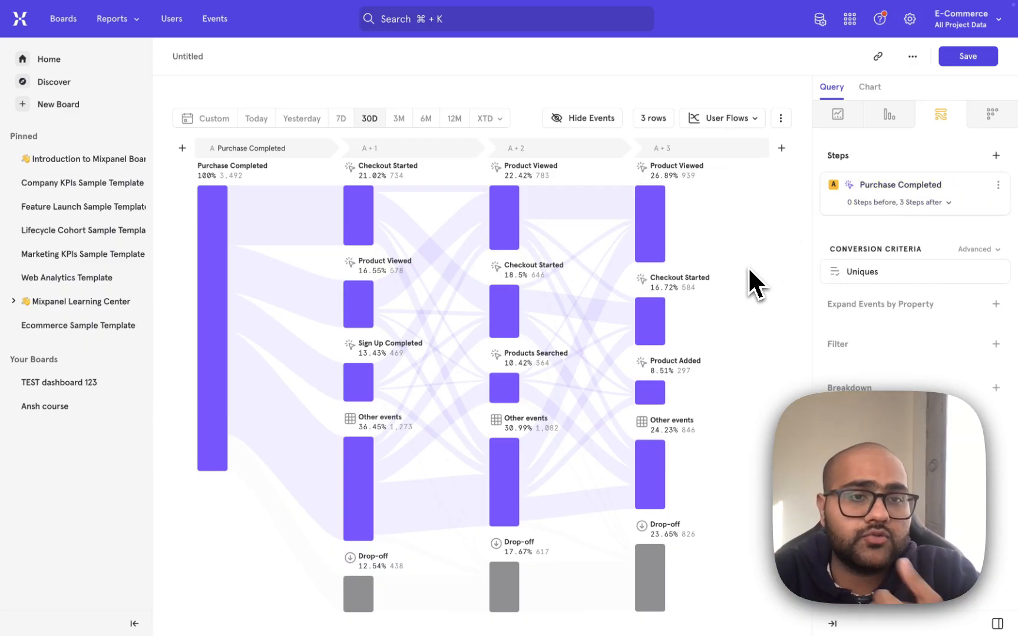
{"action": "key", "text": "ctrl+Left"}
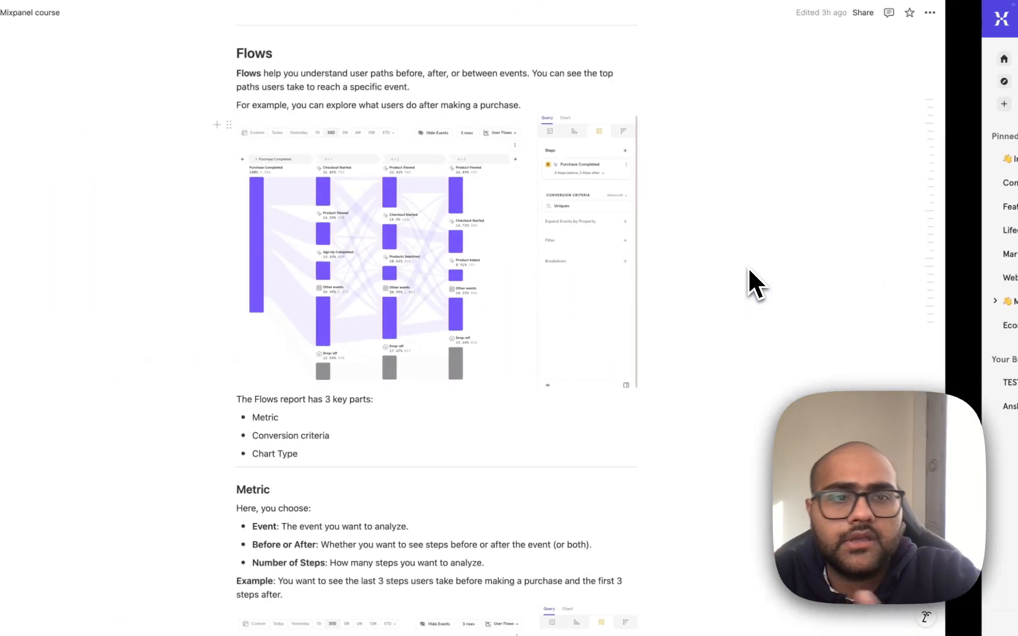
{"action": "scroll", "coordinate": [750, 270], "scroll_direction": "down", "scroll_amount": 3}
{"action": "scroll", "coordinate": [750, 270], "scroll_direction": "down", "scroll_amount": 2}
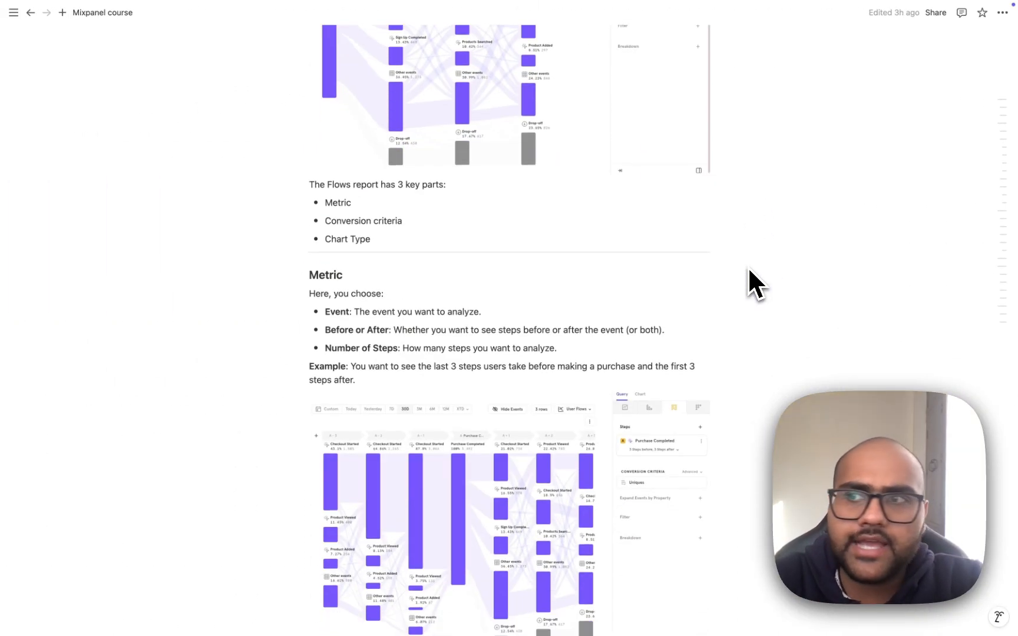
{"action": "scroll", "coordinate": [749, 269], "scroll_direction": "down", "scroll_amount": 1}
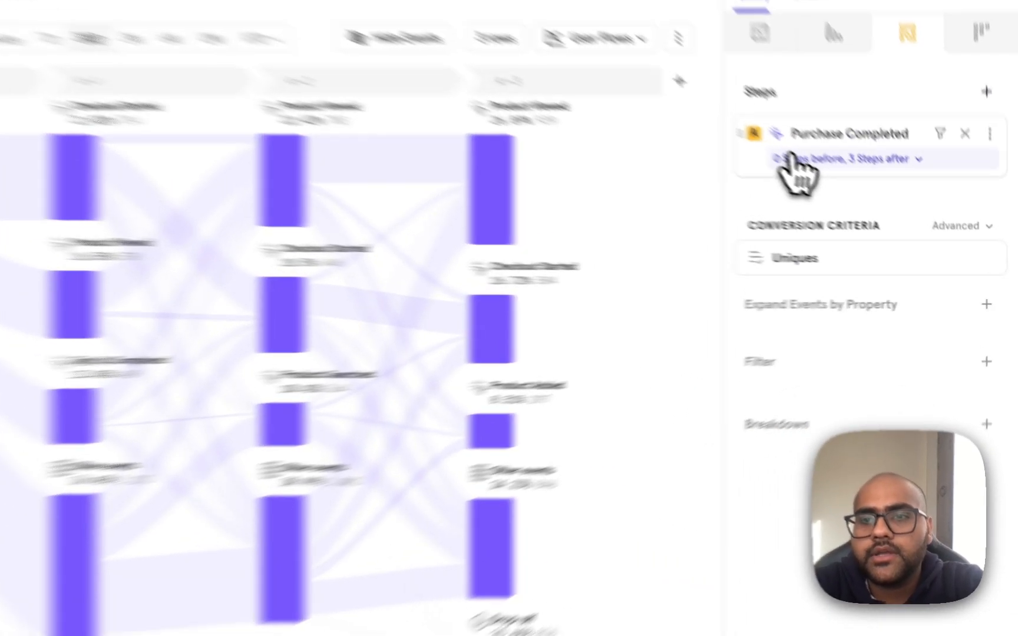
Set the Mixpanel flow to show 3 steps before the Purchase Completed event
{"action": "left_click", "coordinate": [868, 200]}
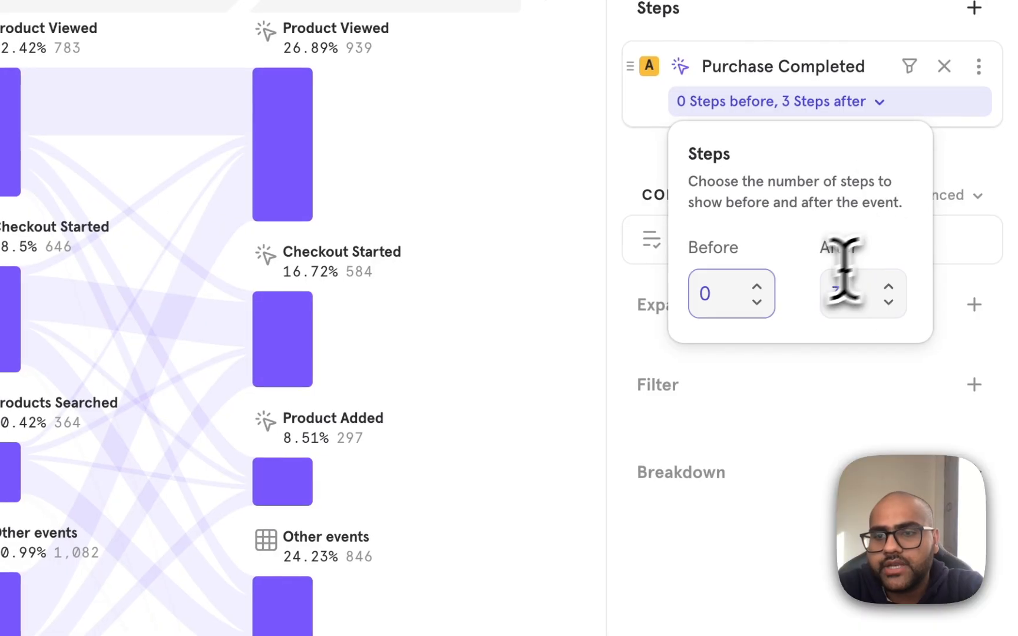
{"action": "double_click", "coordinate": [722, 294]}
{"action": "type", "text": "3"}
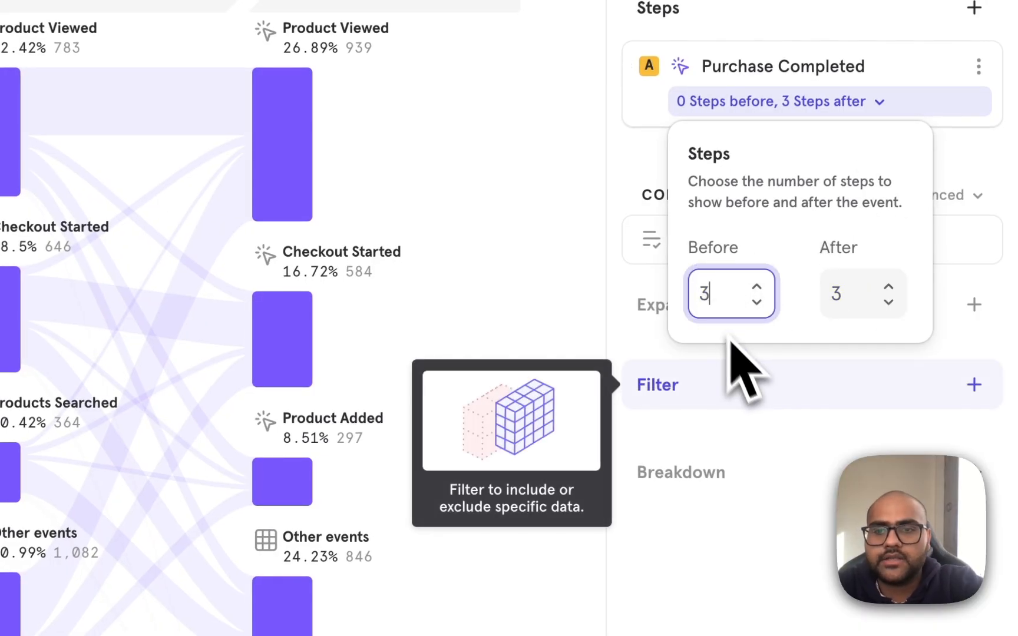
{"action": "left_click", "coordinate": [787, 539]}
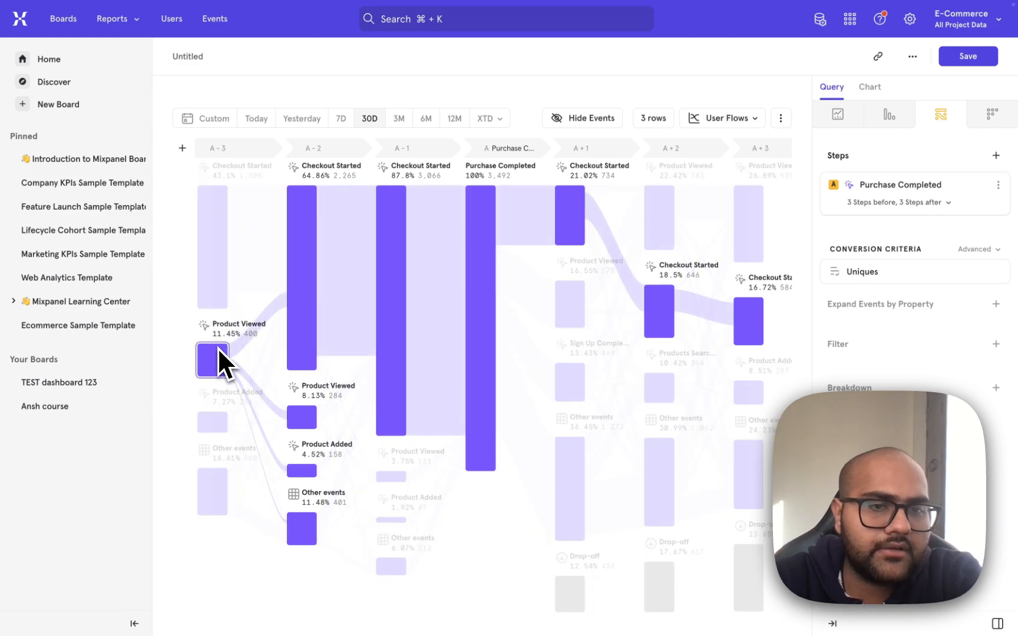
Check the notes' Metric example against the Purchase Completed step settings in Mixpanel, and read the notes on choosing multiple events
{"action": "key", "text": "ctrl+Left"}
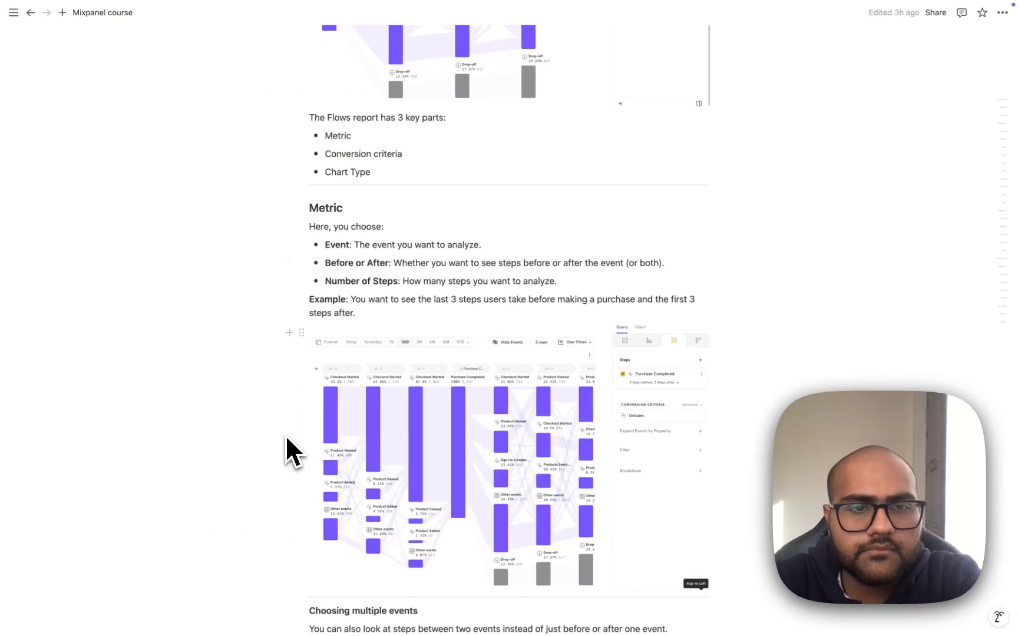
{"action": "scroll", "coordinate": [292, 453], "scroll_direction": "down", "scroll_amount": 1}
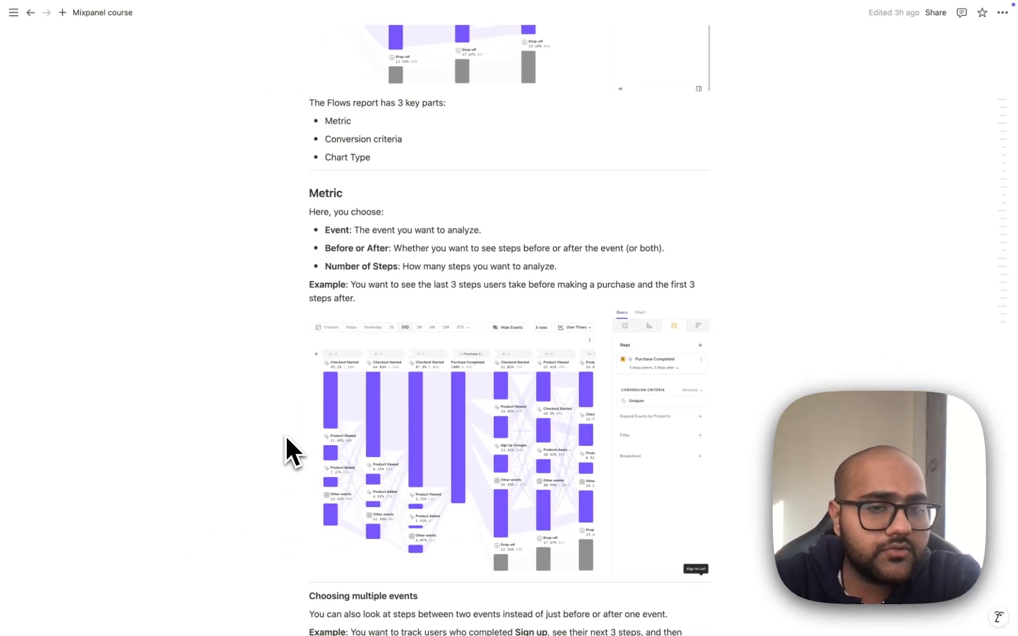
{"action": "key", "text": "ctrl+Right"}
{"action": "left_click", "coordinate": [875, 206]}
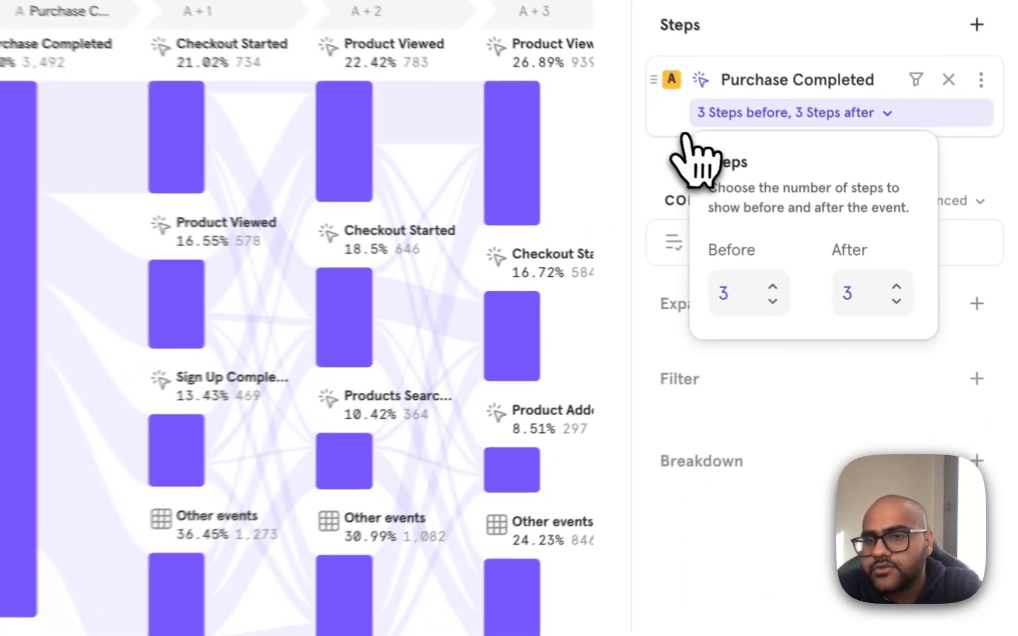
{"action": "left_click", "coordinate": [720, 293]}
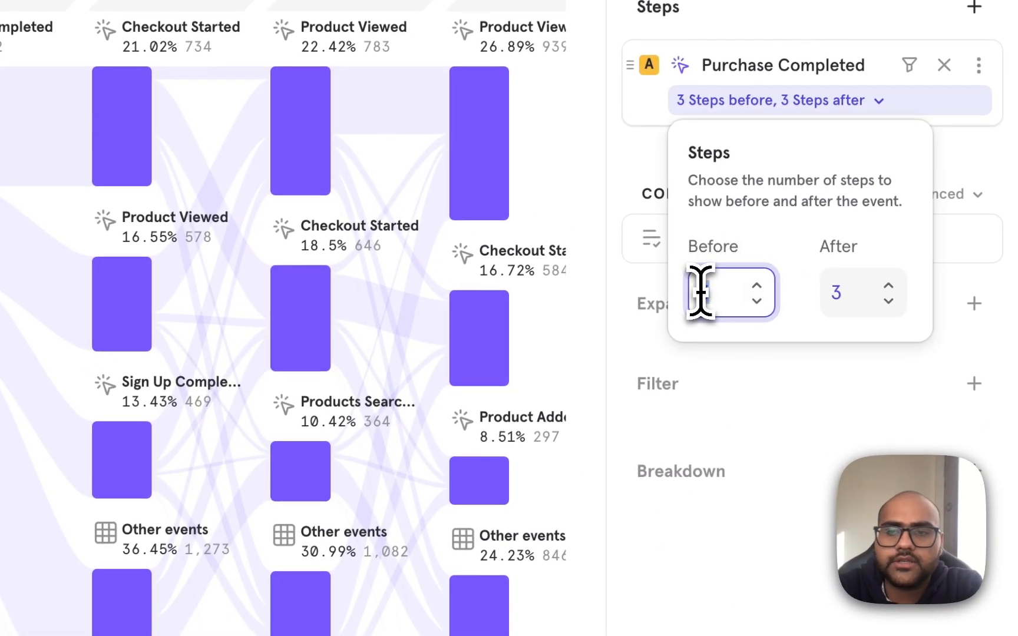
{"action": "left_click", "coordinate": [766, 589]}
{"action": "key", "text": "ctrl+Left"}
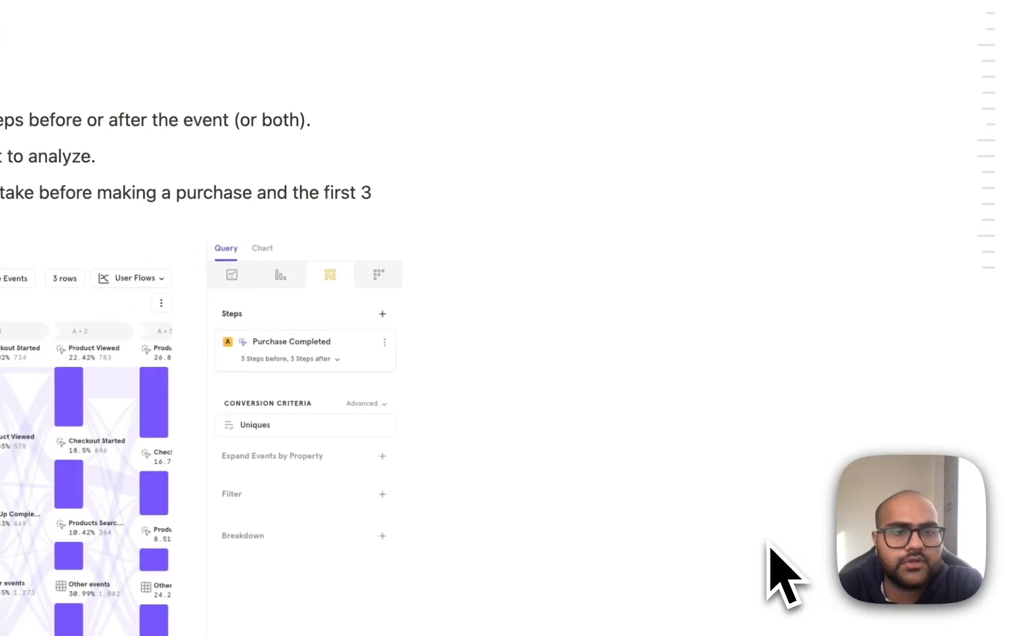
{"action": "scroll", "coordinate": [462, 76], "scroll_direction": "down", "scroll_amount": 5}
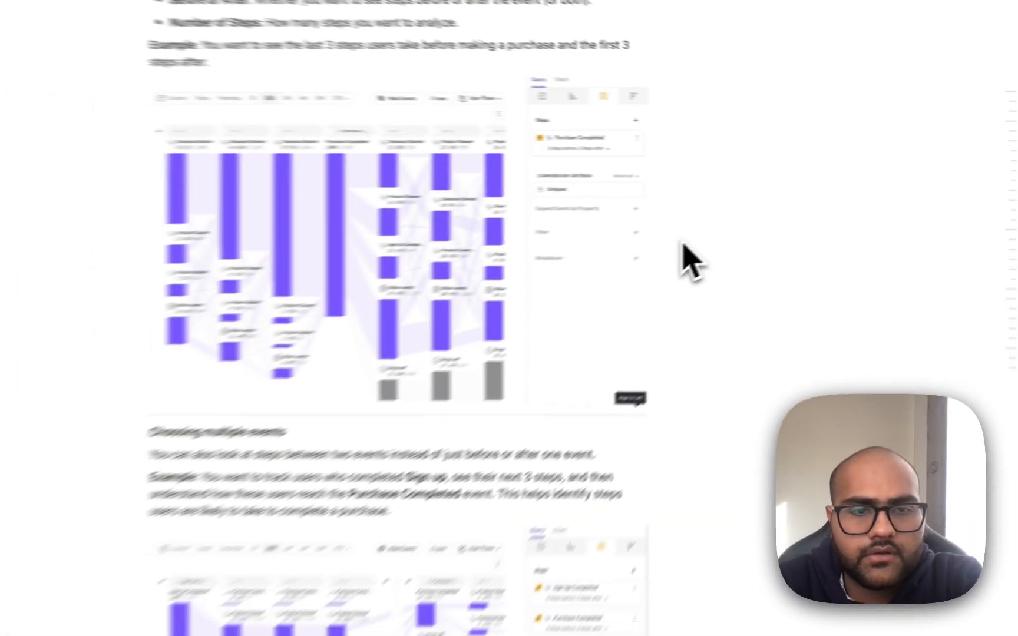
{"action": "scroll", "coordinate": [682, 244], "scroll_direction": "down", "scroll_amount": 4}
{"action": "scroll", "coordinate": [682, 245], "scroll_direction": "down", "scroll_amount": 1}
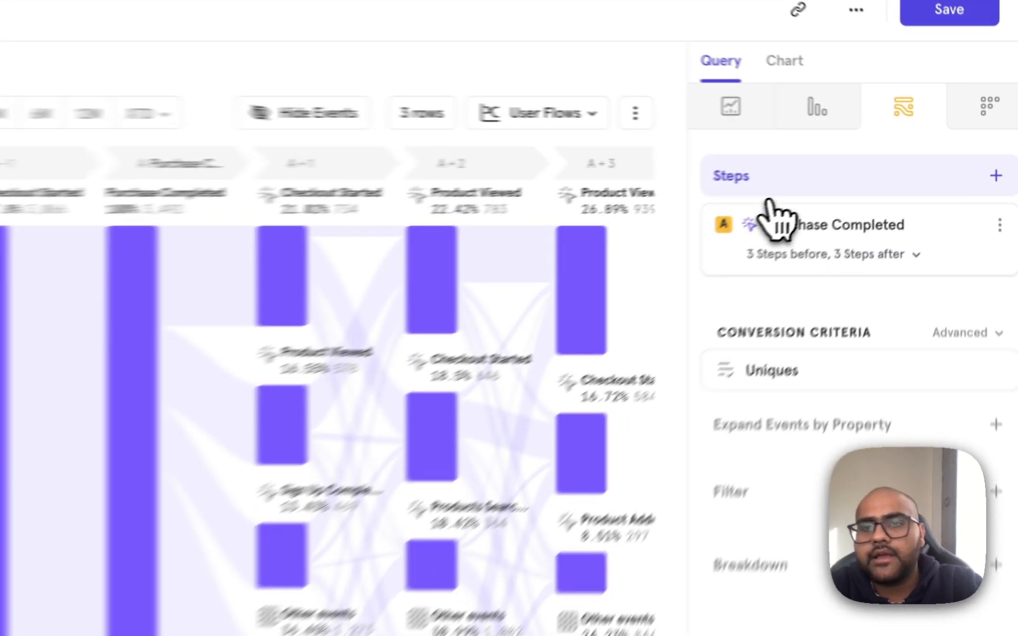
Add the Sign Up Completed event to the Mixpanel flow and place it ahead of Purchase Completed
{"action": "left_click", "coordinate": [768, 200]}
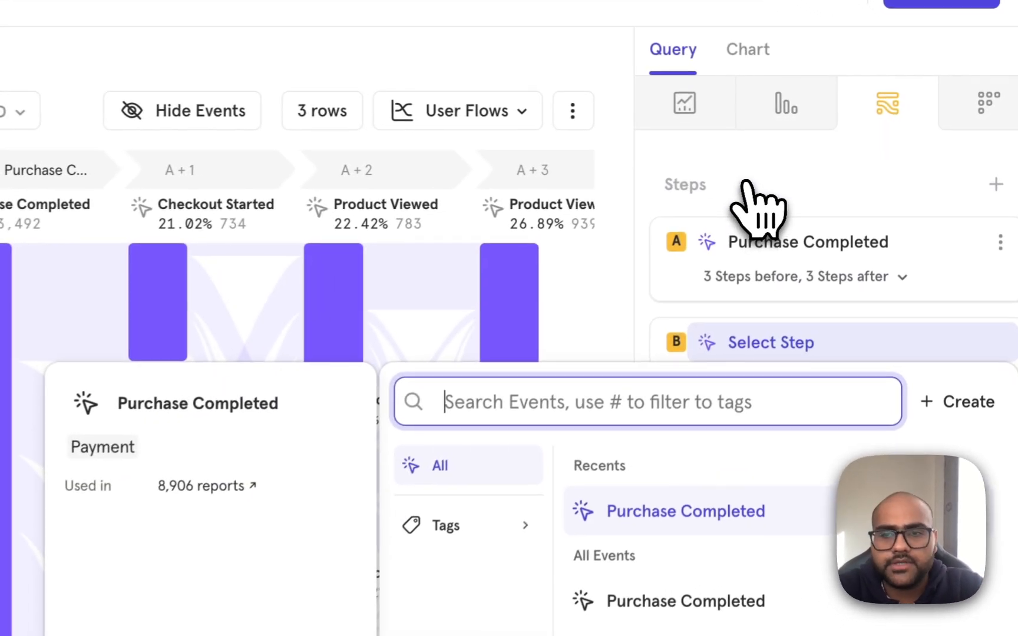
{"action": "type", "text": "sign"}
{"action": "key", "text": "Return"}
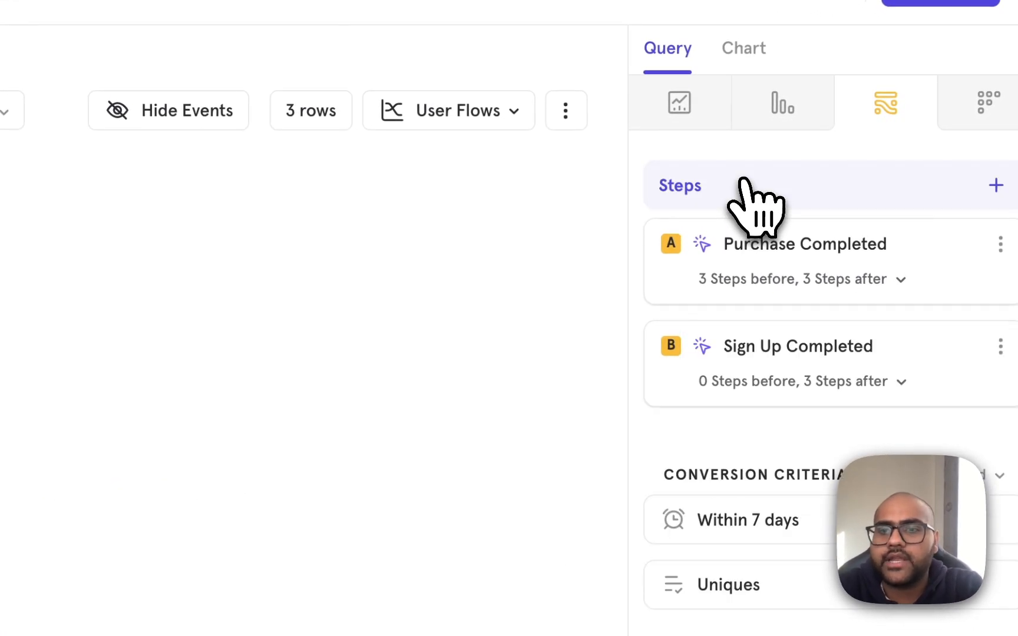
{"action": "left_click_drag", "start_coordinate": [665, 325], "coordinate": [696, 218]}
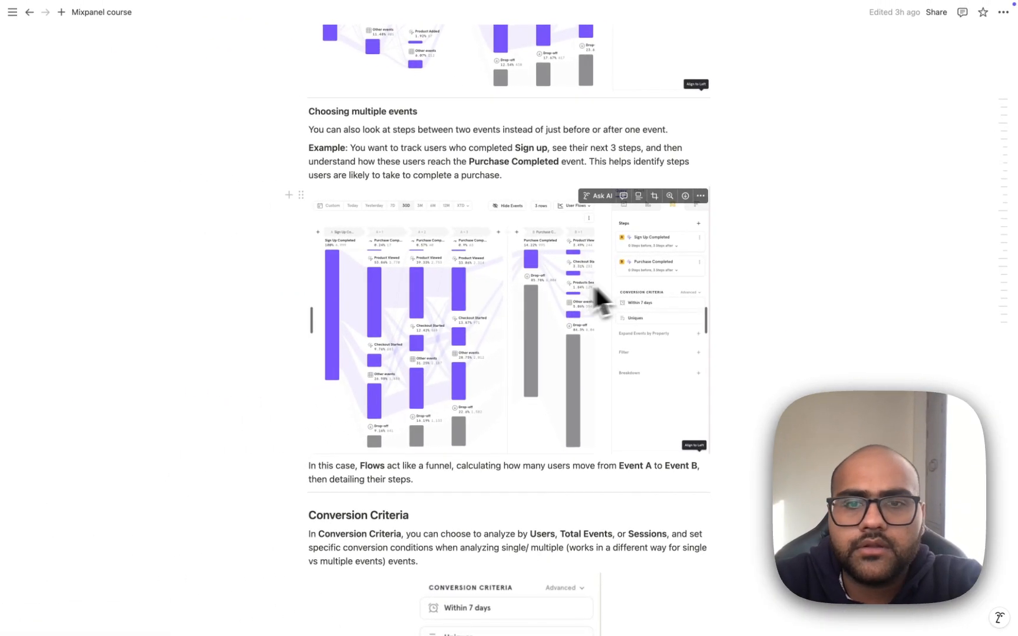
Try to clear the number of steps shown after the Purchase Completed event in the Mixpanel flow
{"action": "scroll", "coordinate": [657, 334], "scroll_direction": "down", "scroll_amount": 1}
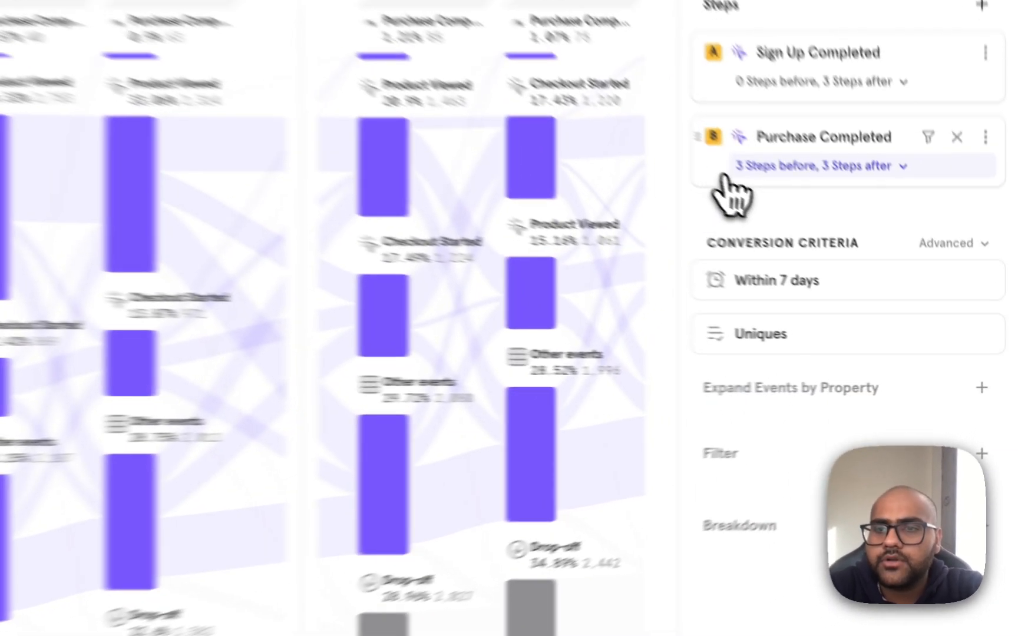
{"action": "left_click", "coordinate": [866, 254]}
{"action": "double_click", "coordinate": [864, 349]}
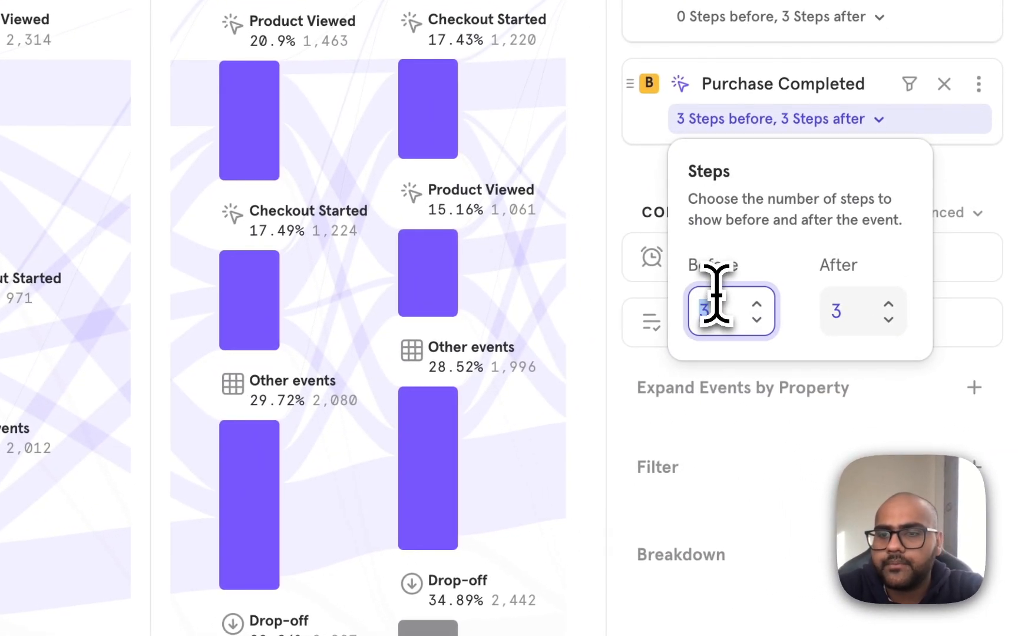
{"action": "left_click", "coordinate": [848, 305]}
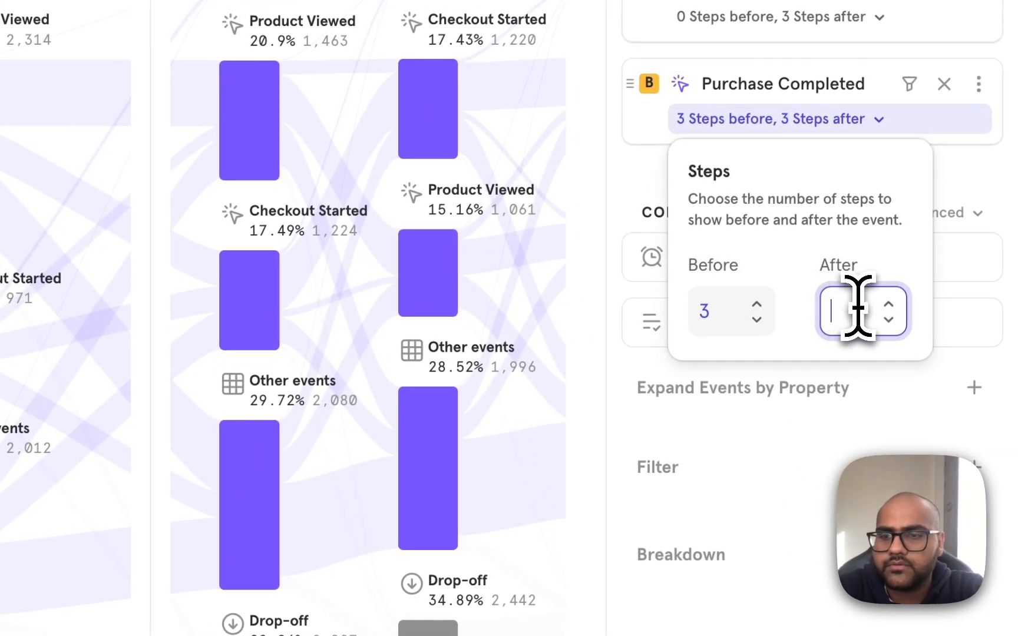
{"action": "left_click", "coordinate": [808, 524]}
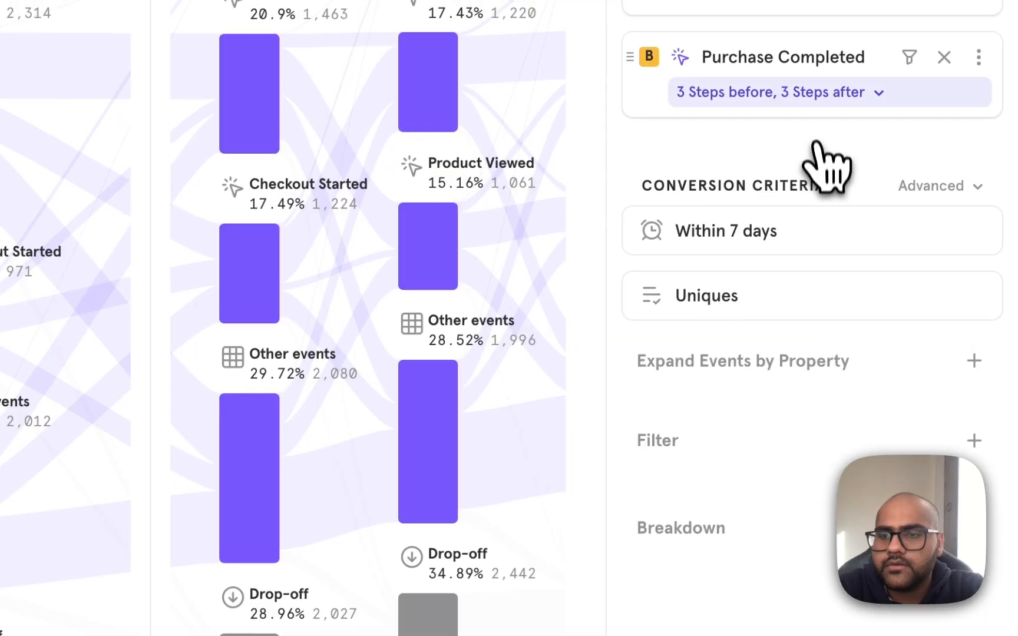
{"action": "left_click", "coordinate": [822, 94]}
{"action": "left_click", "coordinate": [838, 263]}
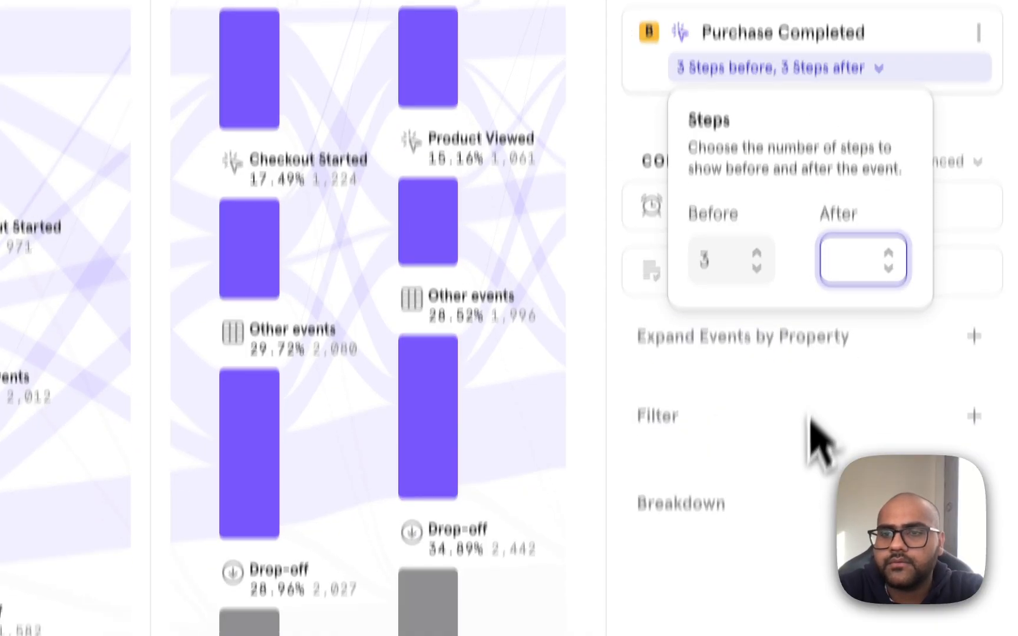
{"action": "left_click", "coordinate": [810, 446]}
Examine the user paths from Sign Up Completed through Purchase Completed and the steps after it
{"action": "scroll", "coordinate": [423, 74], "scroll_direction": "right", "scroll_amount": 1}
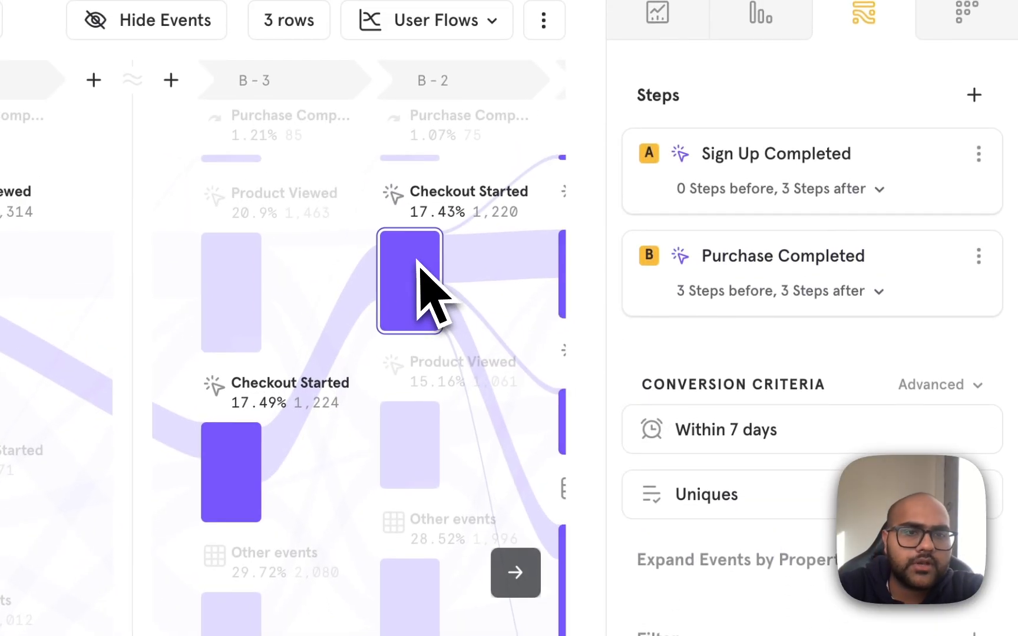
{"action": "scroll", "coordinate": [412, 260], "scroll_direction": "left", "scroll_amount": 1}
{"action": "scroll", "coordinate": [123, 330], "scroll_direction": "right", "scroll_amount": 8}
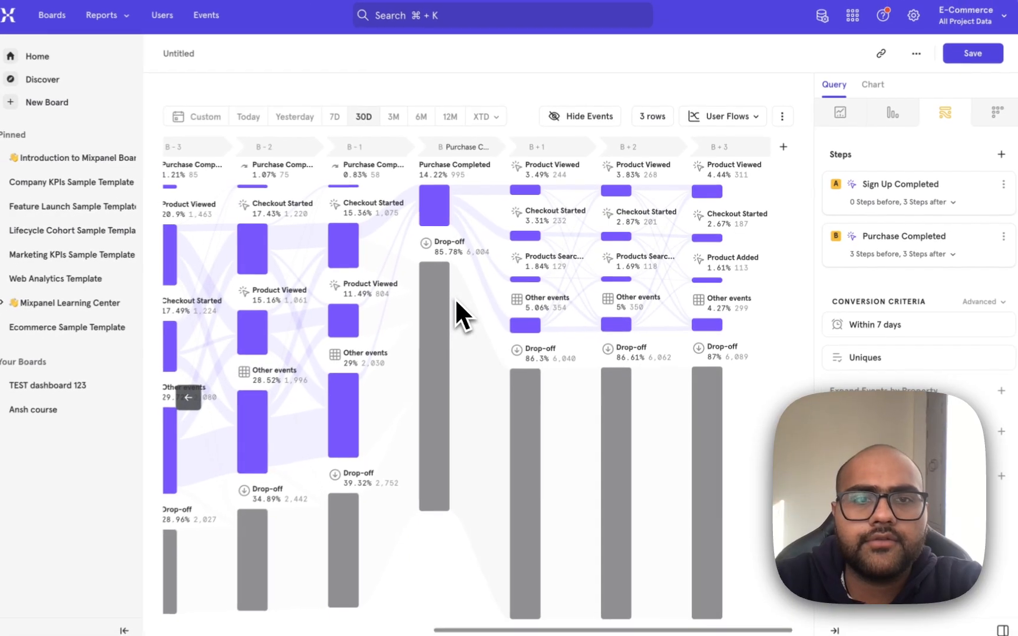
{"action": "scroll", "coordinate": [438, 202], "scroll_direction": "left", "scroll_amount": 2}
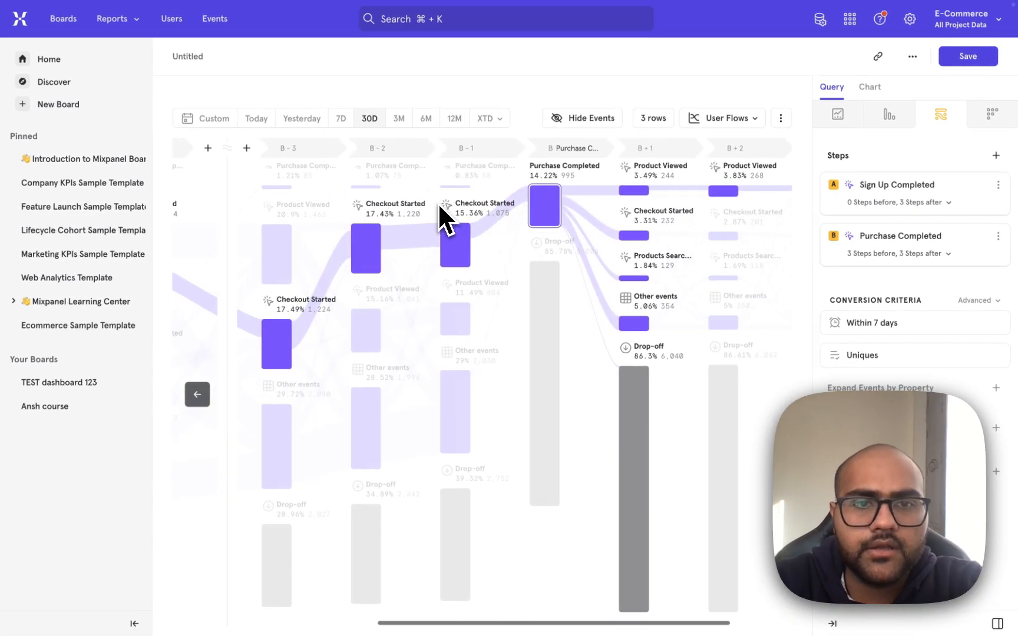
{"action": "scroll", "coordinate": [437, 203], "scroll_direction": "left", "scroll_amount": 6}
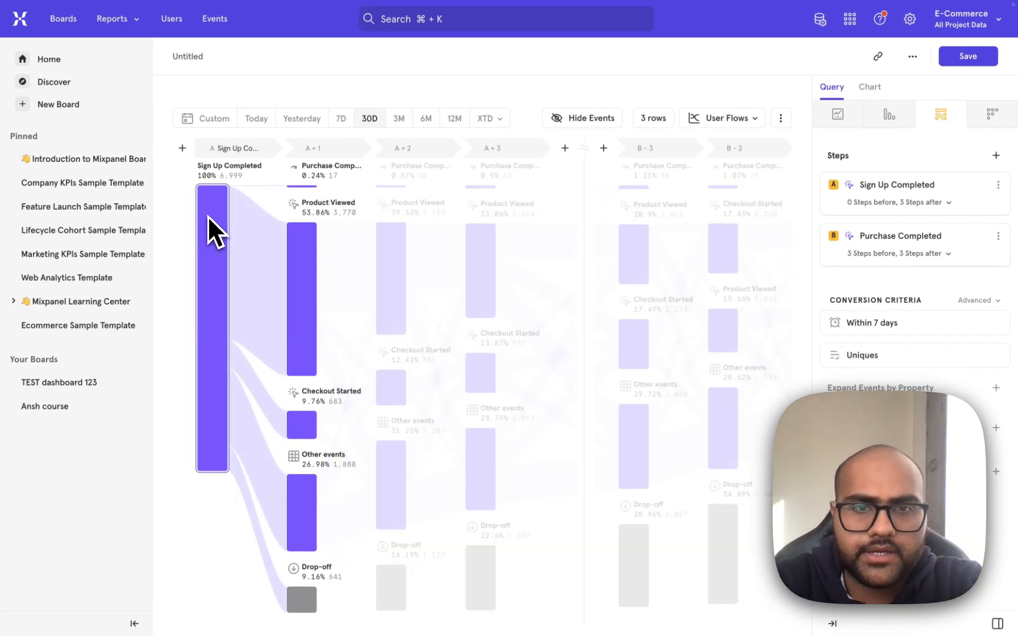
{"action": "mouse_move", "coordinate": [220, 251]}
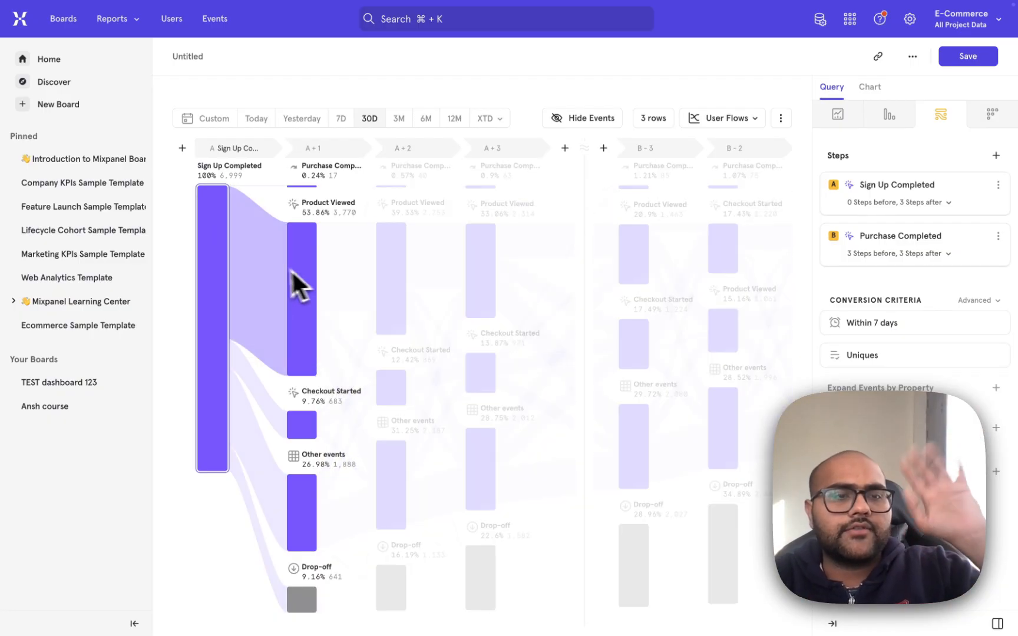
{"action": "mouse_move", "coordinate": [504, 282]}
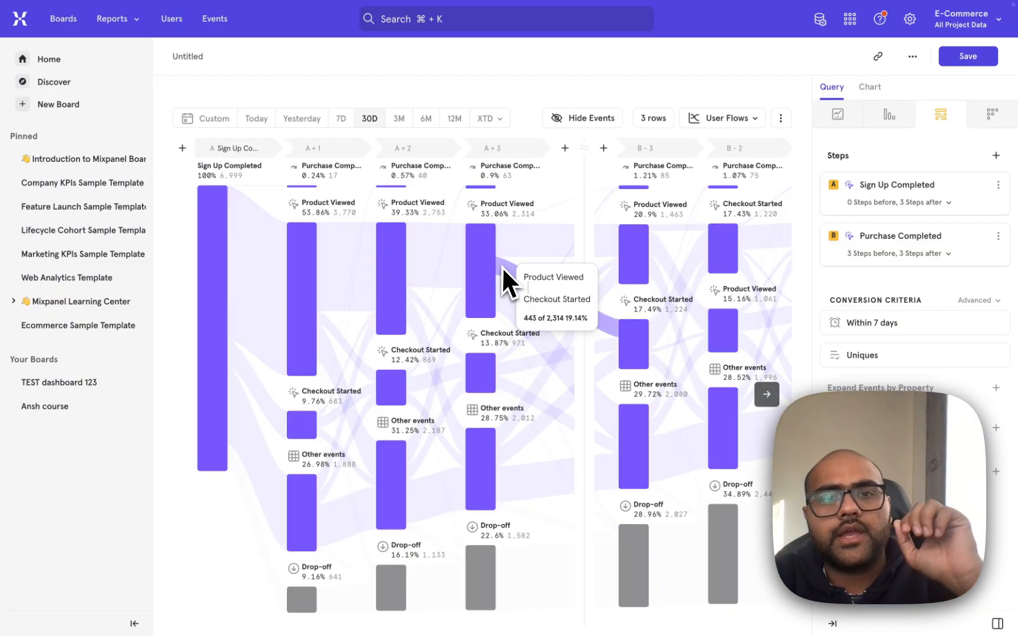
{"action": "scroll", "coordinate": [638, 238], "scroll_direction": "right", "scroll_amount": 10}
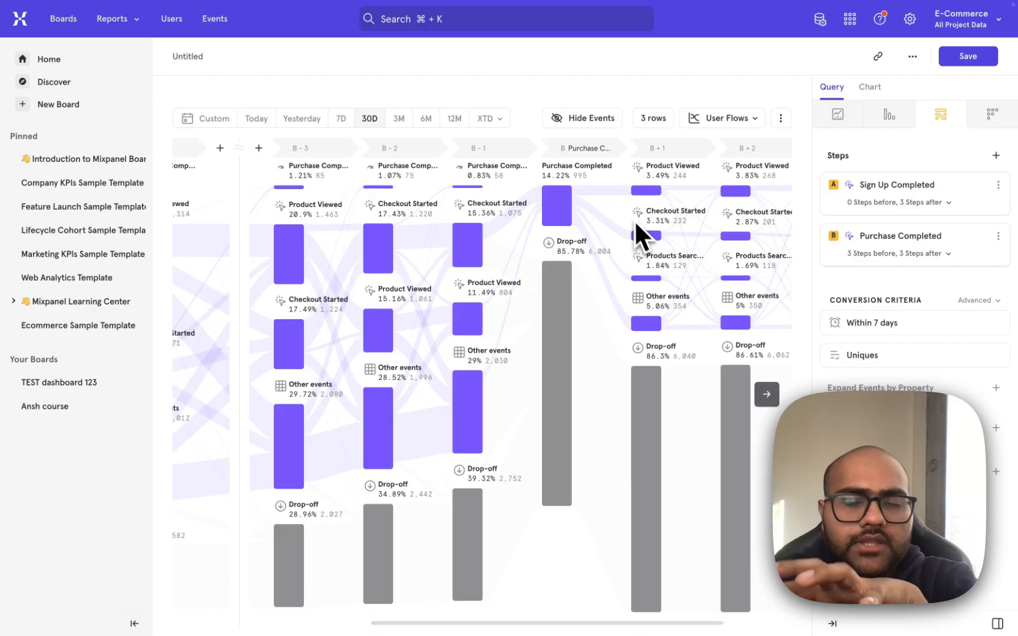
{"action": "scroll", "coordinate": [579, 183], "scroll_direction": "left", "scroll_amount": 10}
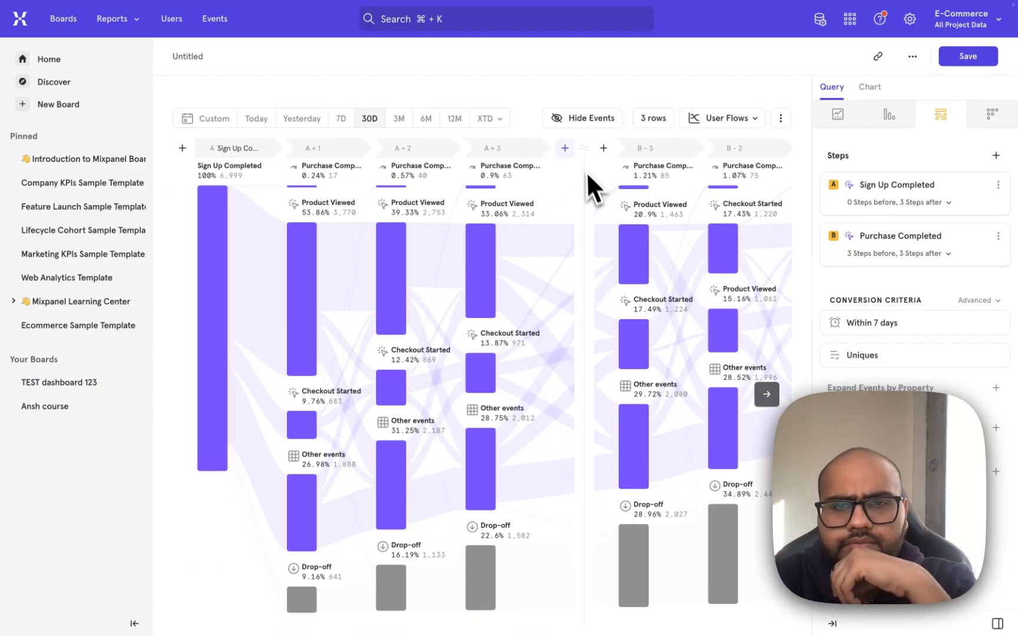
Read the course notes down to the Conversion Criteria section, and return to Mixpanel to review the steps leading to Purchase Completed
{"action": "key", "text": "ctrl+Left"}
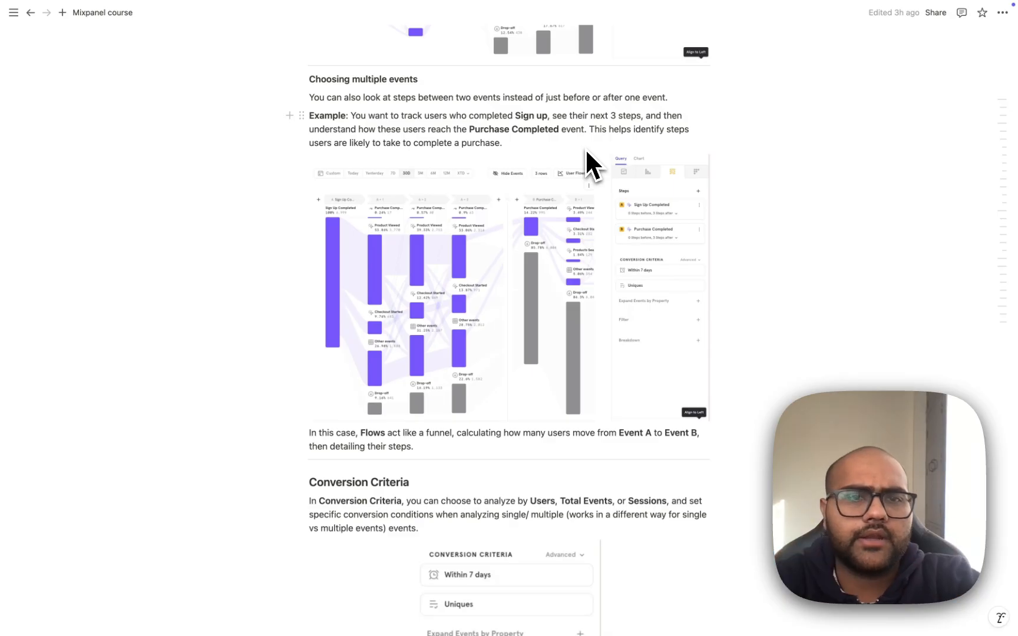
{"action": "scroll", "coordinate": [586, 152], "scroll_direction": "down", "scroll_amount": 2}
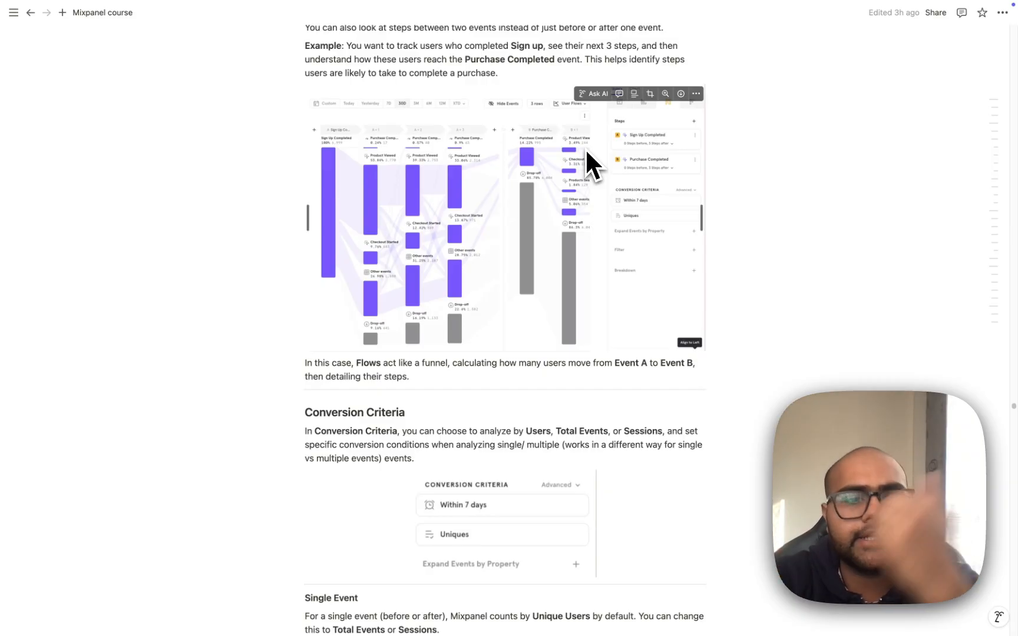
{"action": "key", "text": "ctrl+Right"}
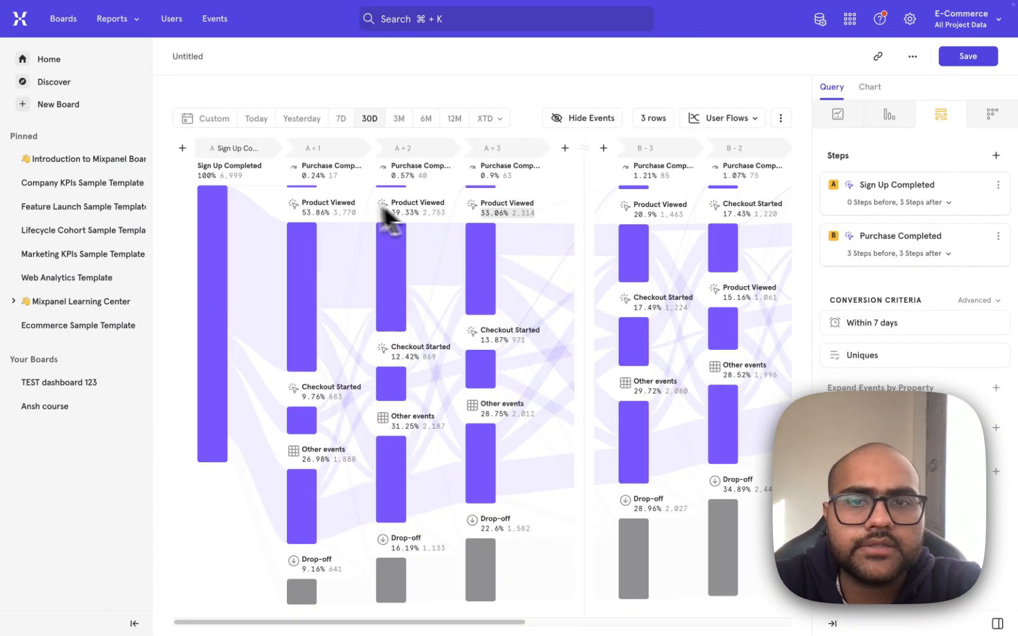
{"action": "scroll", "coordinate": [518, 234], "scroll_direction": "right", "scroll_amount": 8}
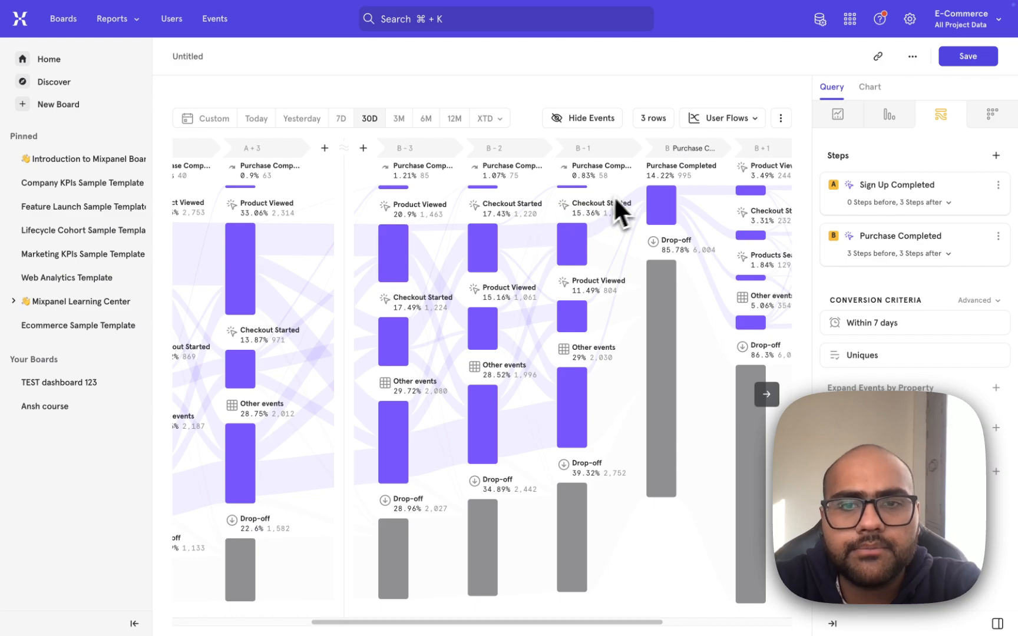
Review the paths from Sign Up Completed to Purchase Completed, and read the Conversion Criteria and Single Event sections in the course notes
{"action": "scroll", "coordinate": [645, 208], "scroll_direction": "left", "scroll_amount": 8}
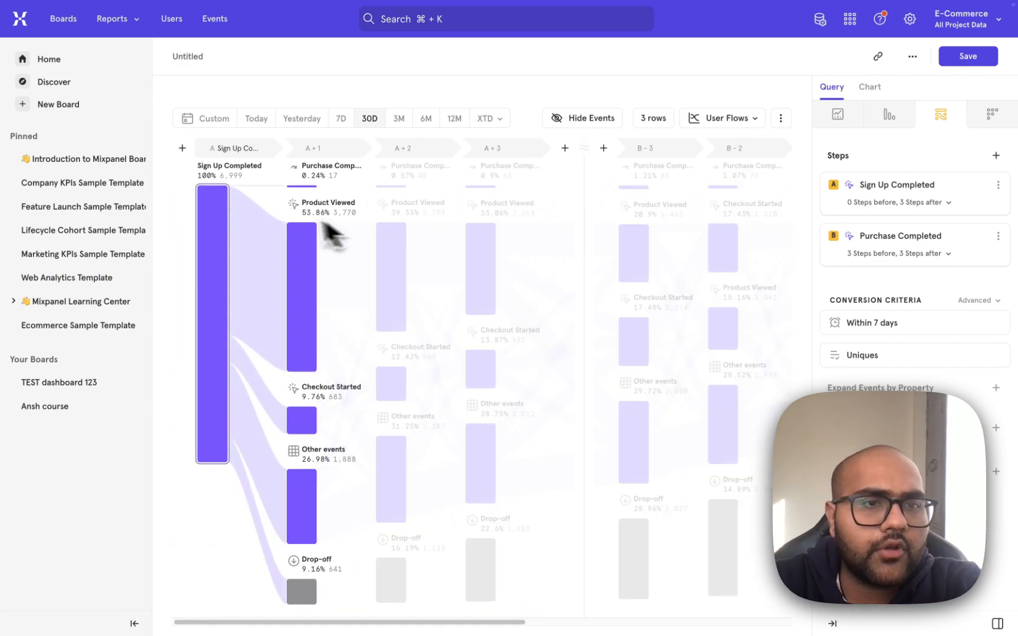
{"action": "scroll", "coordinate": [214, 168], "scroll_direction": "right", "scroll_amount": 15}
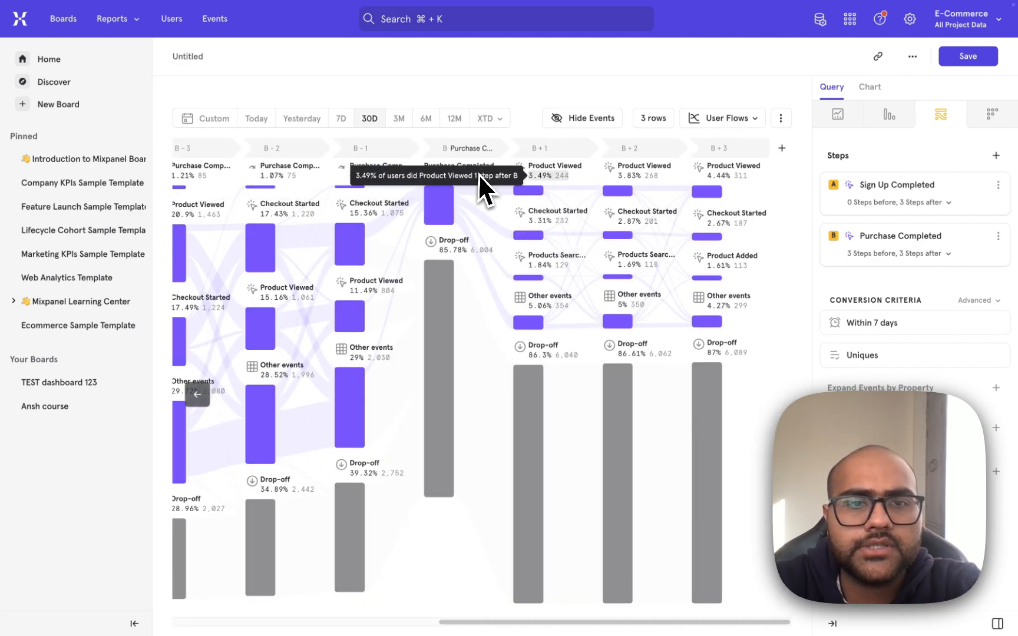
{"action": "mouse_move", "coordinate": [458, 177]}
{"action": "scroll", "coordinate": [449, 178], "scroll_direction": "left", "scroll_amount": 1}
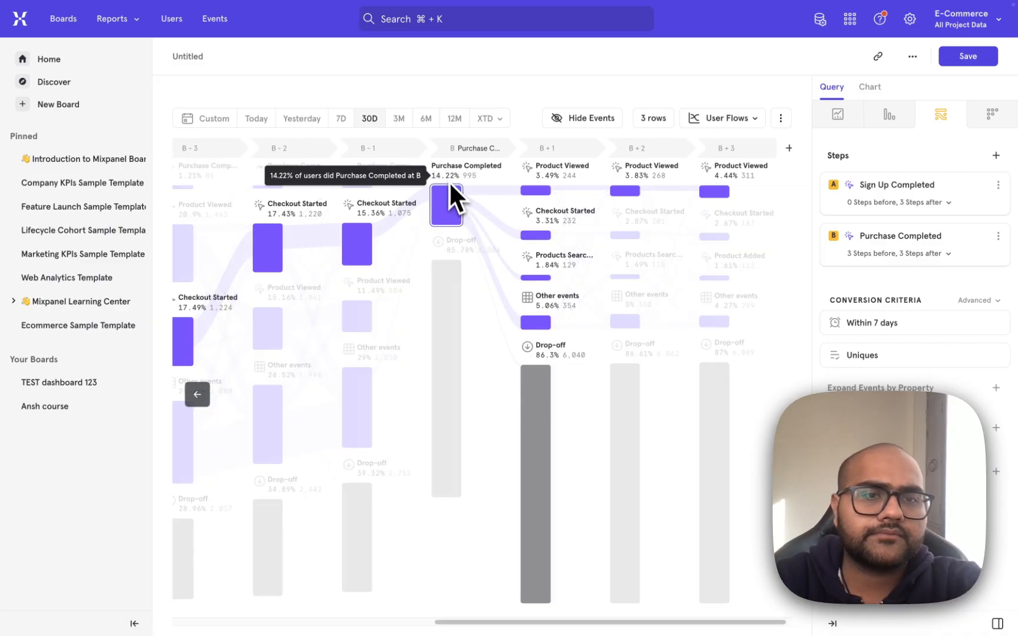
{"action": "key", "text": "ctrl+Left"}
{"action": "scroll", "coordinate": [483, 360], "scroll_direction": "down", "scroll_amount": 5}
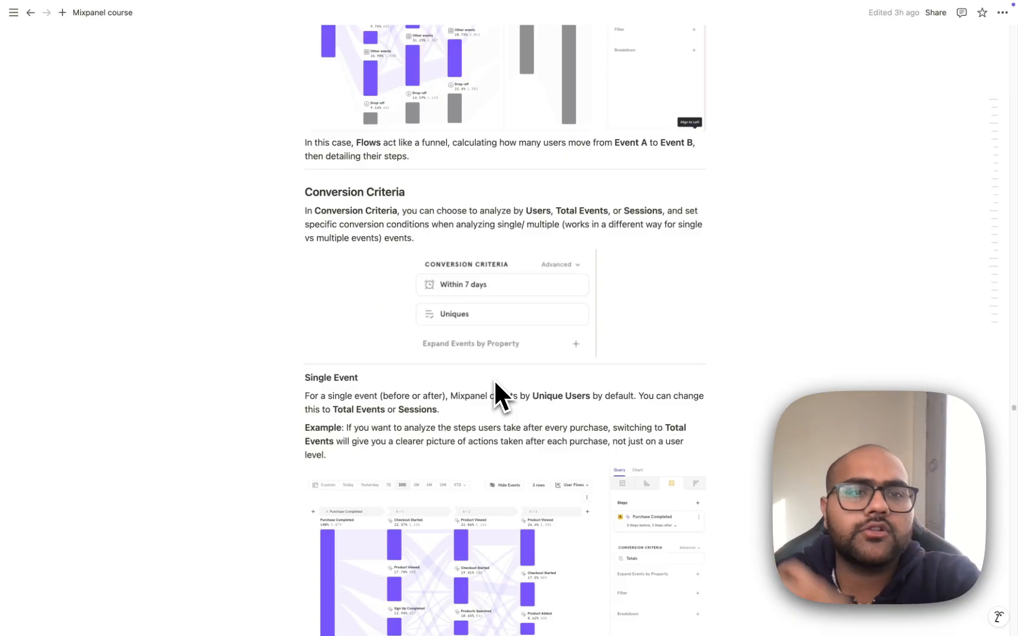
{"action": "scroll", "coordinate": [494, 389], "scroll_direction": "down", "scroll_amount": 2}
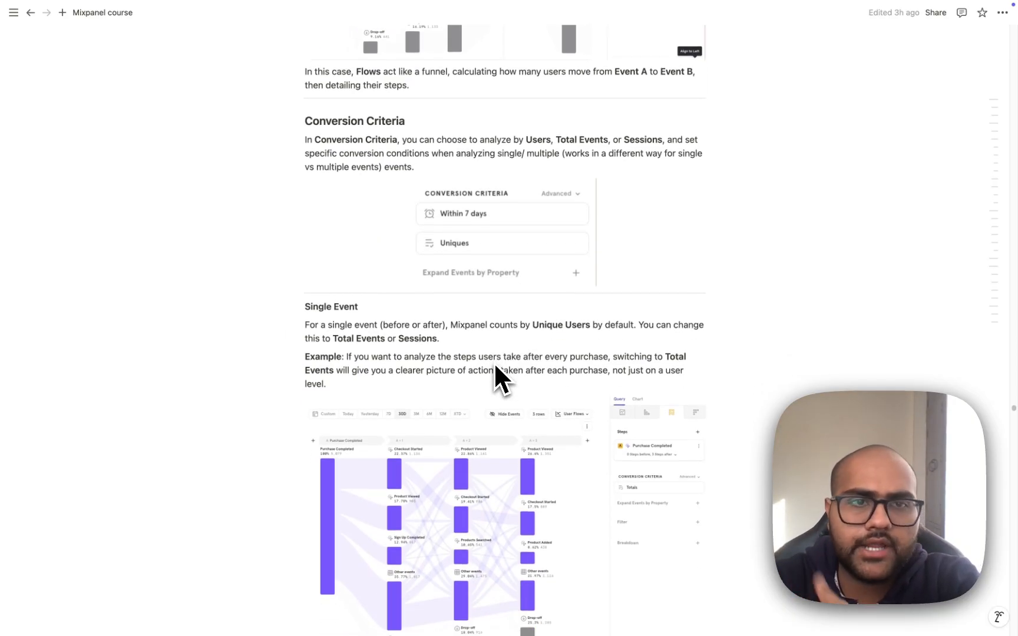
Return to Mixpanel and view the time units of the conversion window and the counting options in the conversion criteria
{"action": "key", "text": "ctrl+Right"}
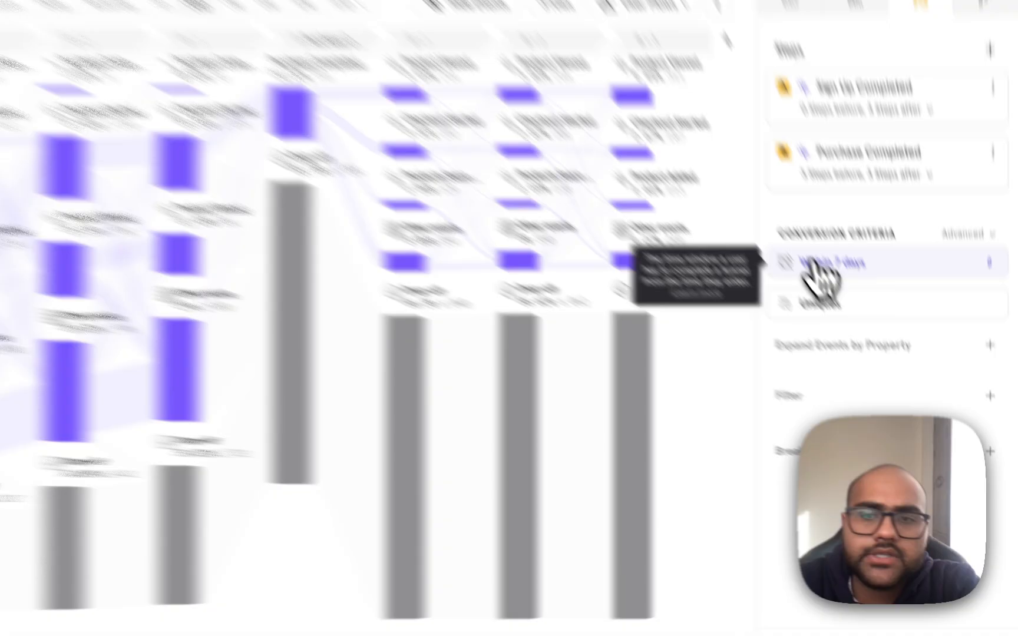
{"action": "left_click", "coordinate": [812, 264]}
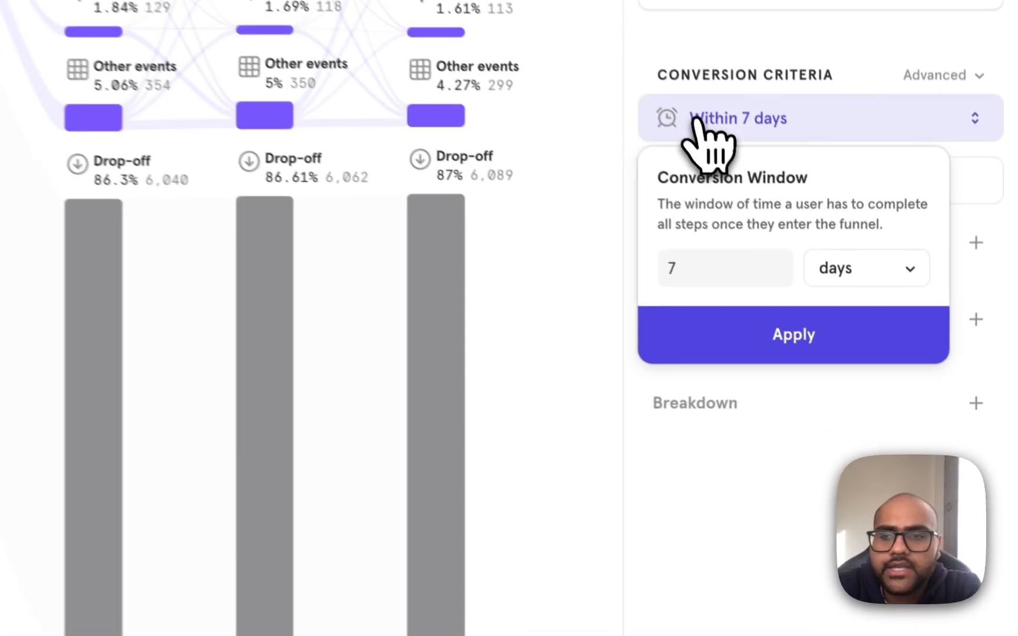
{"action": "left_click", "coordinate": [916, 361]}
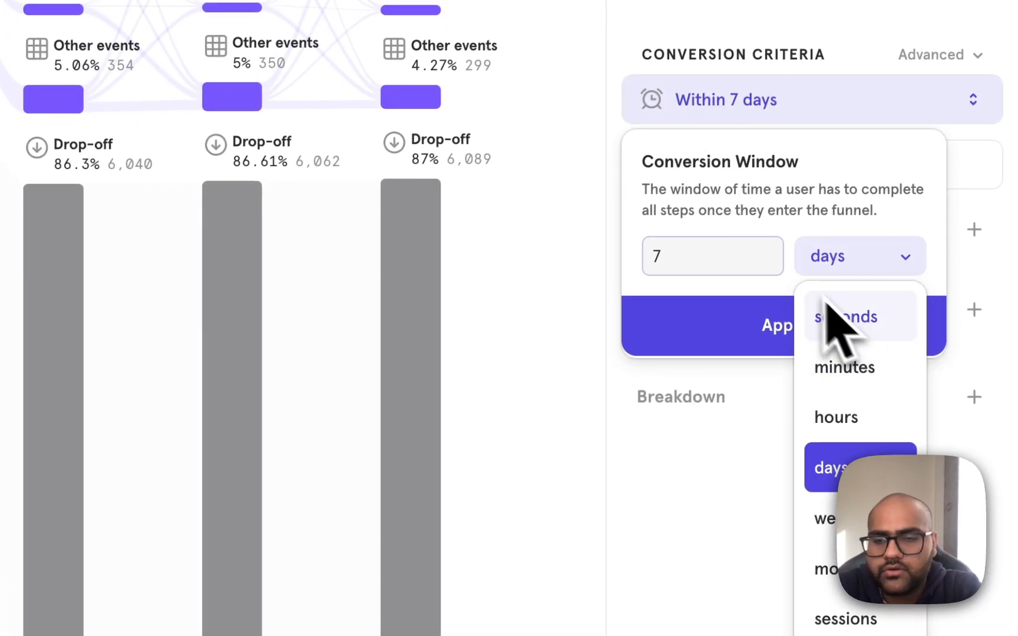
{"action": "left_click", "coordinate": [743, 479]}
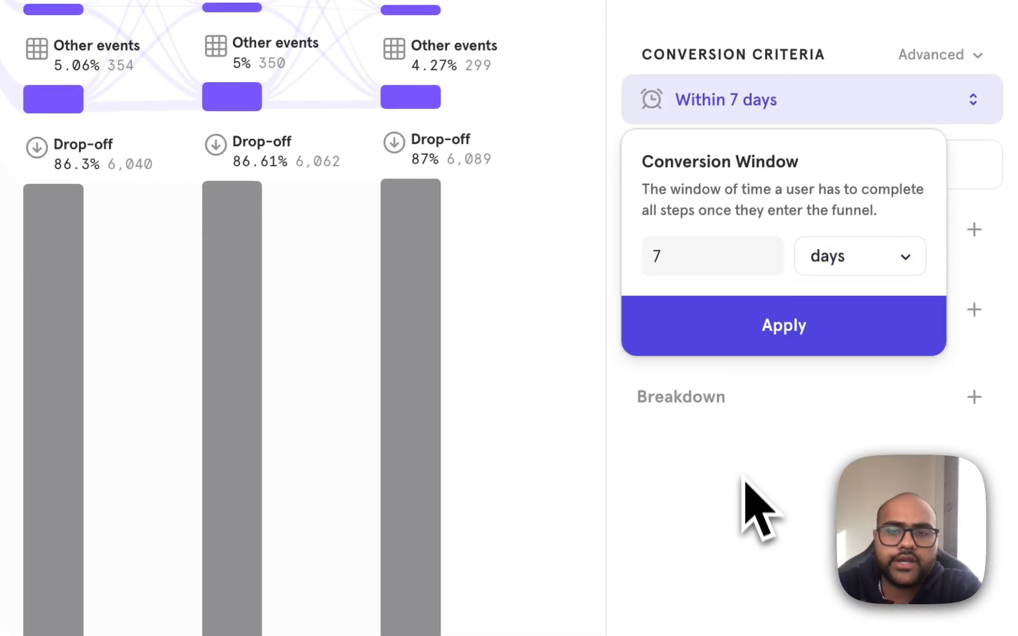
{"action": "left_click", "coordinate": [766, 336]}
{"action": "left_click", "coordinate": [726, 184]}
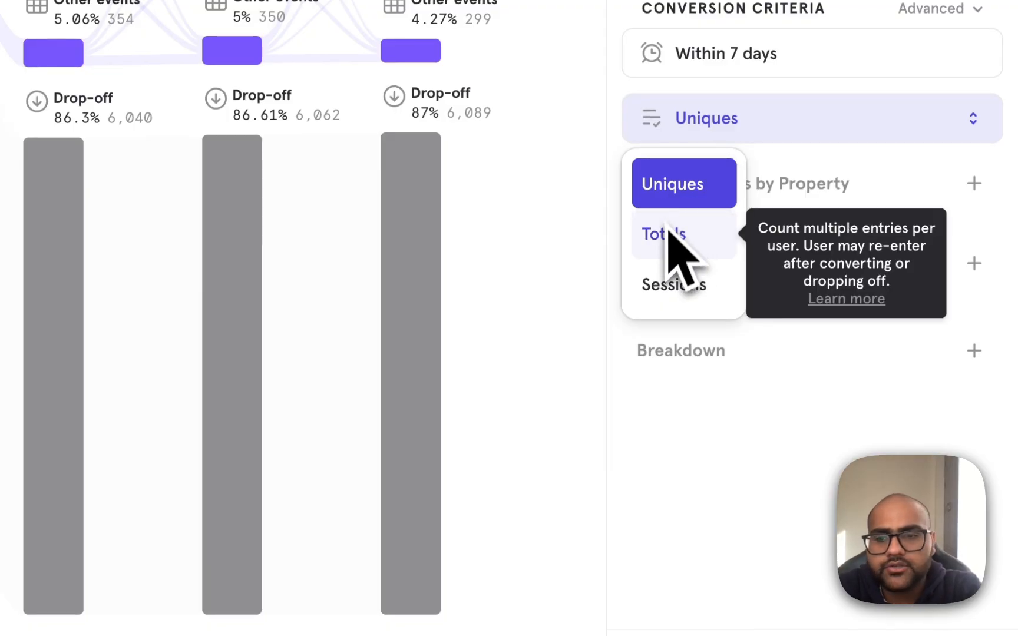
{"action": "left_click", "coordinate": [688, 471]}
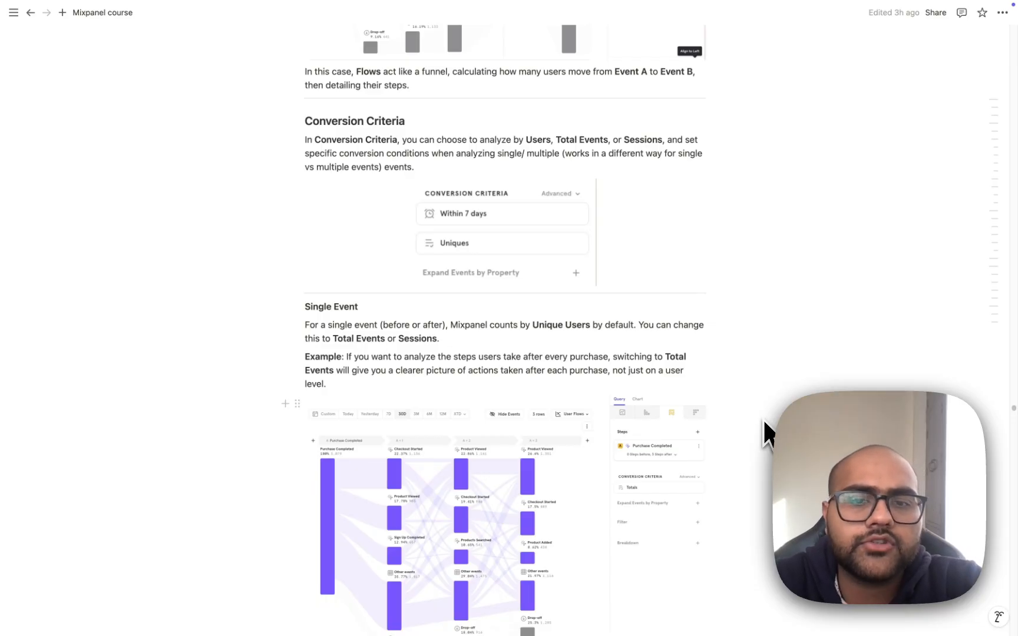
Remove the Sign Up Completed event from the Mixpanel flow and set the counting method to Totals
{"action": "key", "text": "ctrl+Right"}
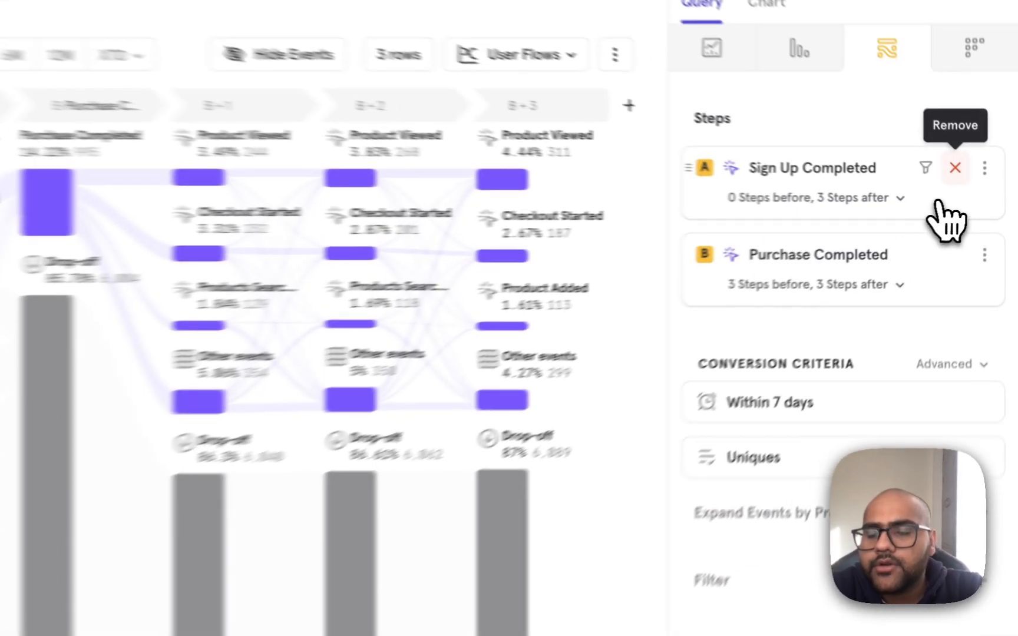
{"action": "left_click", "coordinate": [981, 185]}
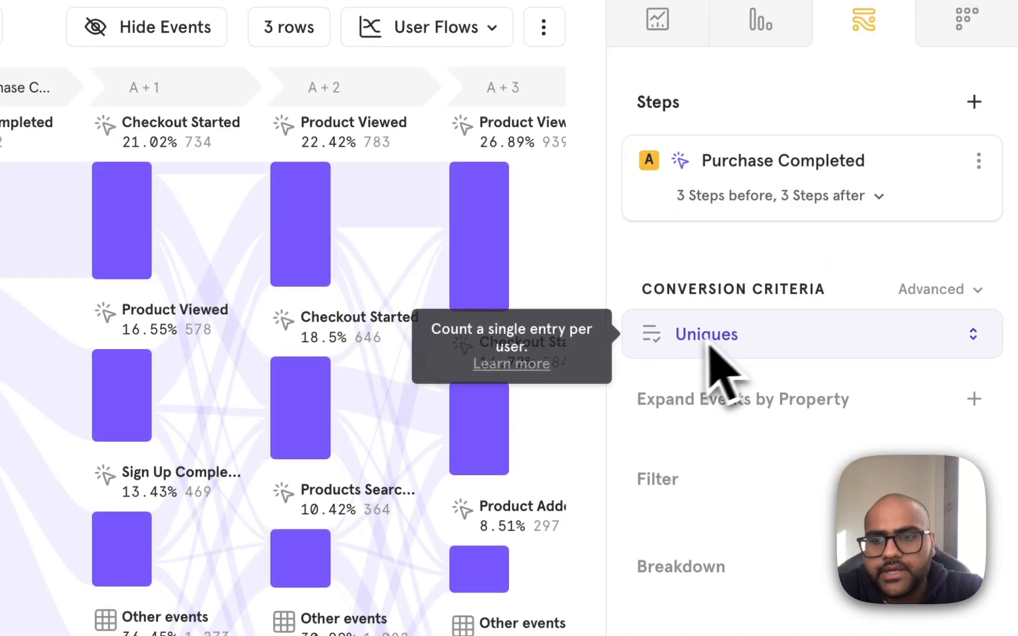
{"action": "key", "text": "ctrl+Left"}
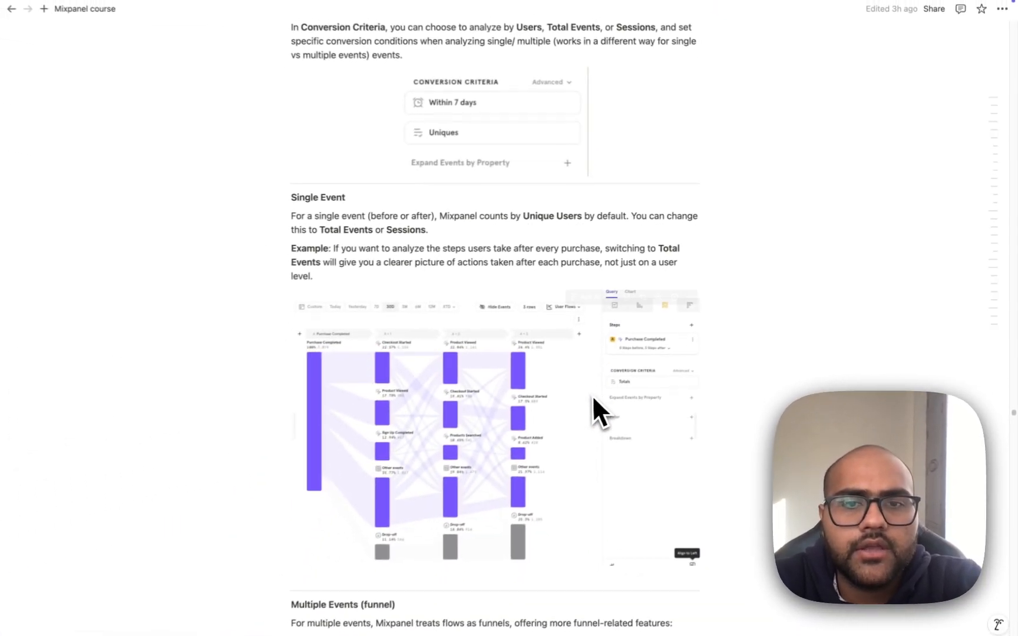
{"action": "key", "text": "ctrl+Right"}
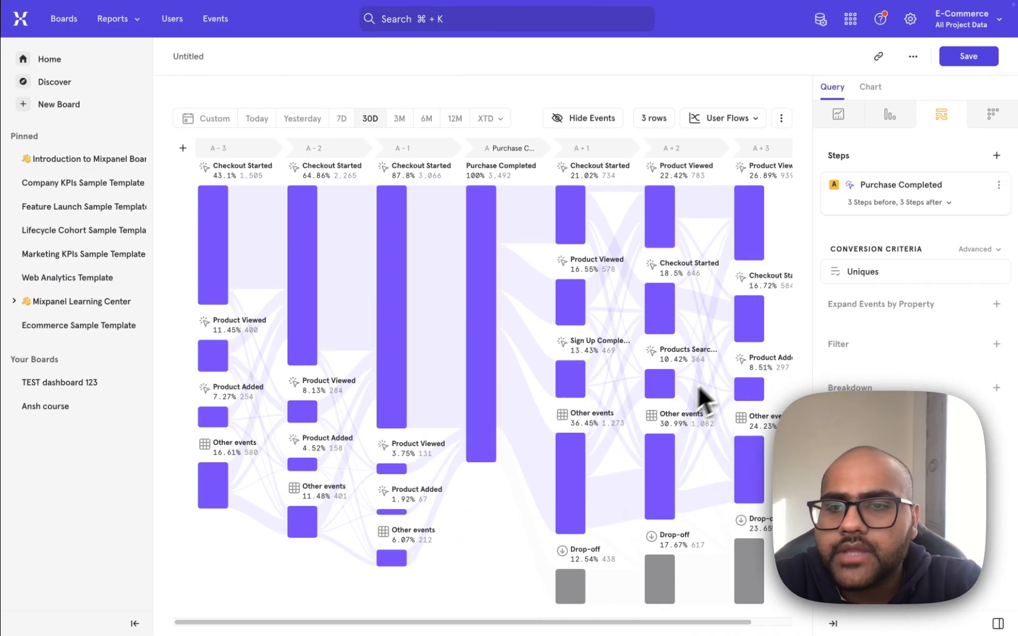
{"action": "left_click", "coordinate": [865, 273]}
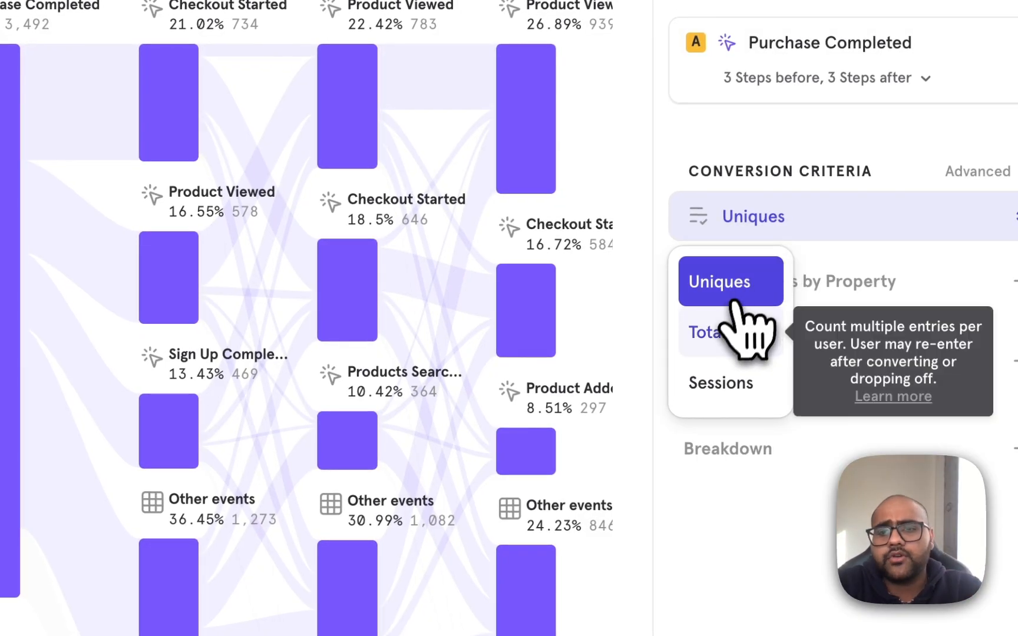
{"action": "left_click", "coordinate": [723, 331]}
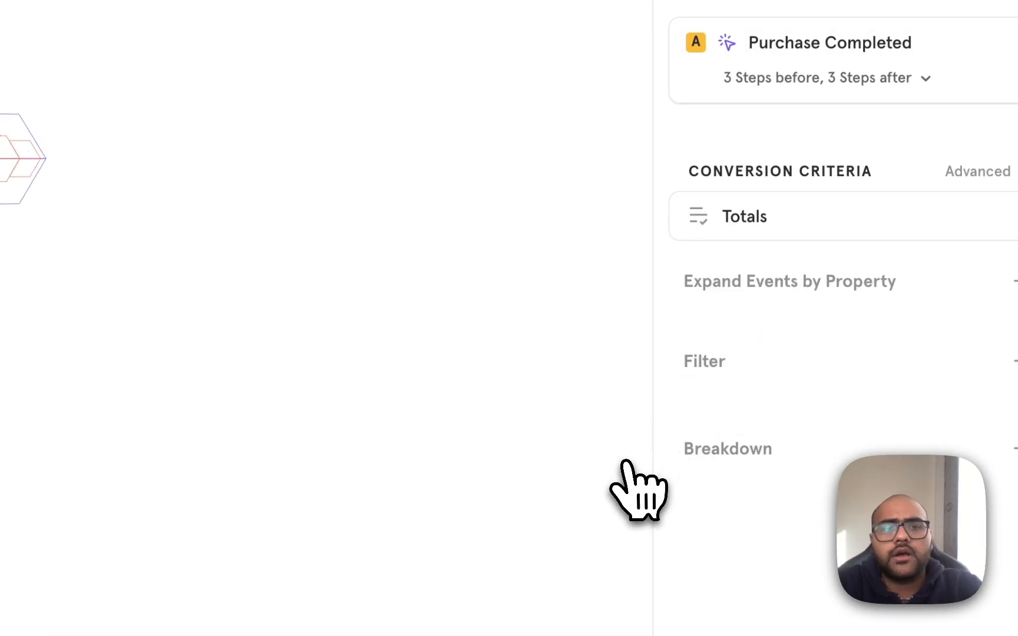
Leave the current report and start a new Flows report
{"action": "key", "text": "super+bracketleft"}
{"action": "scroll", "coordinate": [619, 460], "scroll_direction": "up", "scroll_amount": 2}
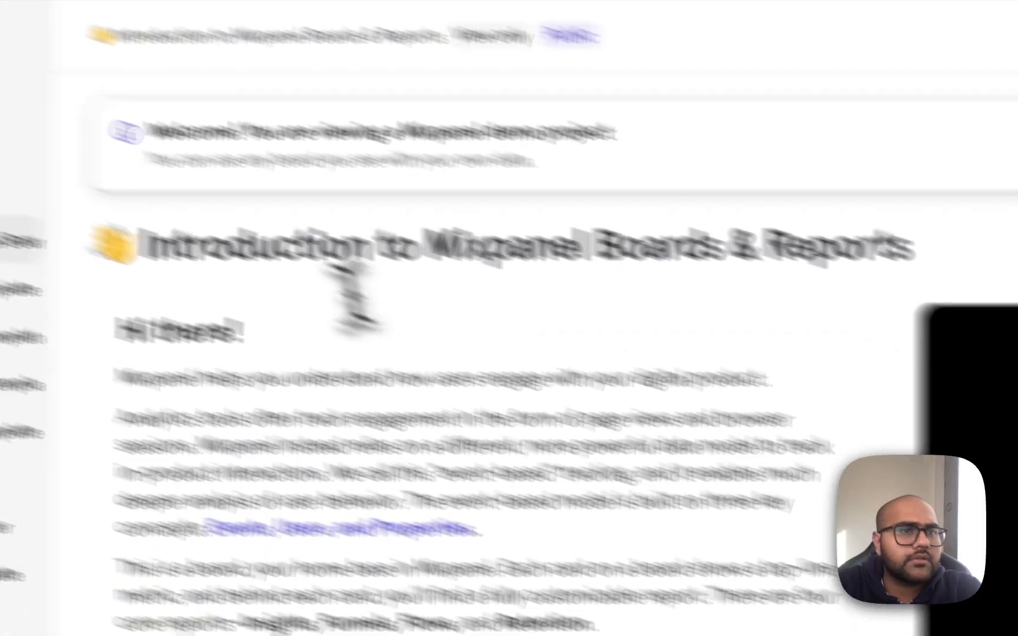
{"action": "left_click", "coordinate": [210, 31]}
{"action": "left_click", "coordinate": [274, 239]}
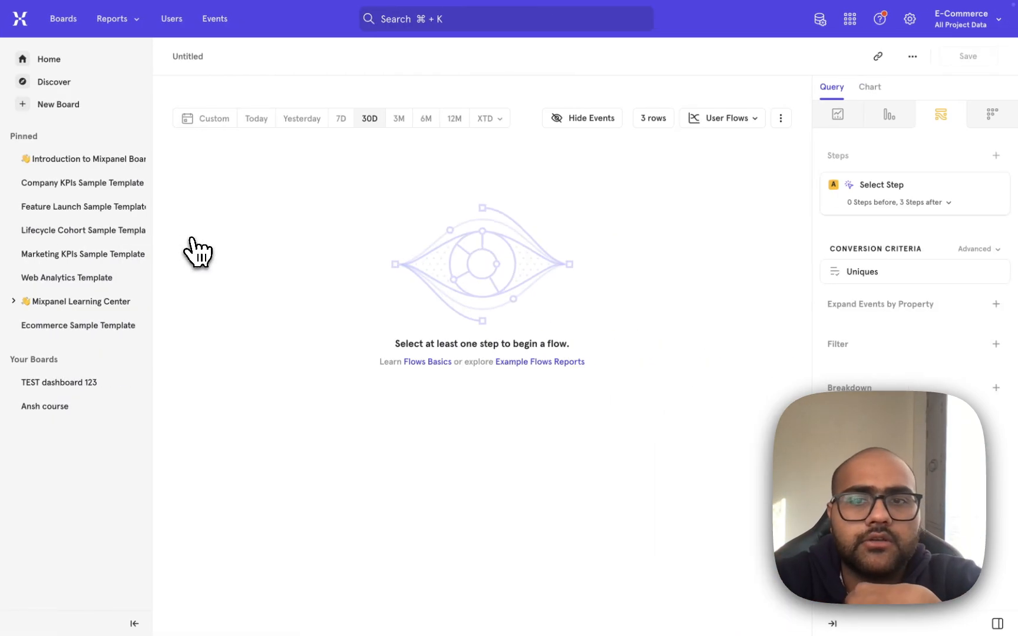
Add Purchase Completed as the flow's first event and set the conversion criteria to count Totals
{"action": "left_click", "coordinate": [878, 184]}
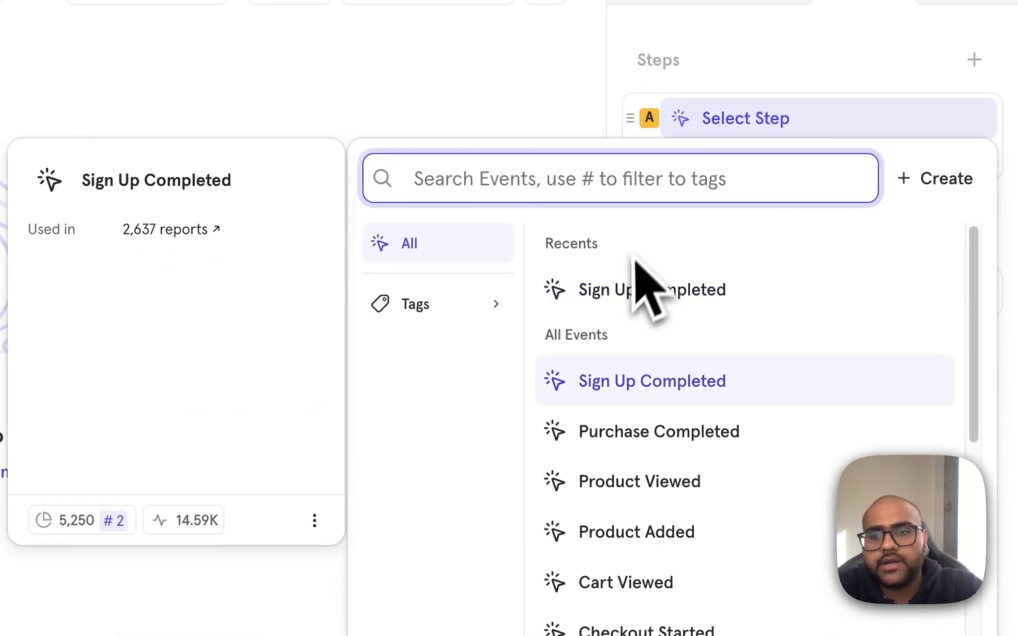
{"action": "left_click", "coordinate": [646, 430]}
{"action": "left_click", "coordinate": [713, 294]}
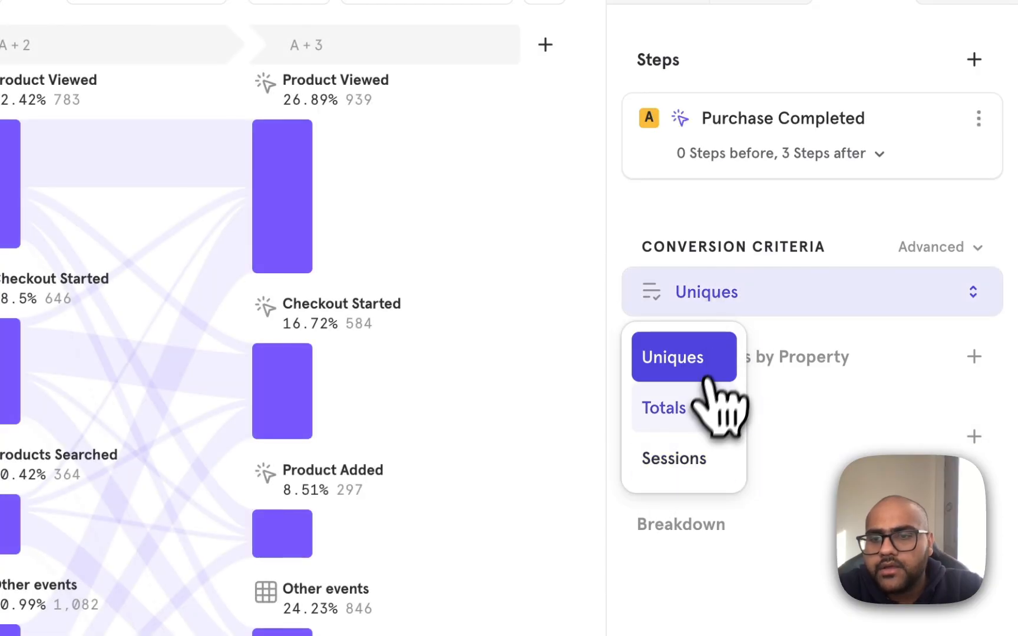
{"action": "left_click", "coordinate": [718, 403]}
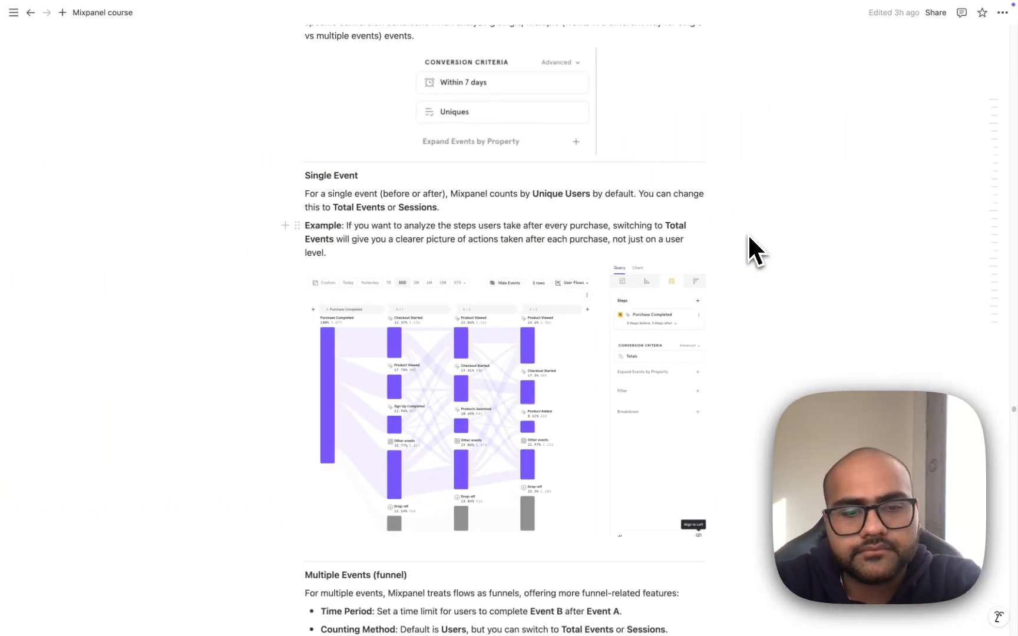
Read the Multiple Events (funnel) section in the course notes, including its Sign Up Completed to Purchase Completed example
{"action": "scroll", "coordinate": [749, 239], "scroll_direction": "down", "scroll_amount": 8}
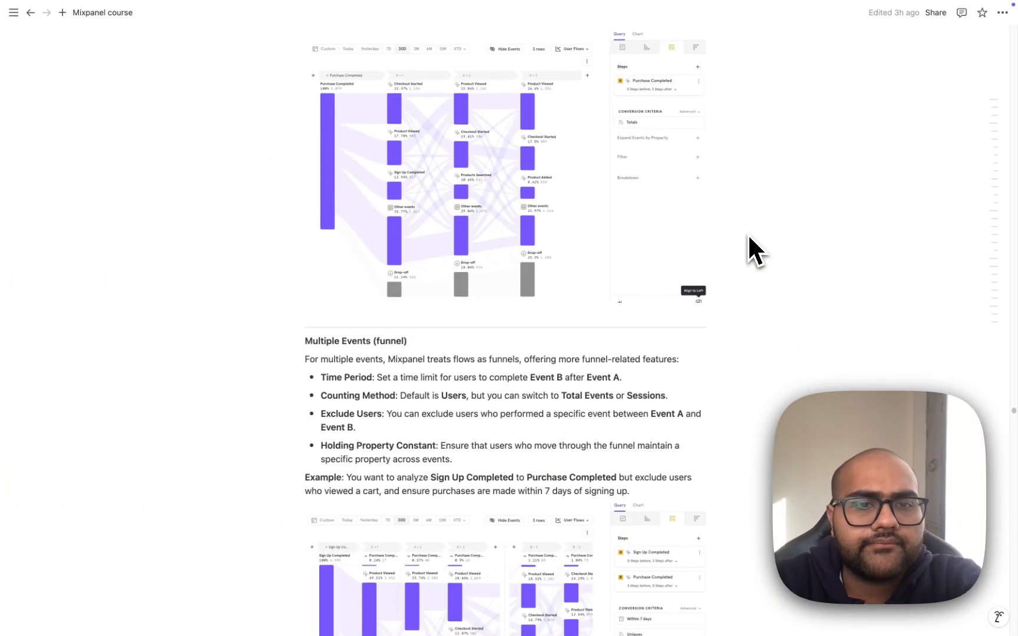
{"action": "scroll", "coordinate": [749, 237], "scroll_direction": "down", "scroll_amount": 2}
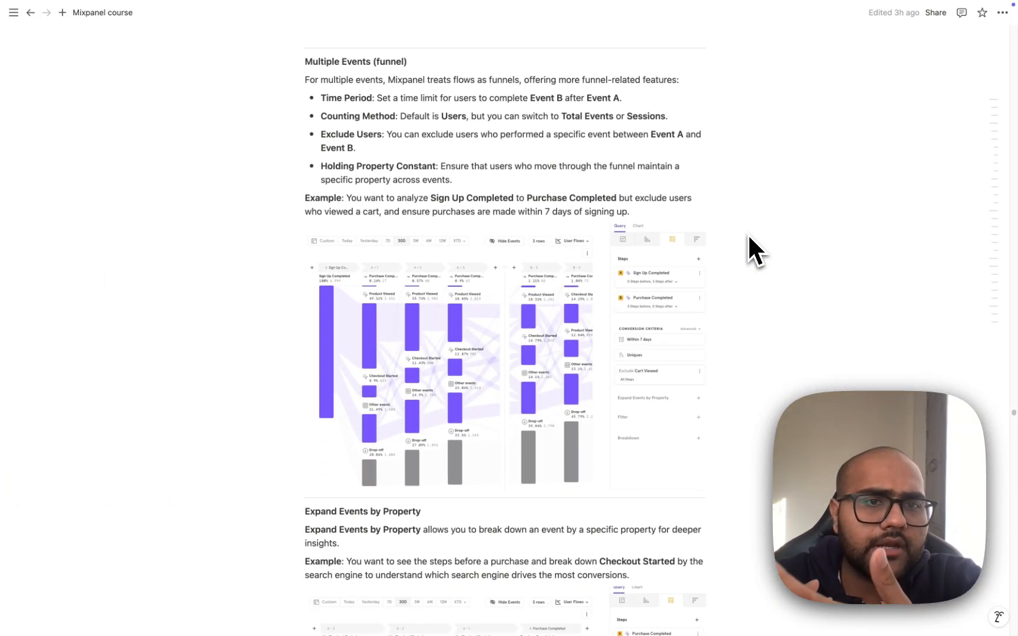
{"action": "scroll", "coordinate": [749, 237], "scroll_direction": "down", "scroll_amount": 1}
{"action": "scroll", "coordinate": [748, 237], "scroll_direction": "up", "scroll_amount": 1}
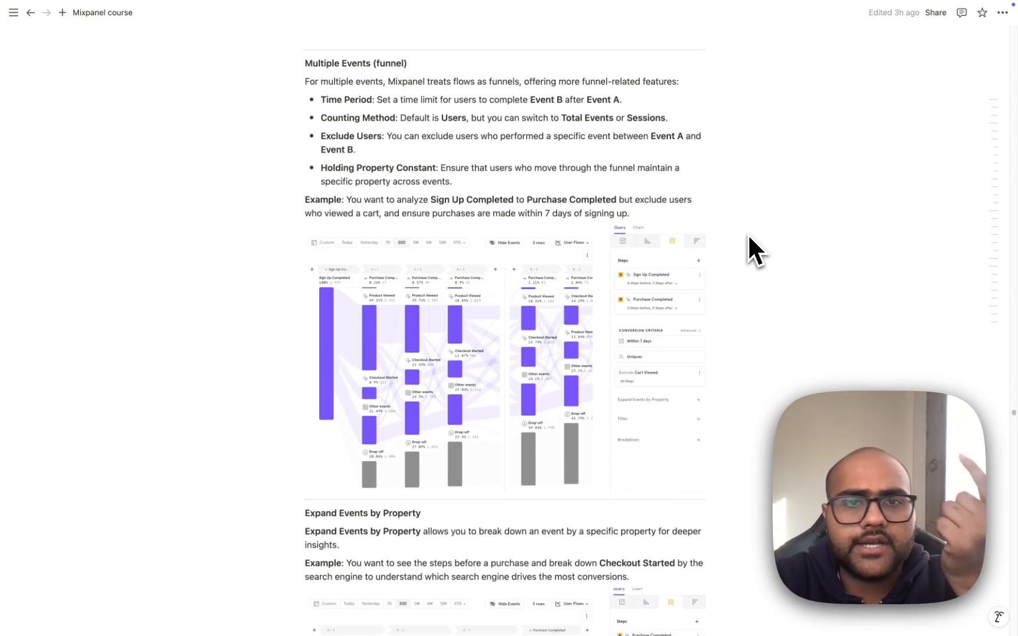
Return to Mixpanel, add Sign Up Completed to the flow and place it ahead of Purchase Completed
{"action": "key", "text": "ctrl+Right"}
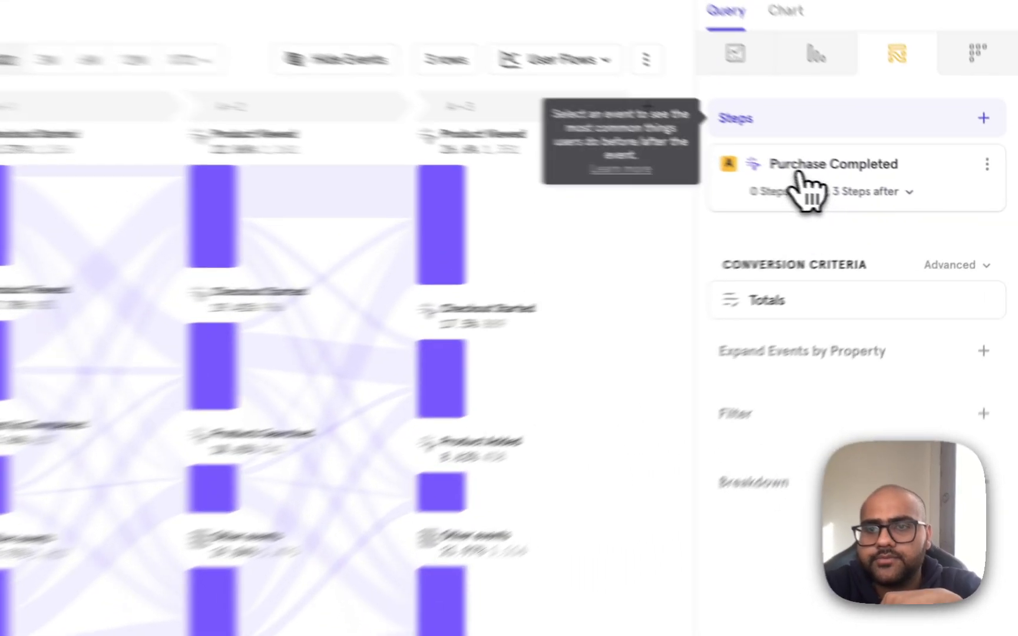
{"action": "left_click", "coordinate": [868, 158]}
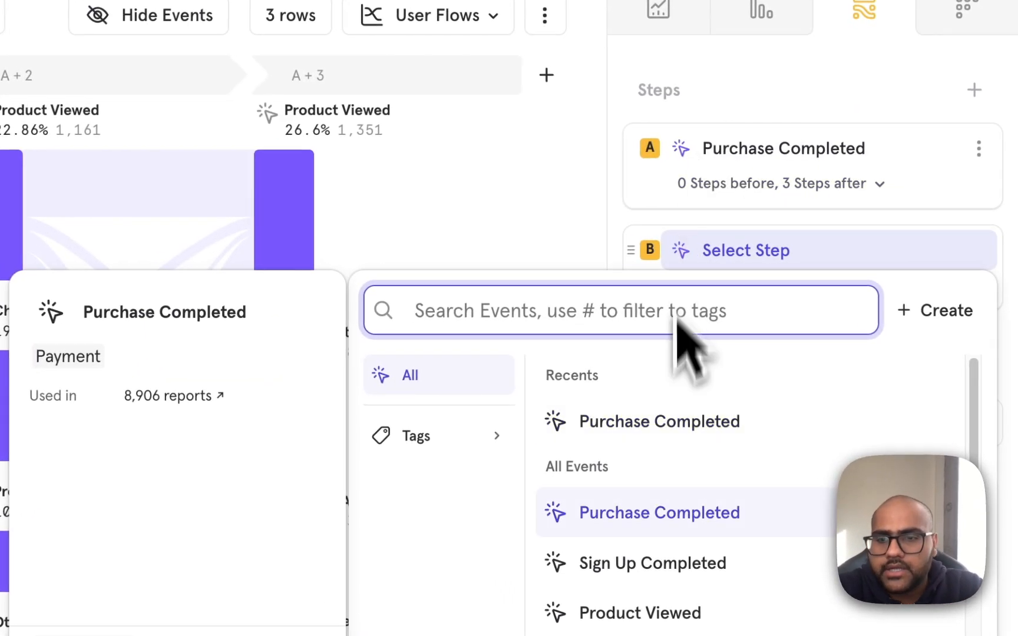
{"action": "left_click", "coordinate": [661, 557]}
{"action": "left_click_drag", "start_coordinate": [648, 235], "coordinate": [704, 119]}
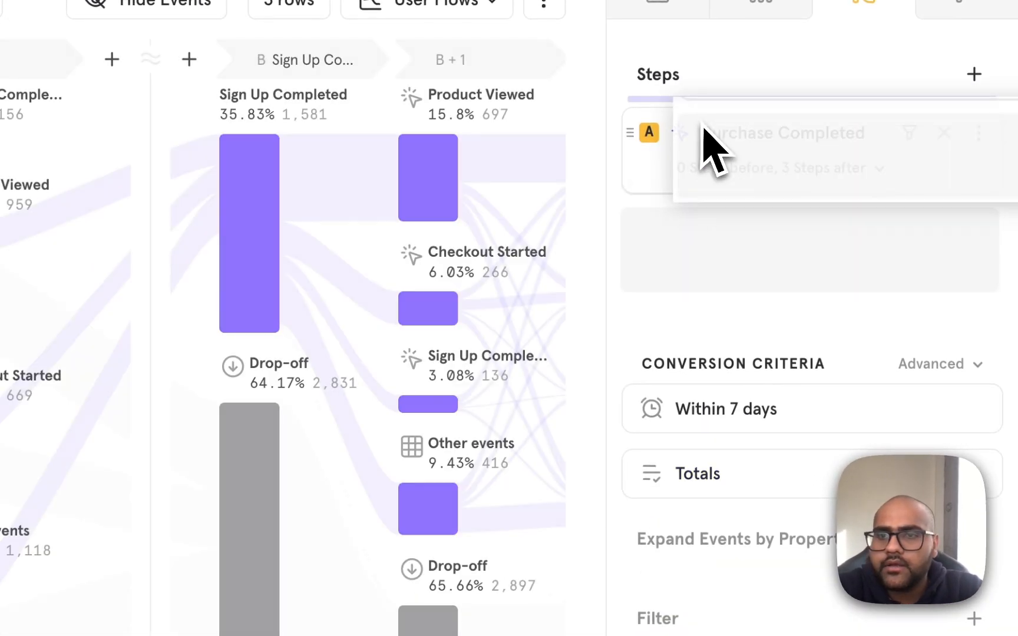
{"action": "left_click_drag", "start_coordinate": [704, 177], "coordinate": [714, 194]}
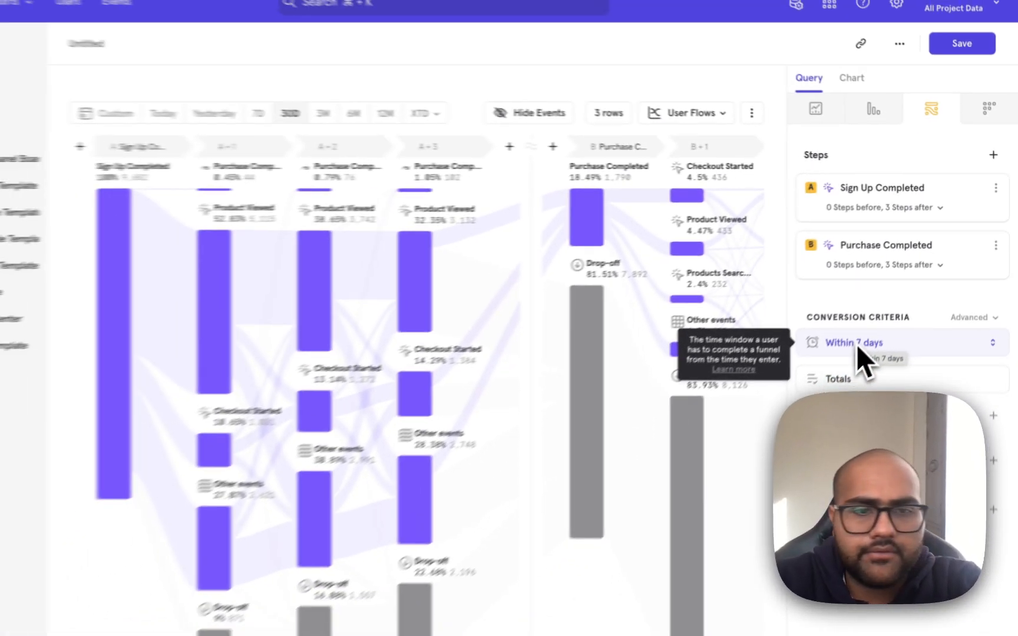
Check the funnel notes on excluding users, and view the event choices for excluding users who did a specific event in Mixpanel
{"action": "key", "text": "ctrl+Left"}
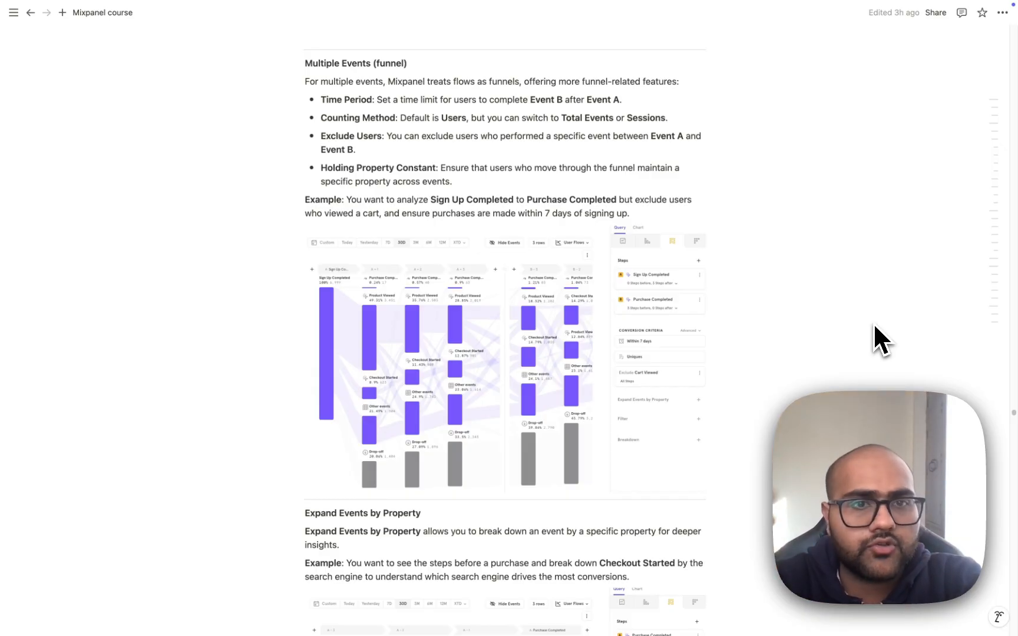
{"action": "key", "text": "ctrl+Right"}
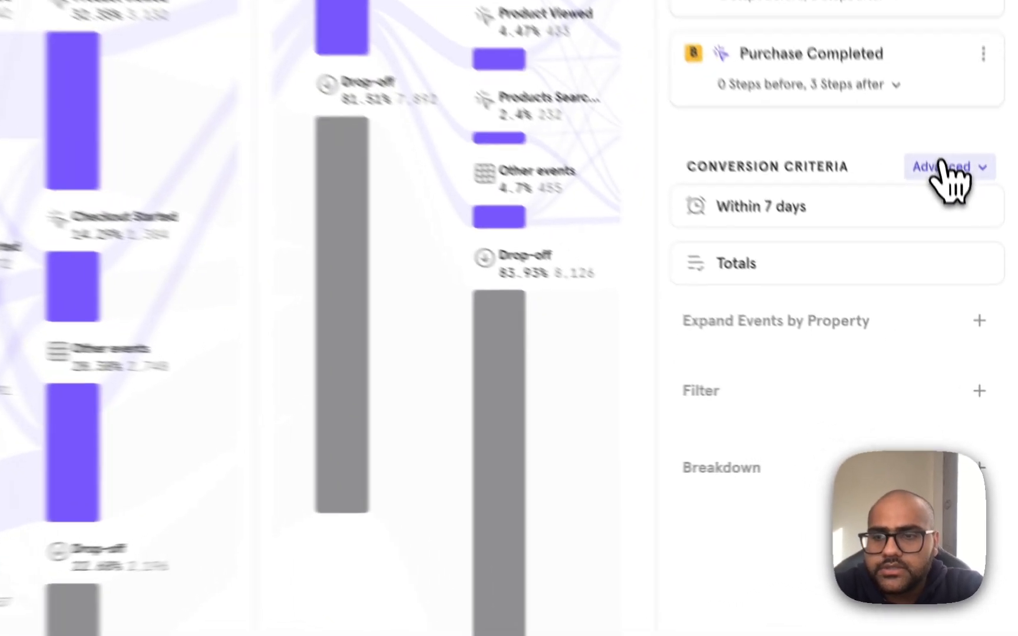
{"action": "left_click", "coordinate": [943, 168]}
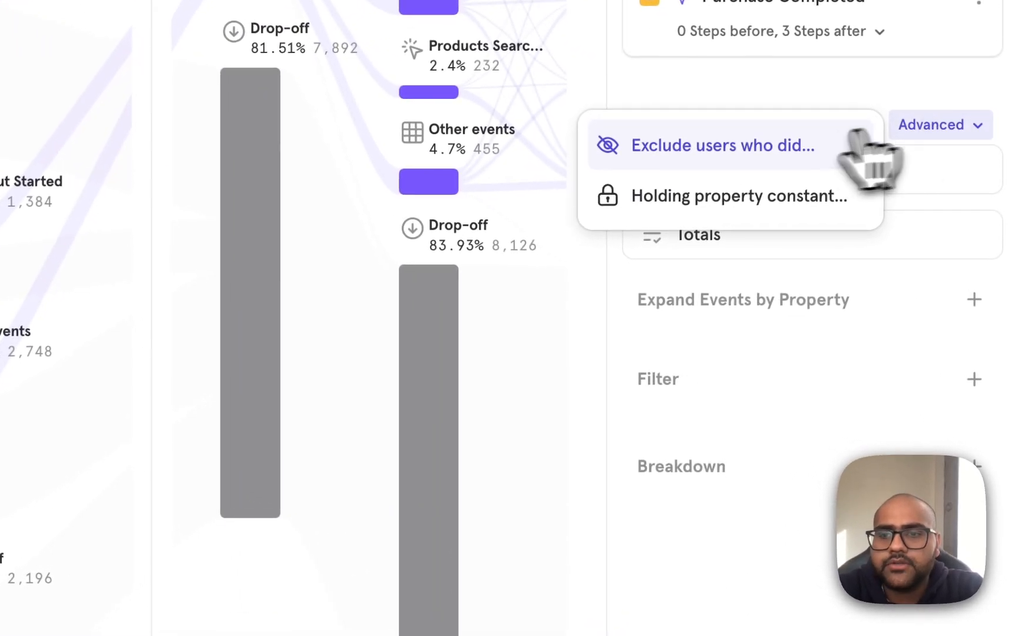
{"action": "left_click", "coordinate": [726, 187]}
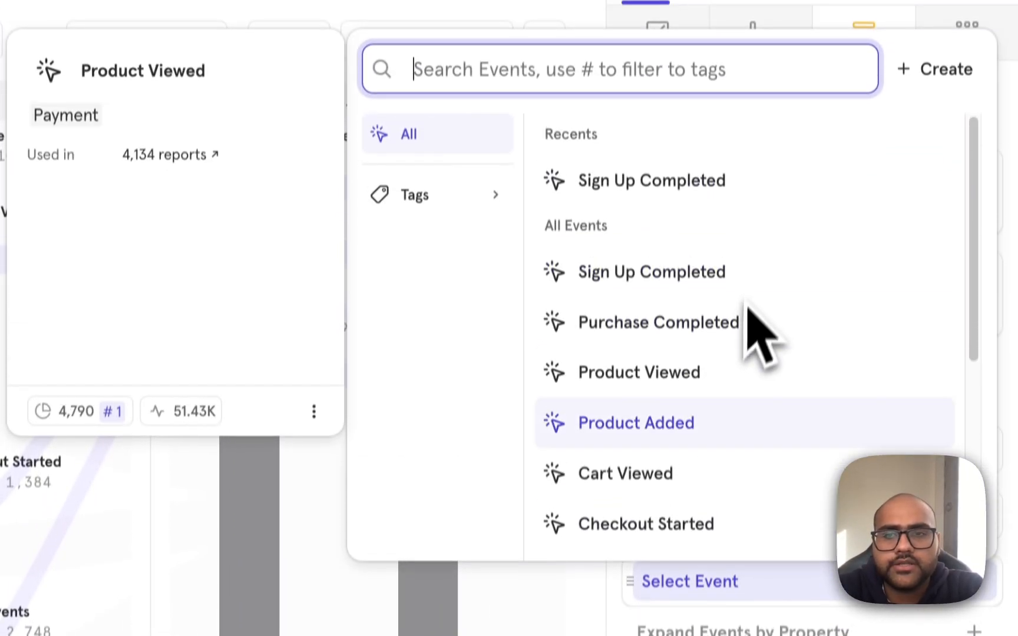
{"action": "left_click", "coordinate": [568, 527]}
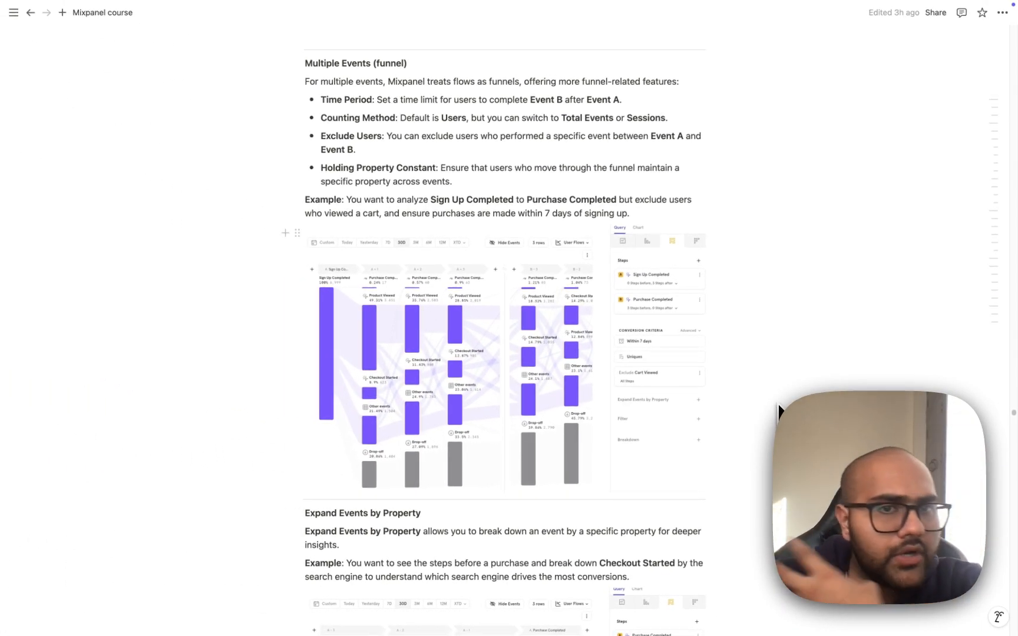
{"action": "key", "text": "ctrl+Right"}
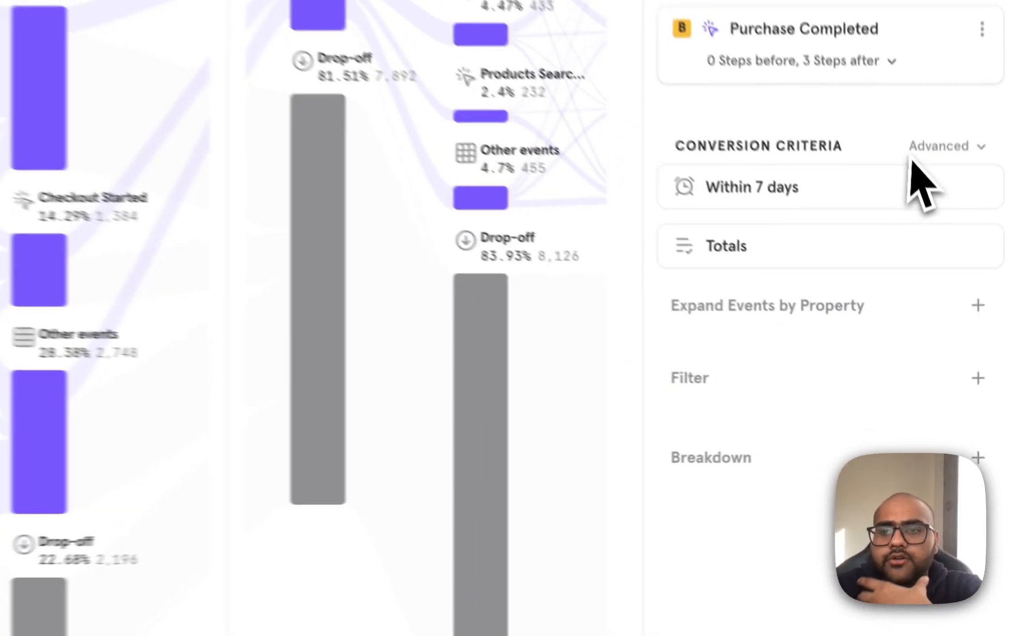
Switch to the course notes and read the Expand Events by Property section with its Checkout Started example
{"action": "left_click", "coordinate": [979, 300]}
{"action": "left_click", "coordinate": [730, 460]}
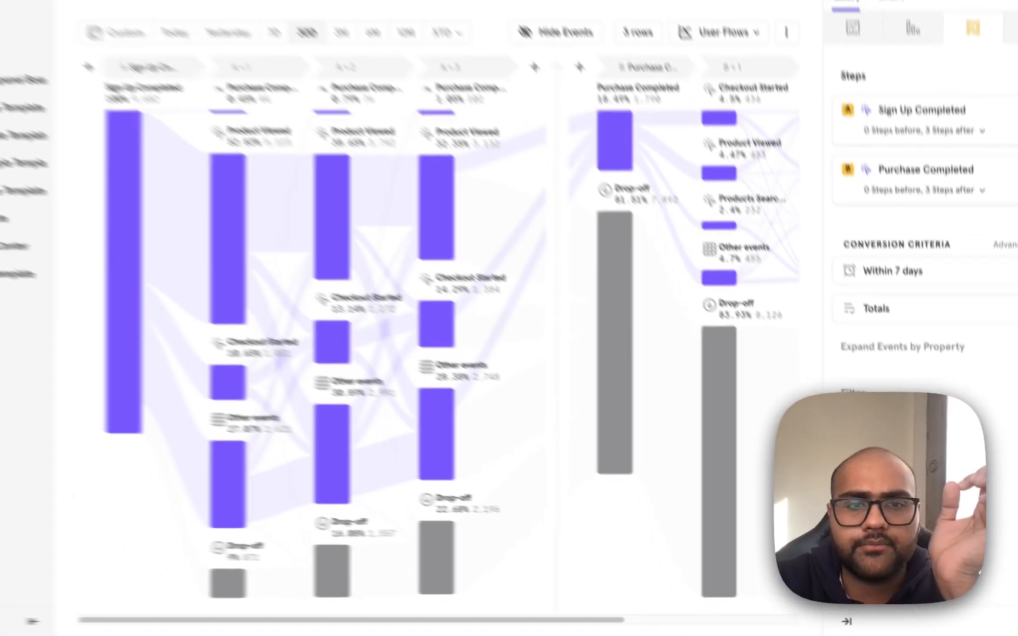
{"action": "key", "text": "ctrl+Left"}
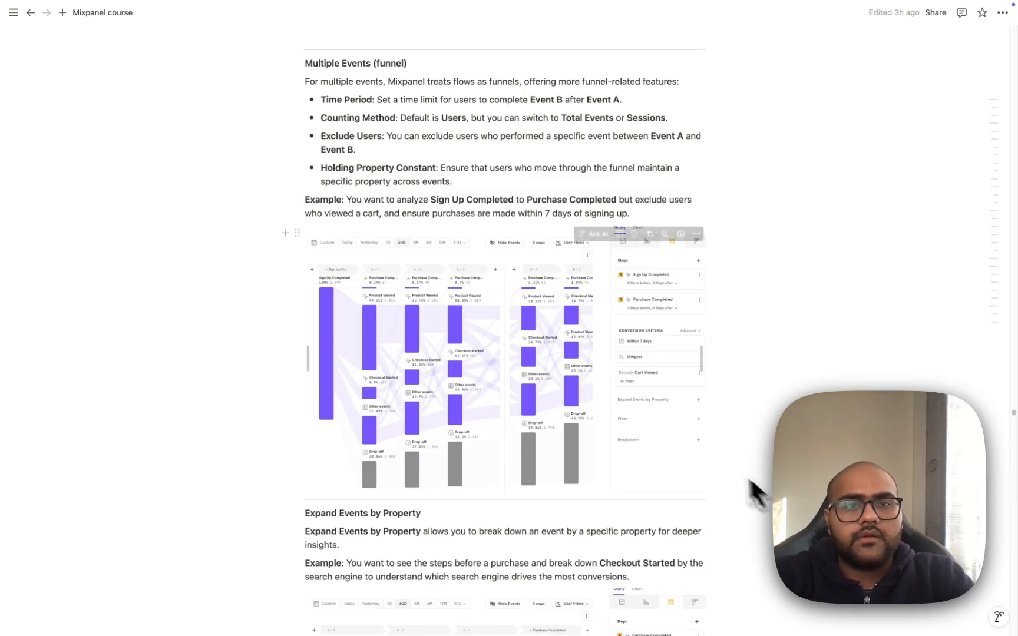
{"action": "scroll", "coordinate": [645, 407], "scroll_direction": "down", "scroll_amount": 7}
{"action": "scroll", "coordinate": [638, 404], "scroll_direction": "down", "scroll_amount": 1}
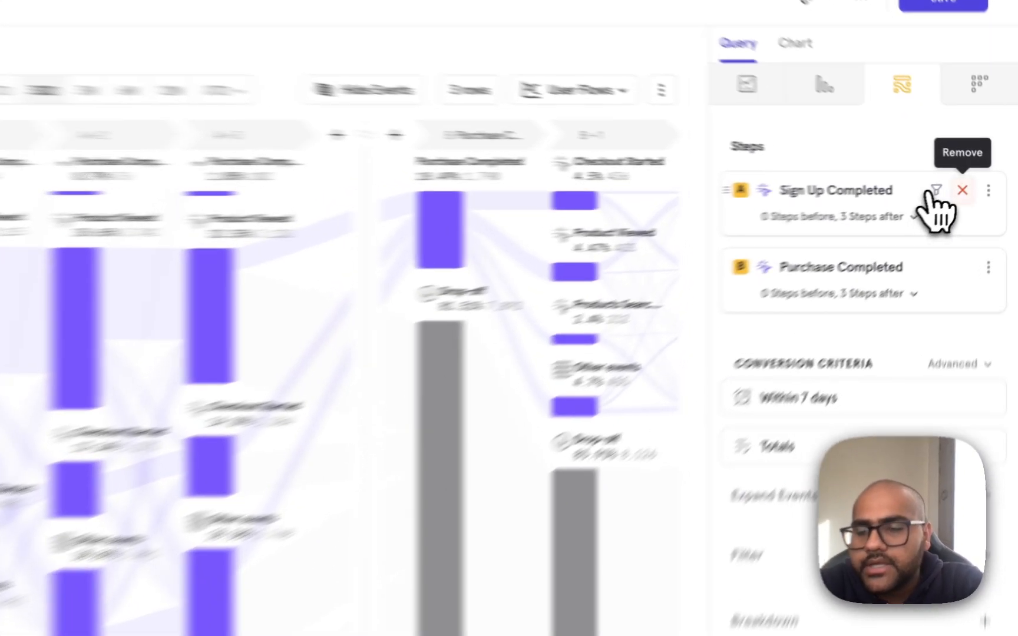
Return to Mixpanel, remove Sign Up Completed from the flow, and show 3 steps before and 3 steps after Purchase Completed
{"action": "left_click", "coordinate": [962, 190]}
{"action": "left_click", "coordinate": [866, 218]}
{"action": "left_click", "coordinate": [723, 412]}
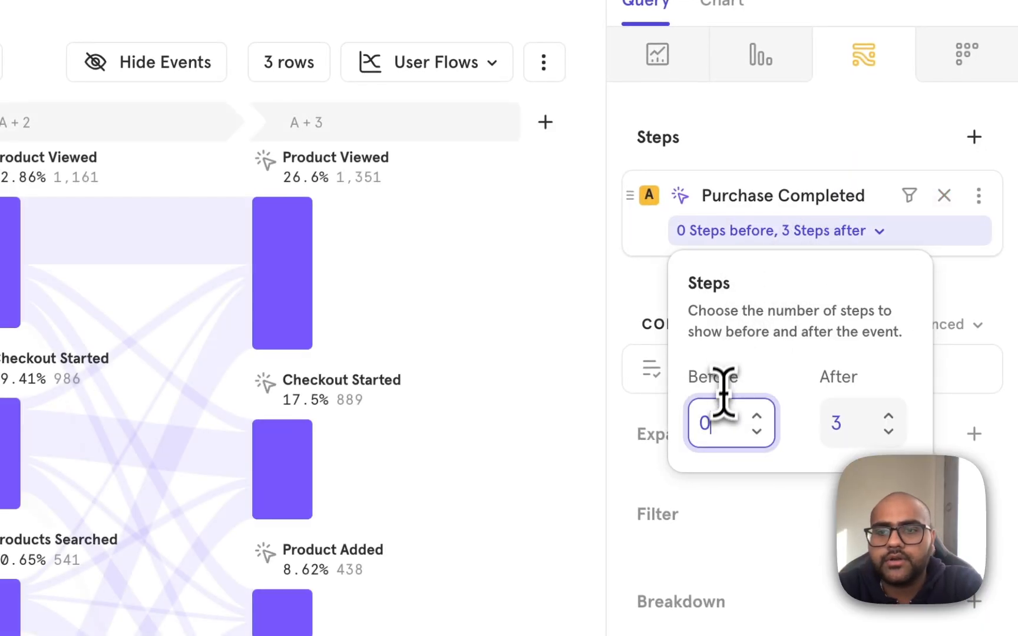
{"action": "type", "text": "3"}
{"action": "left_click", "coordinate": [843, 424]}
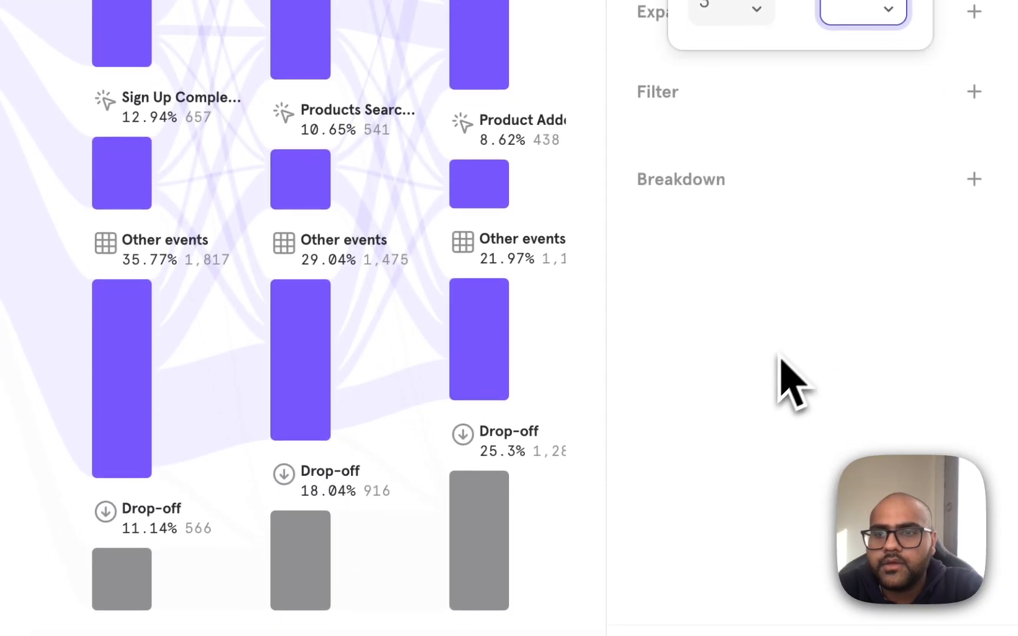
{"action": "left_click", "coordinate": [778, 357]}
Expand the Checkout Started event by its Search Engine property
{"action": "left_click", "coordinate": [731, 11]}
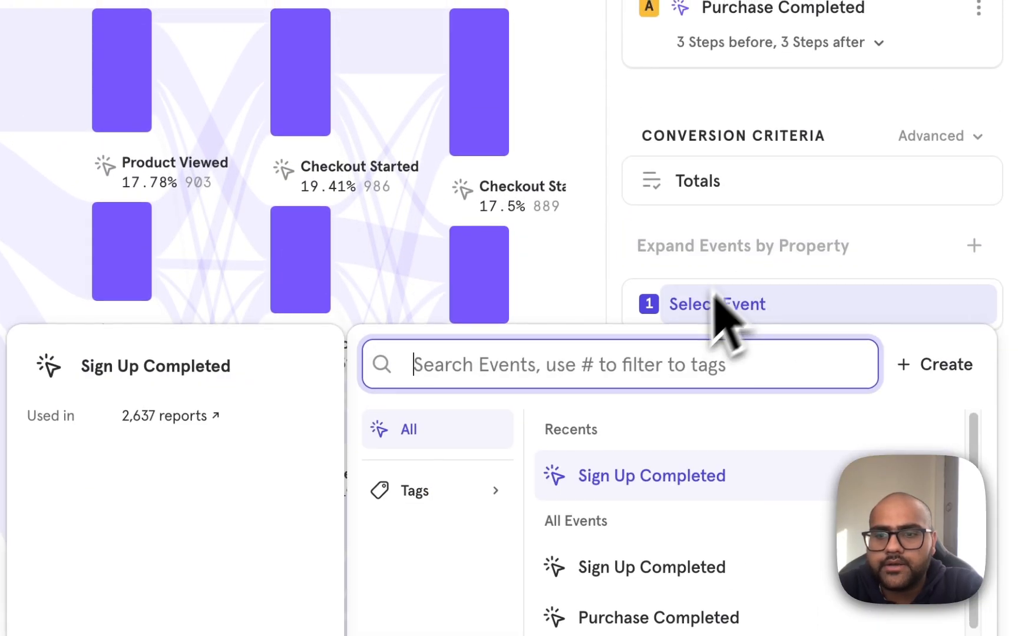
{"action": "type", "text": "sear"}
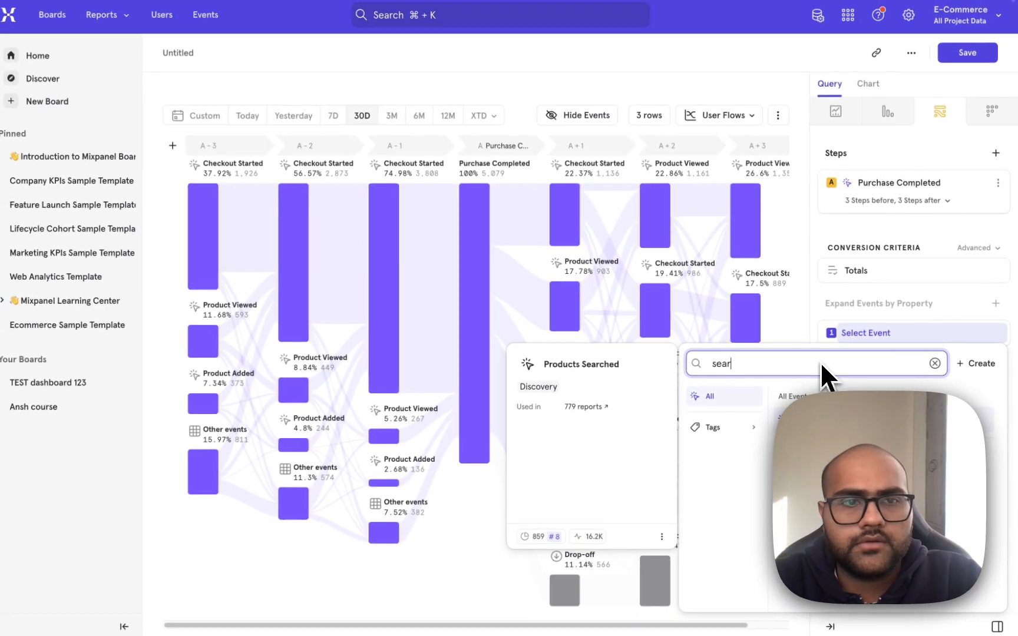
{"action": "key", "text": "super+a"}
{"action": "key", "text": "BackSpace"}
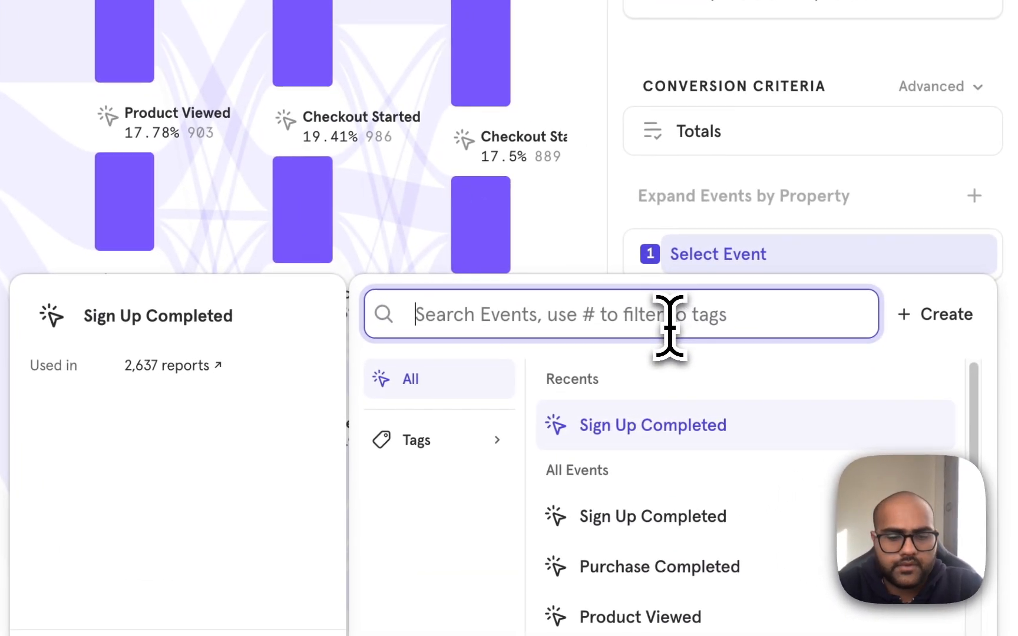
{"action": "type", "text": "cha"}
{"action": "key", "text": "BackSpace"}
{"action": "type", "text": "e"}
{"action": "key", "text": "Return"}
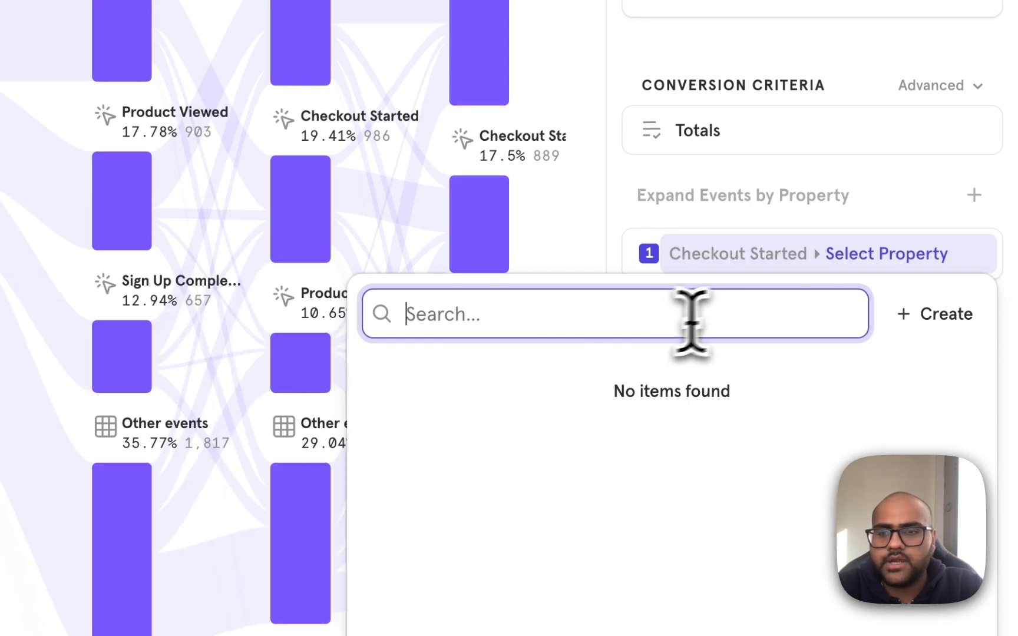
{"action": "type", "text": "se"}
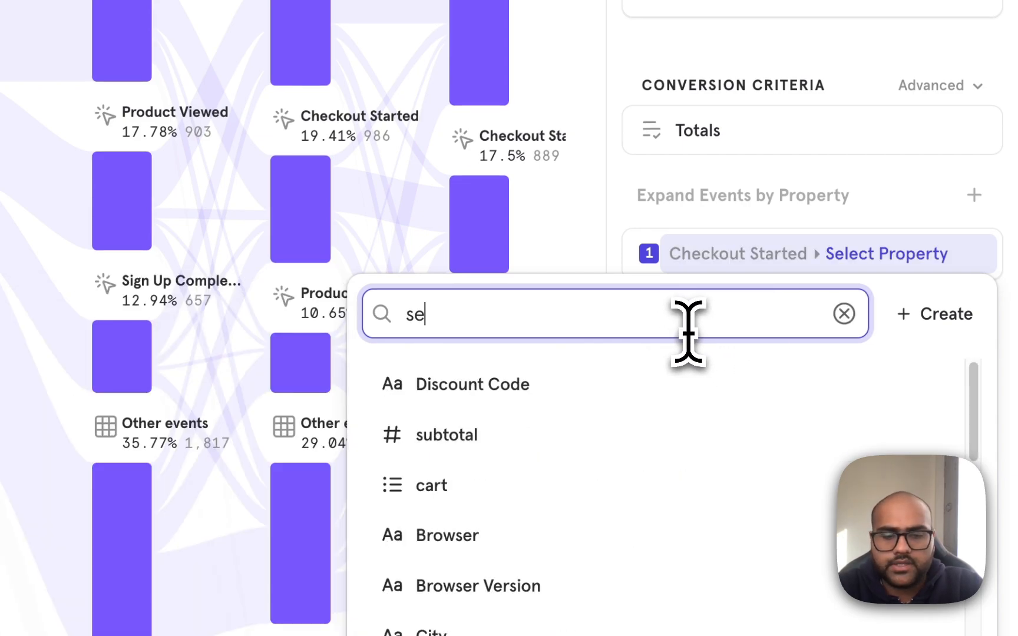
{"action": "type", "text": "ar"}
{"action": "key", "text": "Return"}
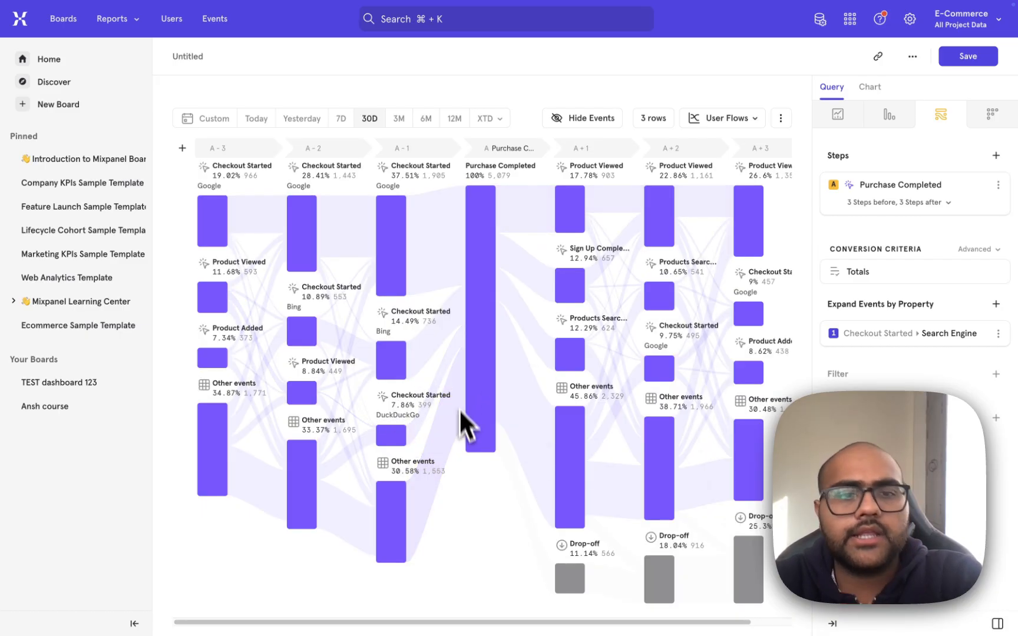
Read the Chart Type section in the course notes, covering User Flows and Top Paths
{"action": "key", "text": "ctrl+Left"}
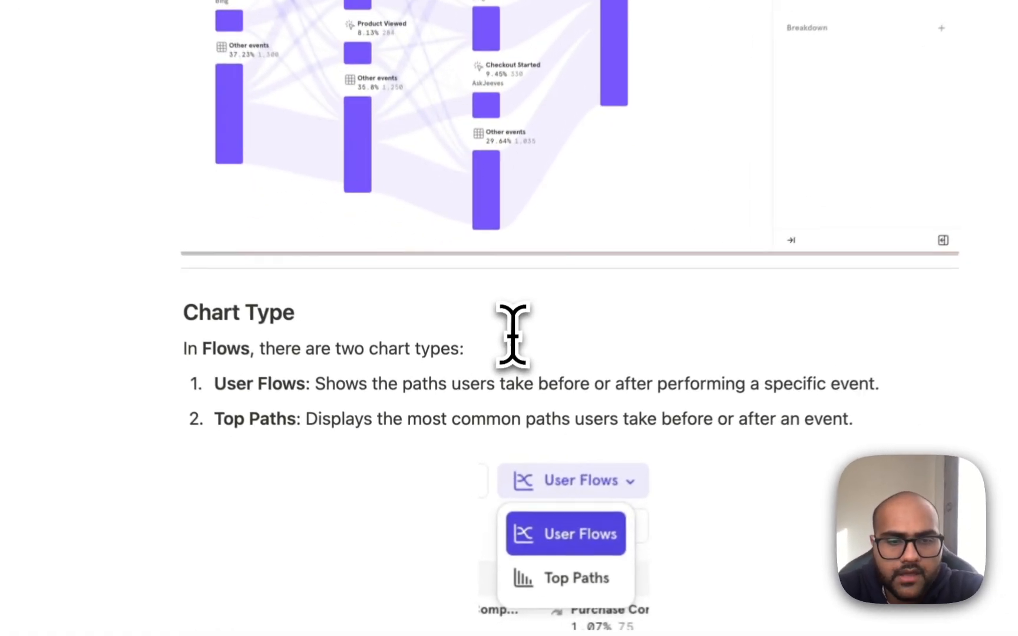
{"action": "scroll", "coordinate": [526, 313], "scroll_direction": "down", "scroll_amount": 5}
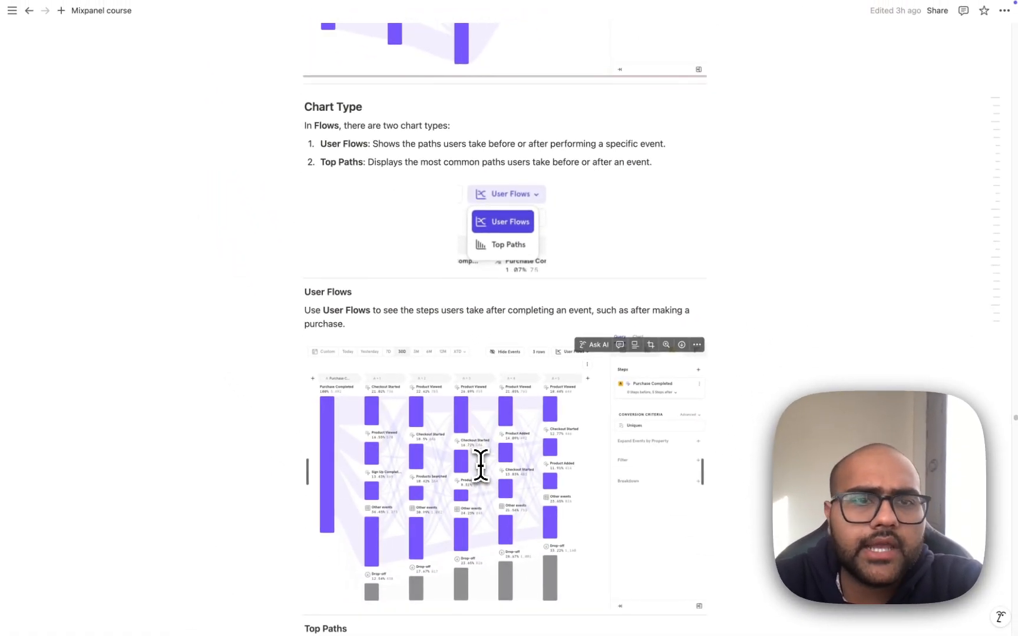
{"action": "scroll", "coordinate": [480, 463], "scroll_direction": "down", "scroll_amount": 1}
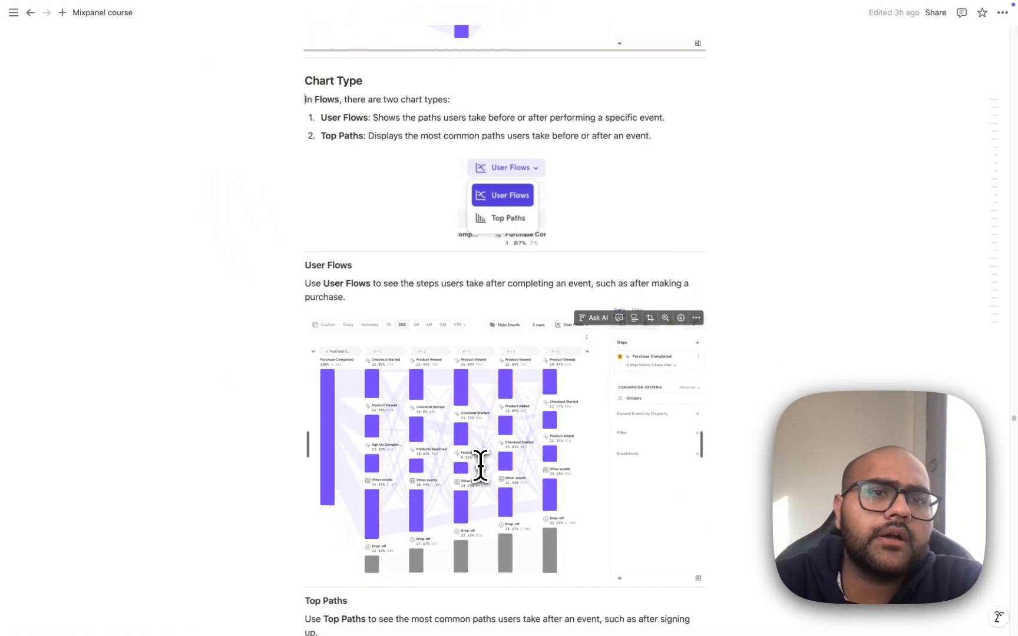
{"action": "scroll", "coordinate": [480, 463], "scroll_direction": "down", "scroll_amount": 1}
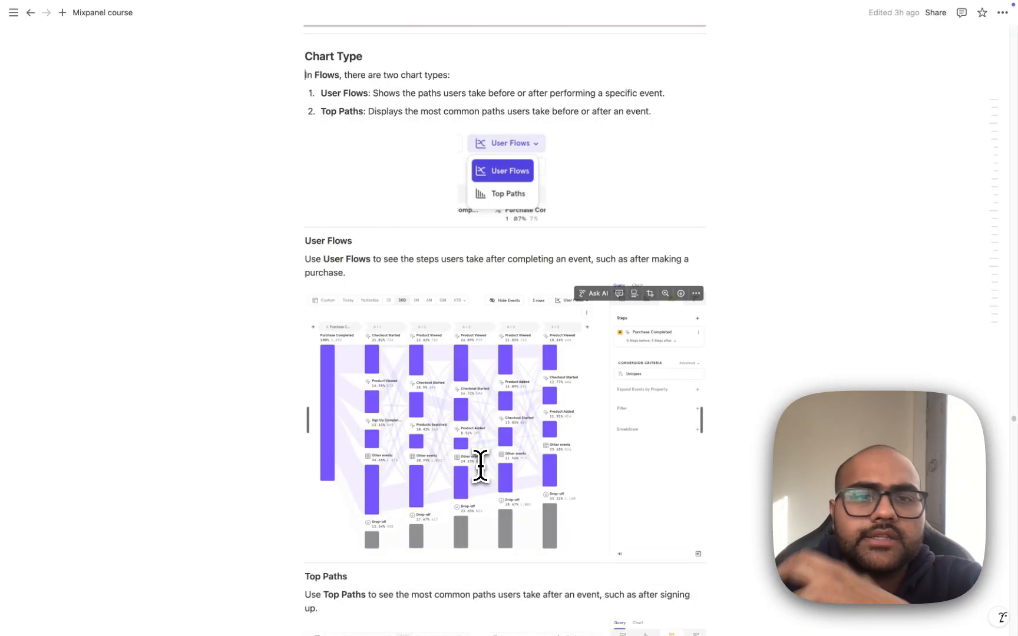
{"action": "key", "text": "ctrl+Right"}
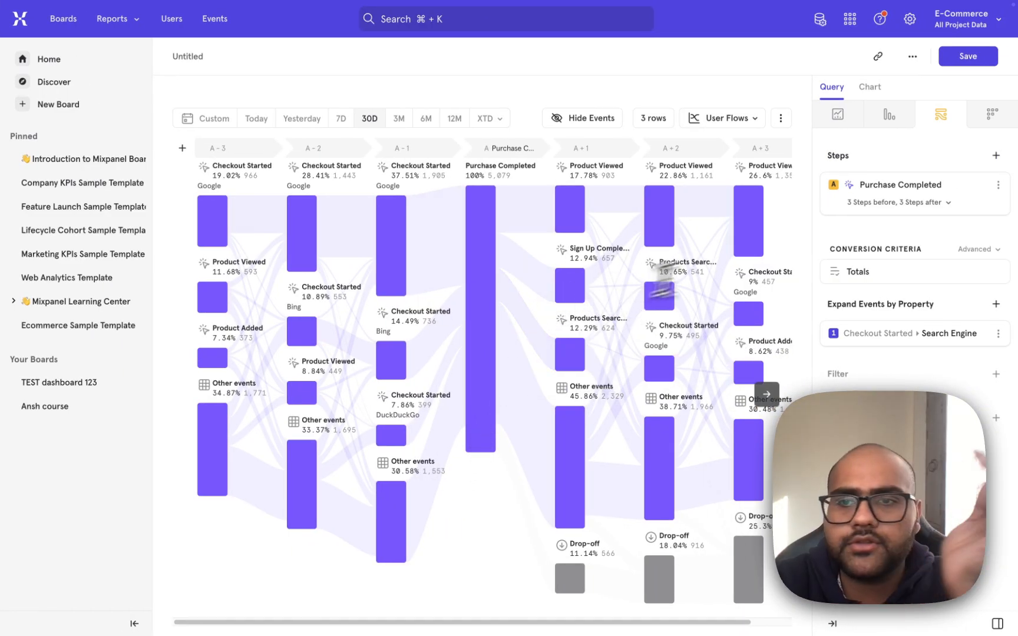
{"action": "key", "text": "ctrl+Left"}
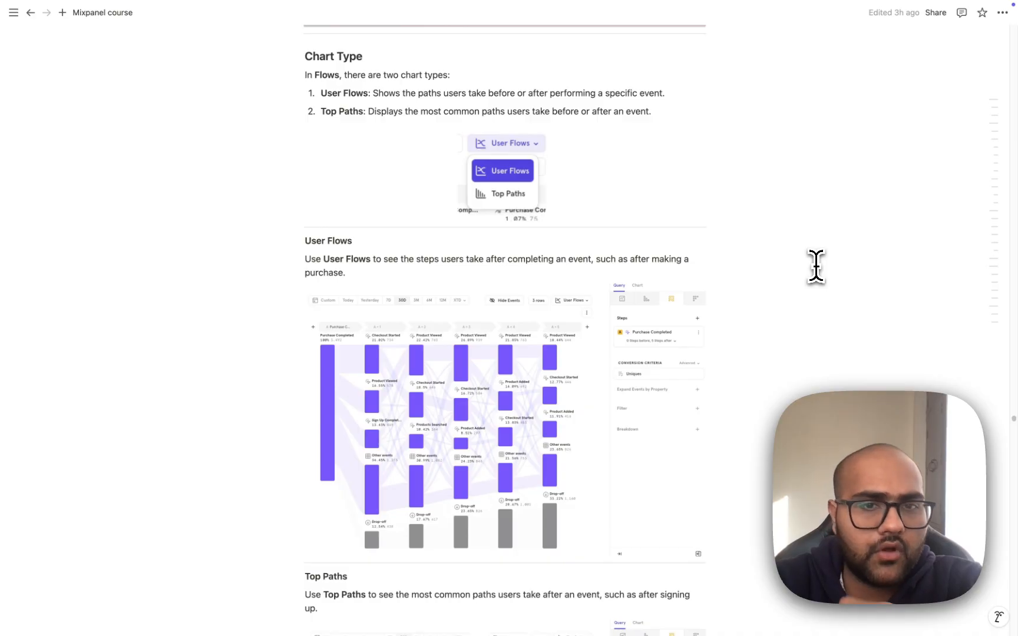
{"action": "scroll", "coordinate": [804, 241], "scroll_direction": "down", "scroll_amount": 3}
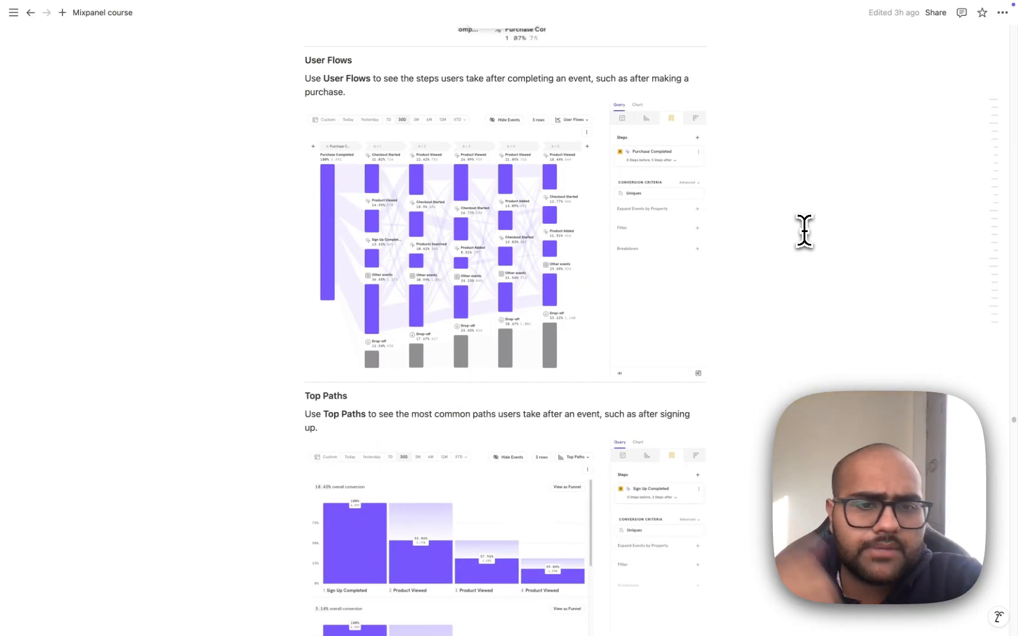
{"action": "scroll", "coordinate": [805, 231], "scroll_direction": "down", "scroll_amount": 3}
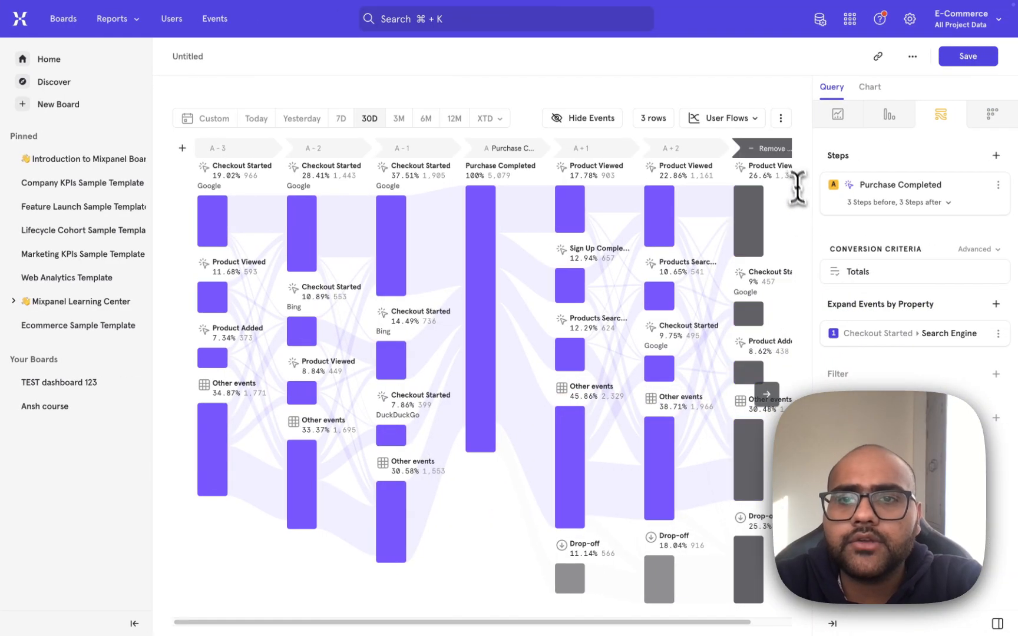
In Mixpanel, set Purchase Completed to 0 steps after and switch the chart to Top Paths to review the common paths
{"action": "left_click", "coordinate": [749, 119]}
{"action": "left_click", "coordinate": [932, 202]}
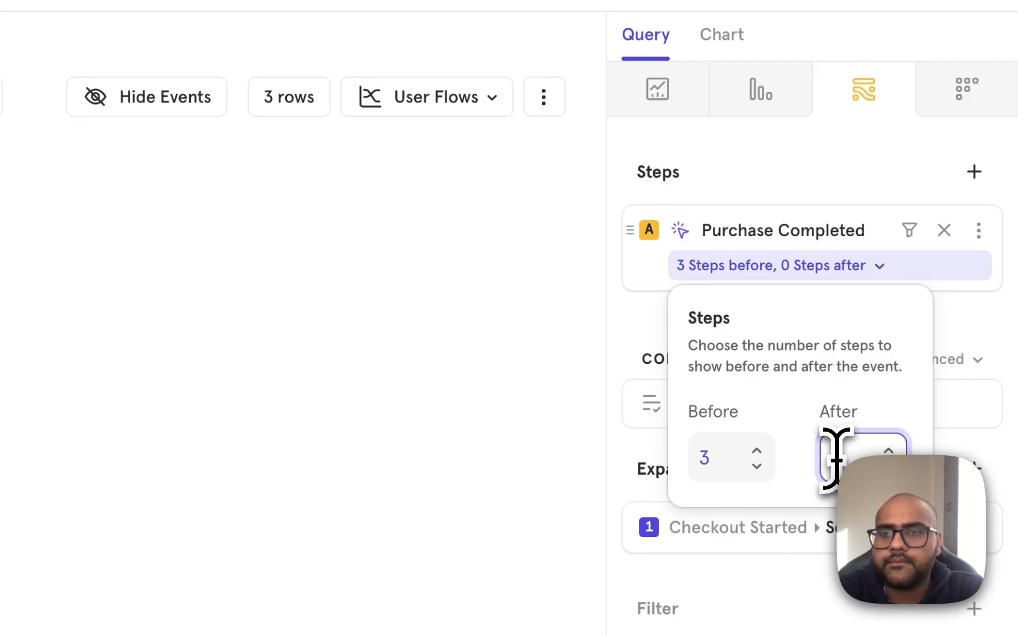
{"action": "left_click", "coordinate": [822, 609]}
{"action": "left_click", "coordinate": [651, 441]}
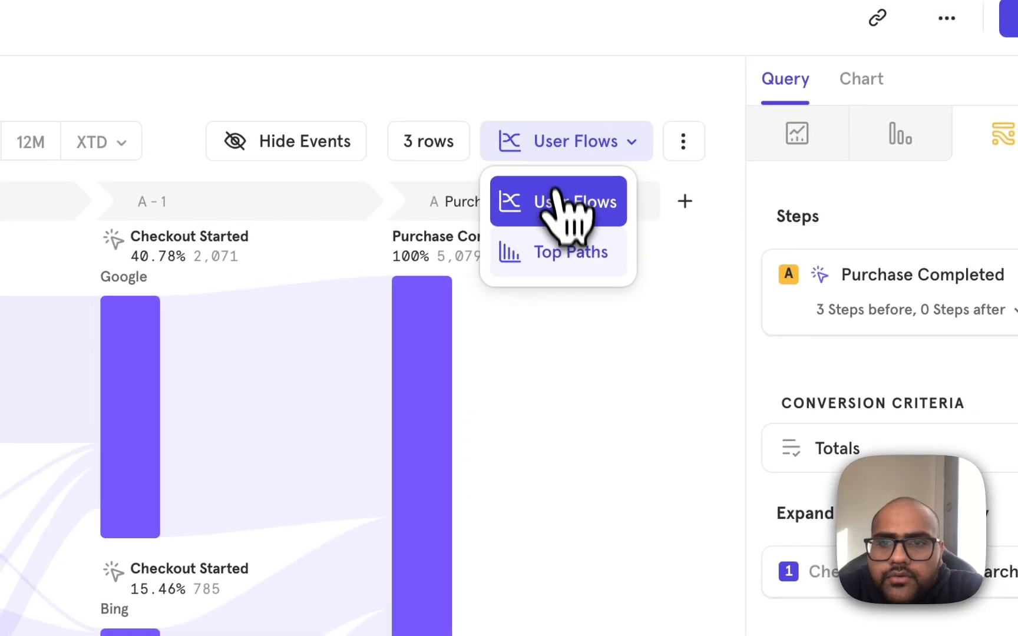
{"action": "left_click", "coordinate": [498, 25]}
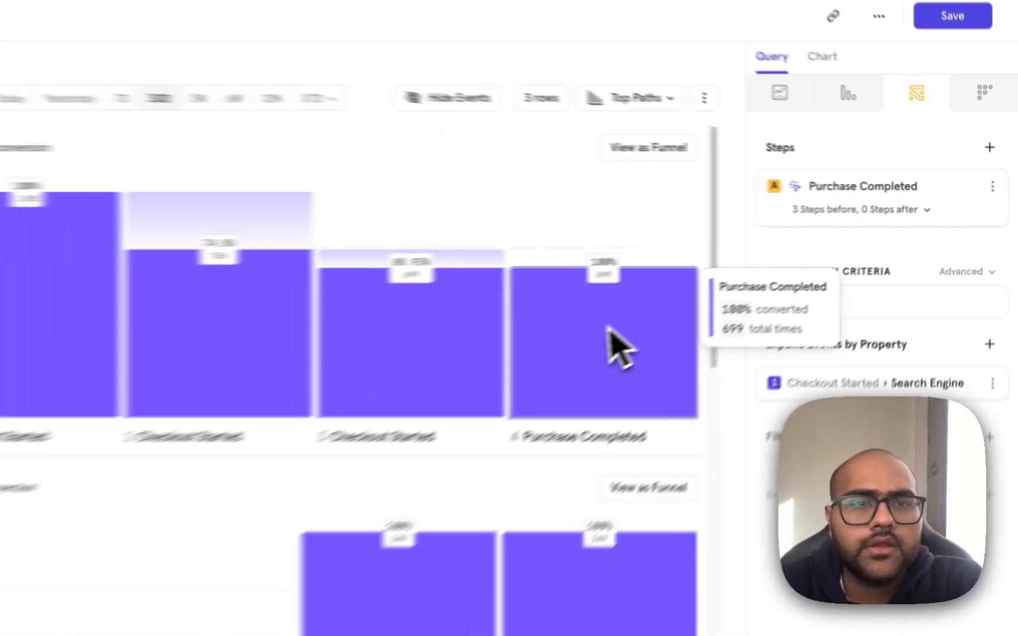
{"action": "scroll", "coordinate": [628, 391], "scroll_direction": "down", "scroll_amount": 4}
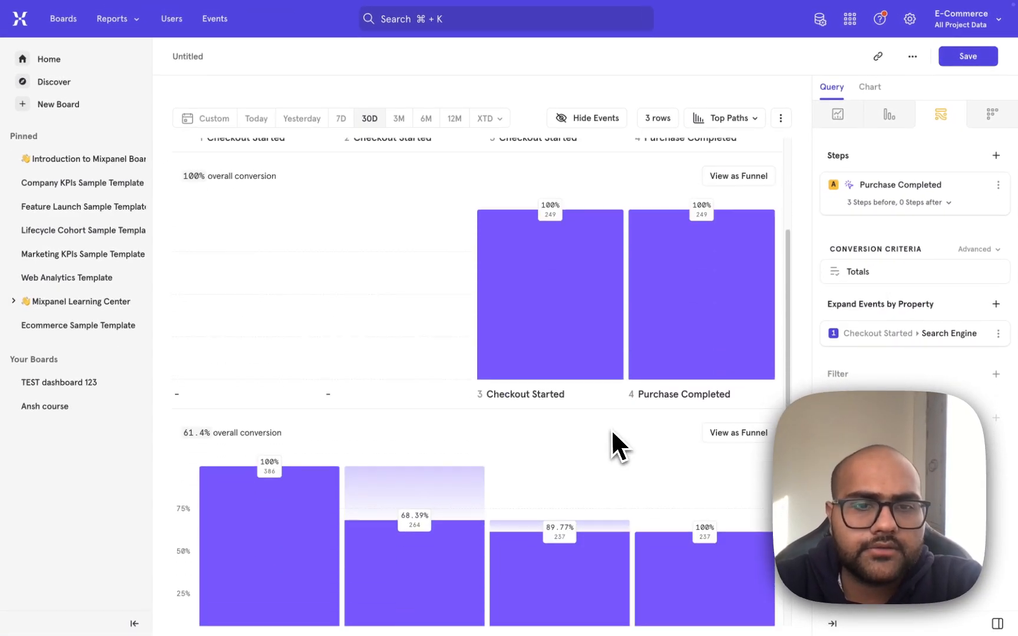
{"action": "scroll", "coordinate": [609, 454], "scroll_direction": "down", "scroll_amount": 9}
{"action": "scroll", "coordinate": [609, 454], "scroll_direction": "up", "scroll_amount": 12}
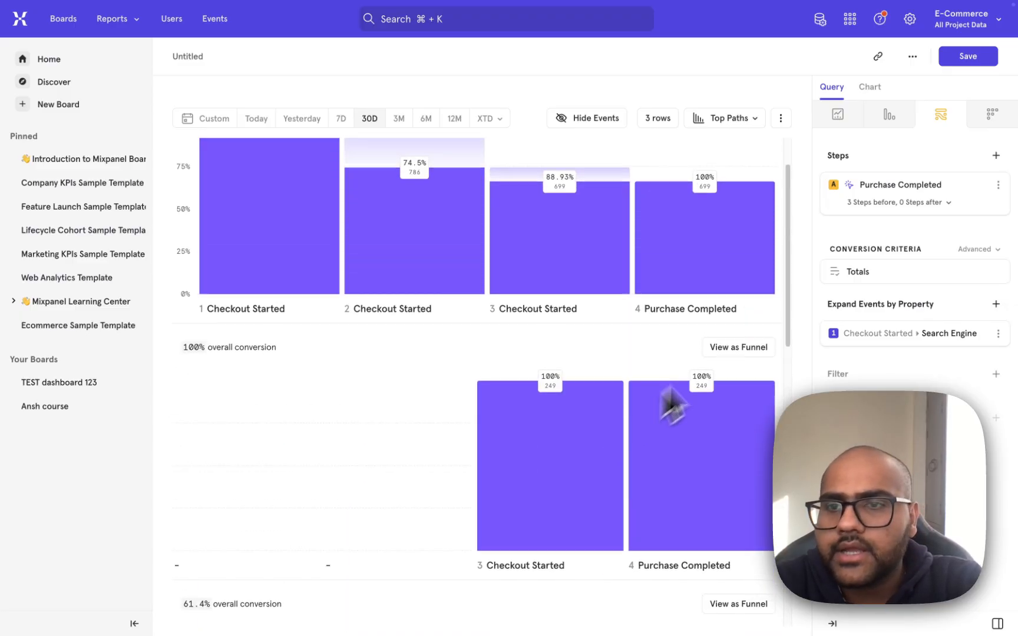
{"action": "scroll", "coordinate": [667, 389], "scroll_direction": "up", "scroll_amount": 2}
Check the Top Paths example in the notes and replace Purchase Completed with Sign Up Completed in the Mixpanel flow
{"action": "key", "text": "ctrl+Left"}
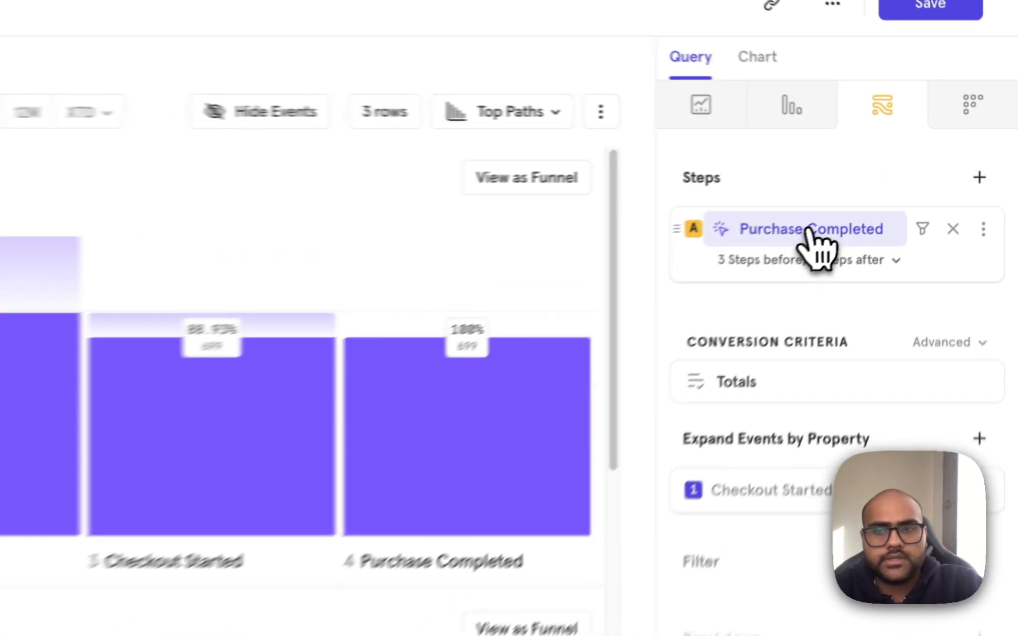
{"action": "left_click", "coordinate": [898, 184]}
{"action": "type", "text": "sign"}
{"action": "key", "text": "Return"}
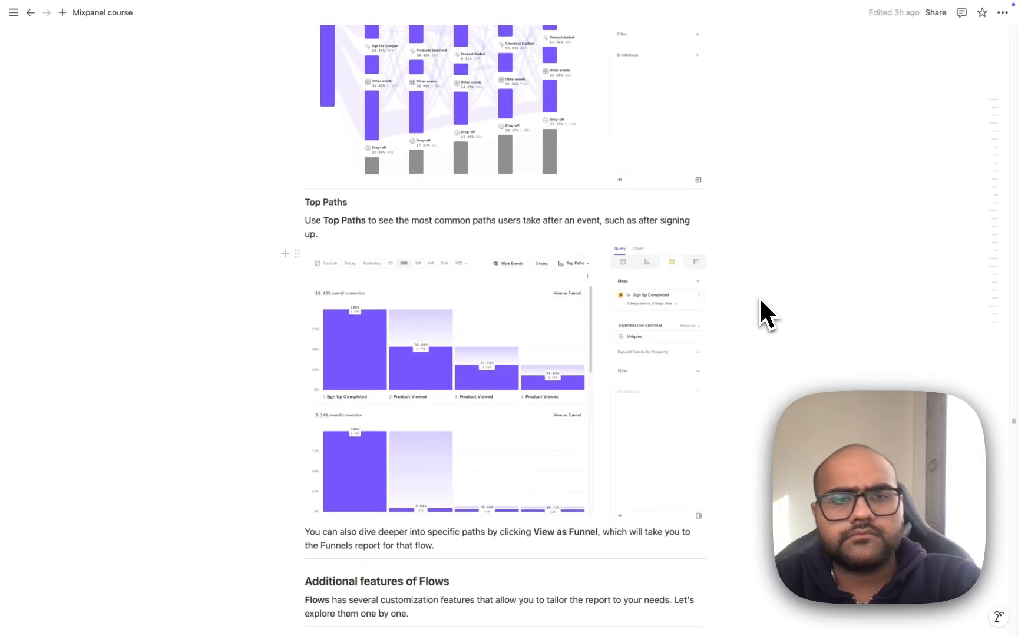
{"action": "scroll", "coordinate": [759, 297], "scroll_direction": "down", "scroll_amount": 3}
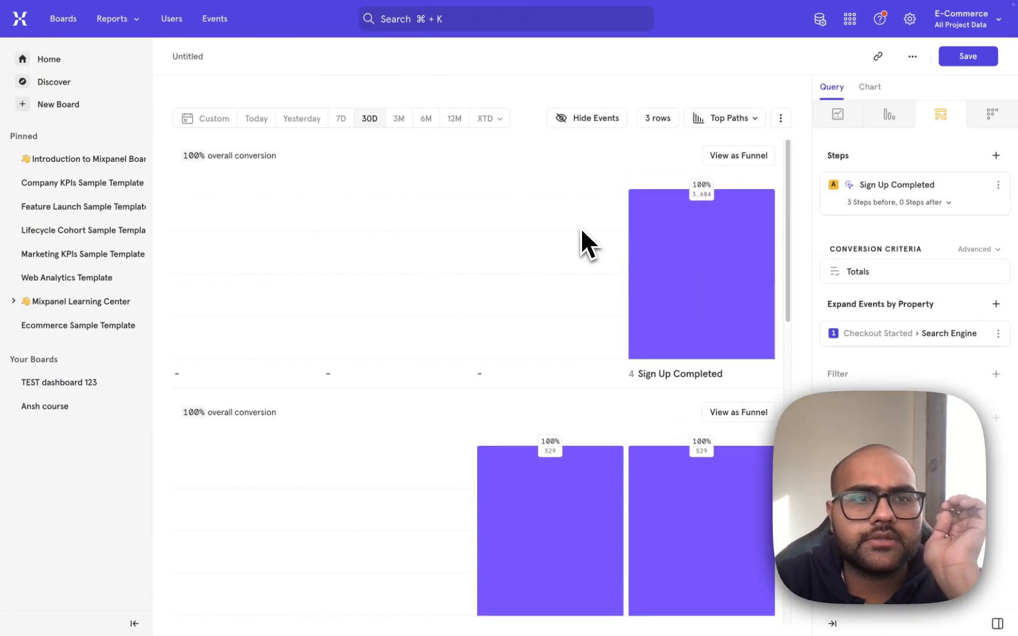
{"action": "scroll", "coordinate": [602, 227], "scroll_direction": "down", "scroll_amount": 8}
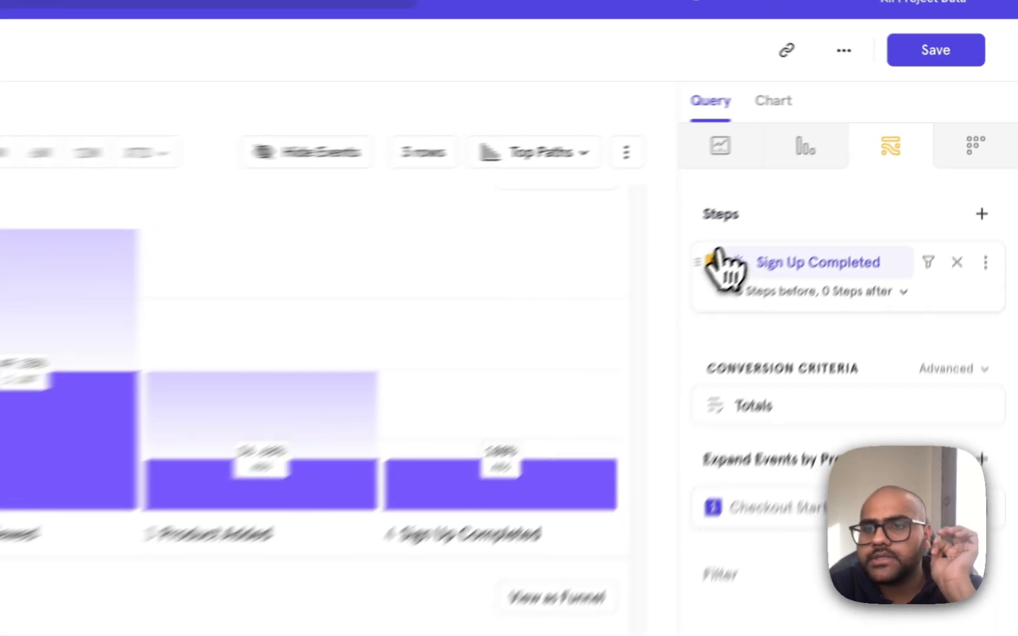
Replace Sign Up Completed with Product Added as the flow's event
{"action": "left_click", "coordinate": [860, 185]}
{"action": "type", "text": "add to "}
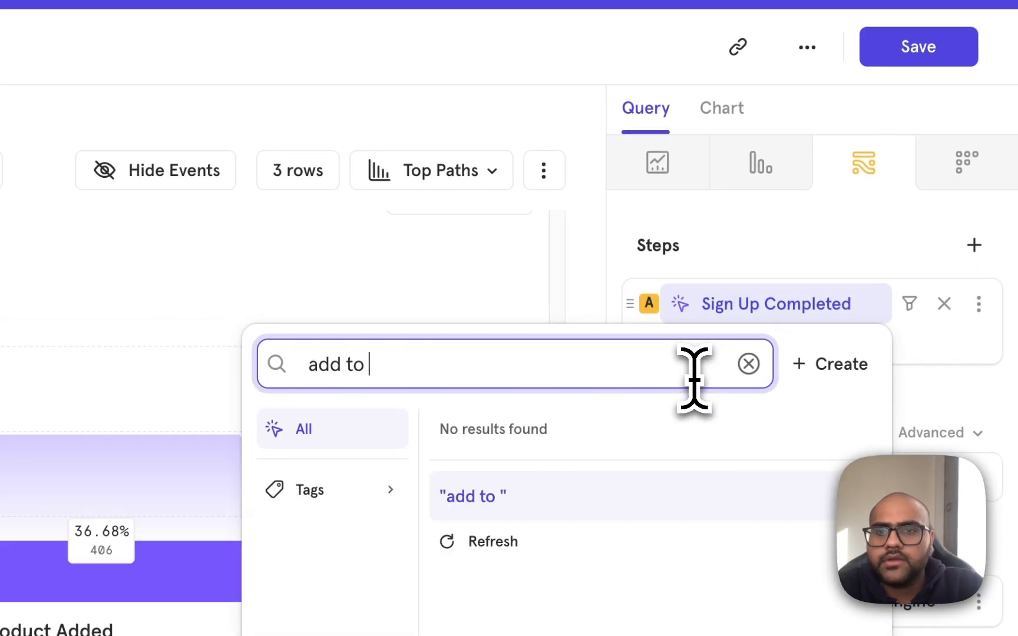
{"action": "type", "text": "prod"}
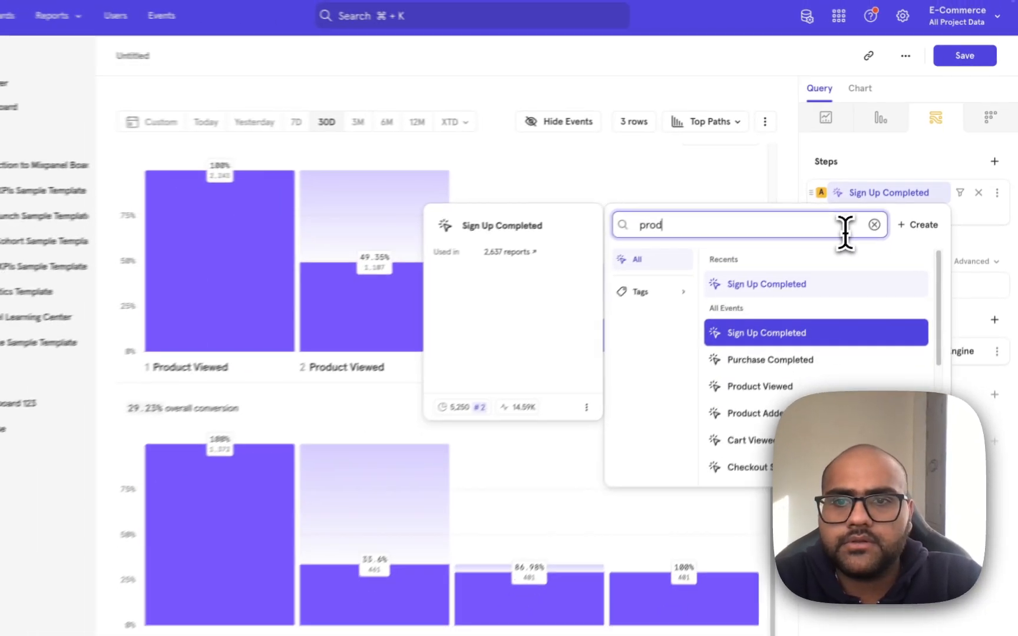
{"action": "key", "text": "Down"}
{"action": "key", "text": "Down"}
{"action": "key", "text": "Down"}
{"action": "key", "text": "Down"}
{"action": "key", "text": "Up"}
{"action": "key", "text": "Up"}
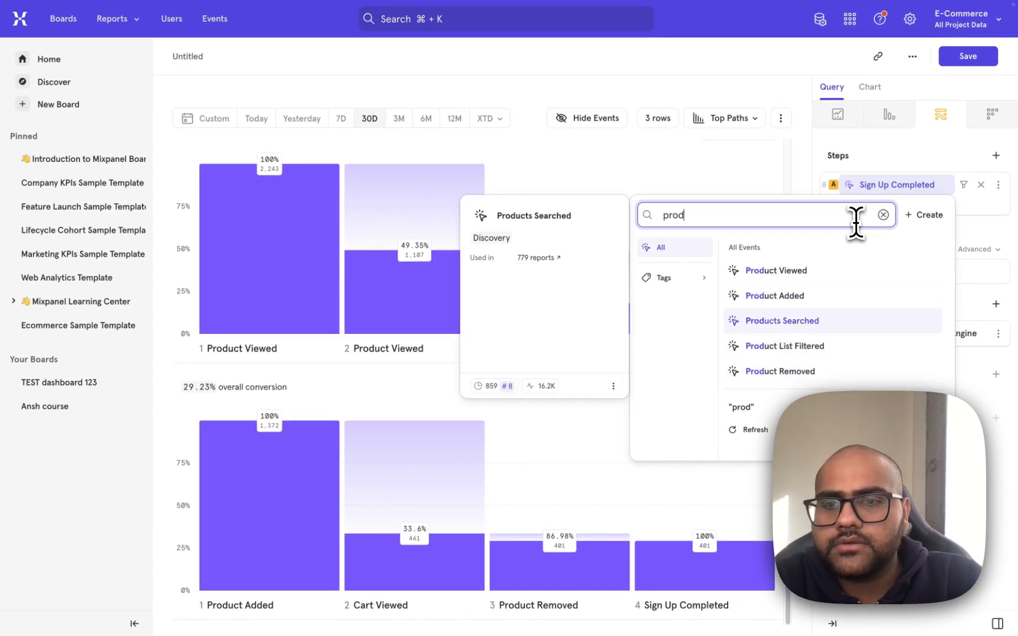
{"action": "key", "text": "Up"}
{"action": "key", "text": "Return"}
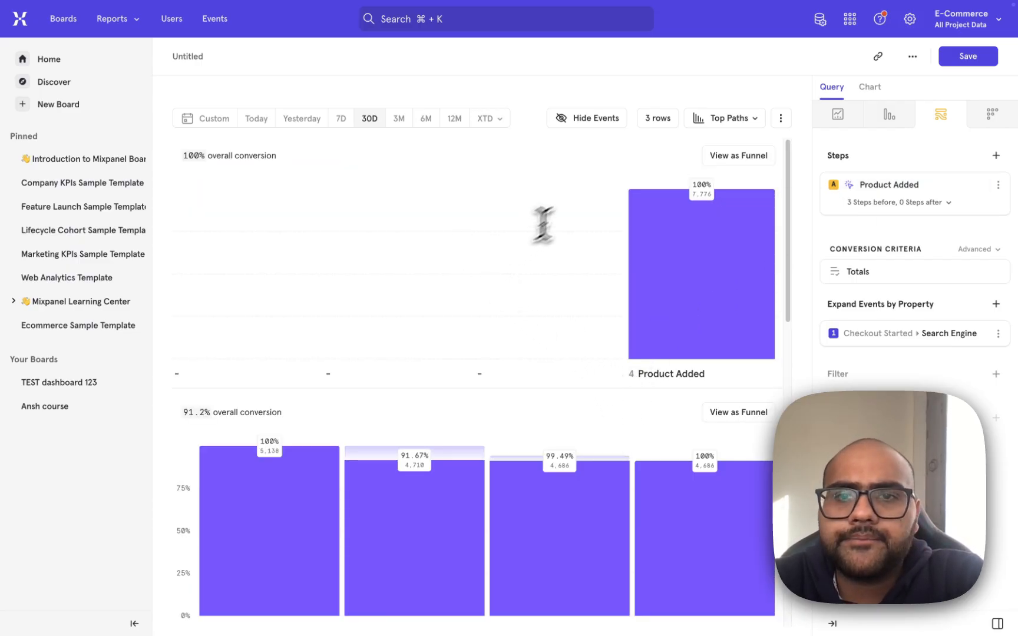
Examine the most common paths leading to Product Added and their conversion at each stage
{"action": "scroll", "coordinate": [486, 257], "scroll_direction": "down", "scroll_amount": 5}
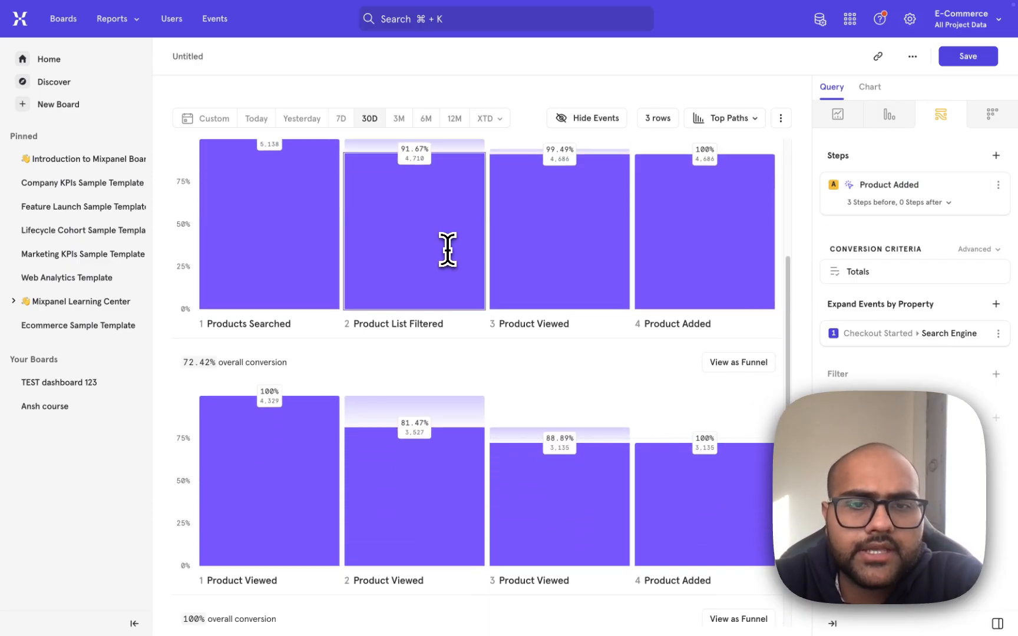
{"action": "scroll", "coordinate": [448, 255], "scroll_direction": "up", "scroll_amount": 3}
{"action": "scroll", "coordinate": [448, 250], "scroll_direction": "down", "scroll_amount": 2}
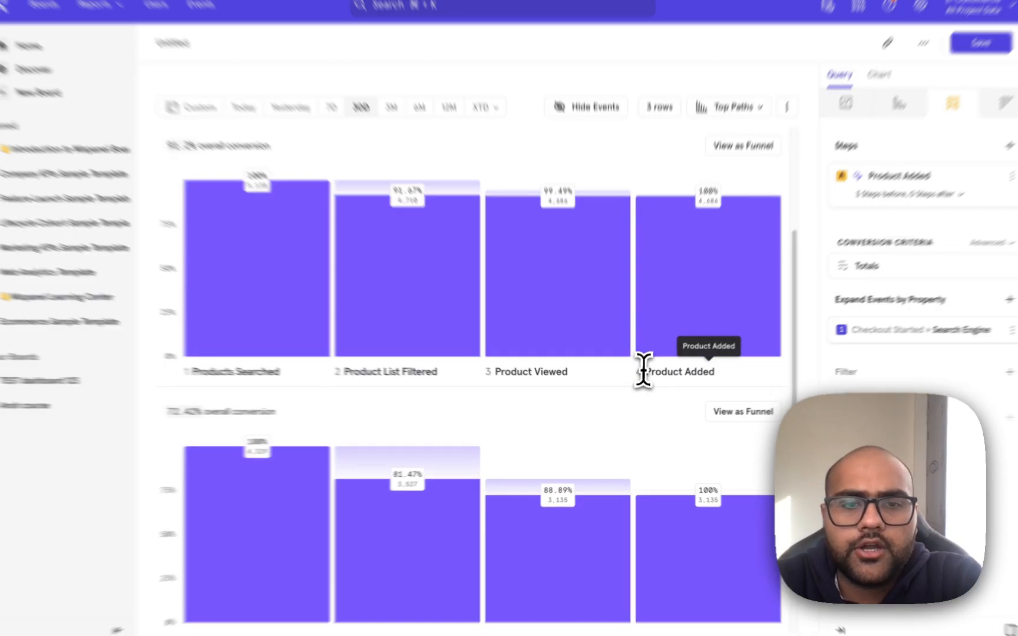
{"action": "double_click", "coordinate": [656, 372]}
{"action": "left_click_drag", "start_coordinate": [699, 323], "coordinate": [704, 341]}
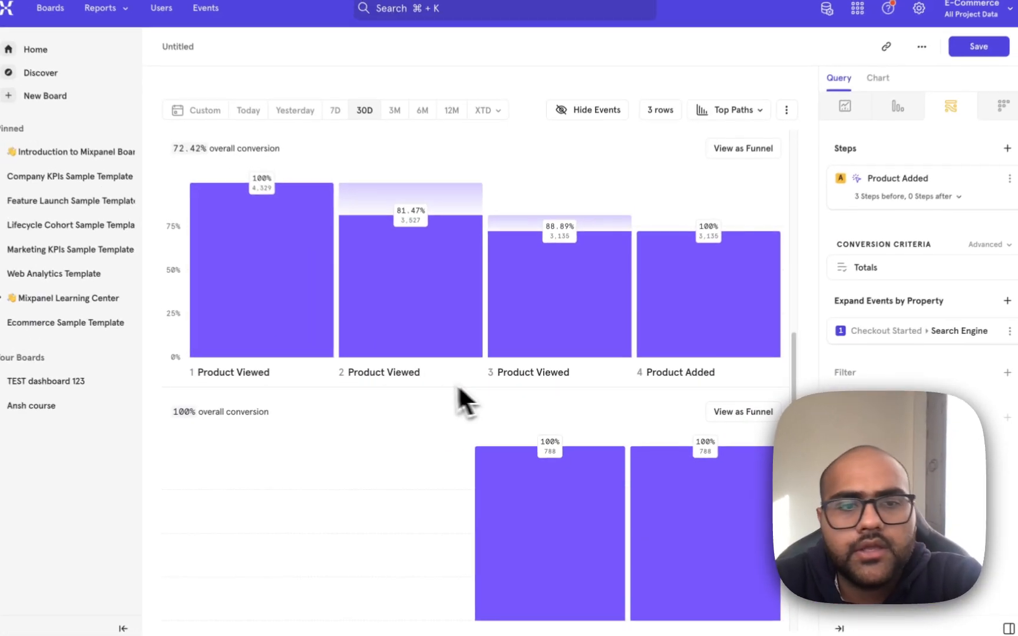
Set Product Added to 0 steps before and 3 steps after, and remove the Checkout Started expansion by Search Engine
{"action": "scroll", "coordinate": [636, 373], "scroll_direction": "down", "scroll_amount": 10}
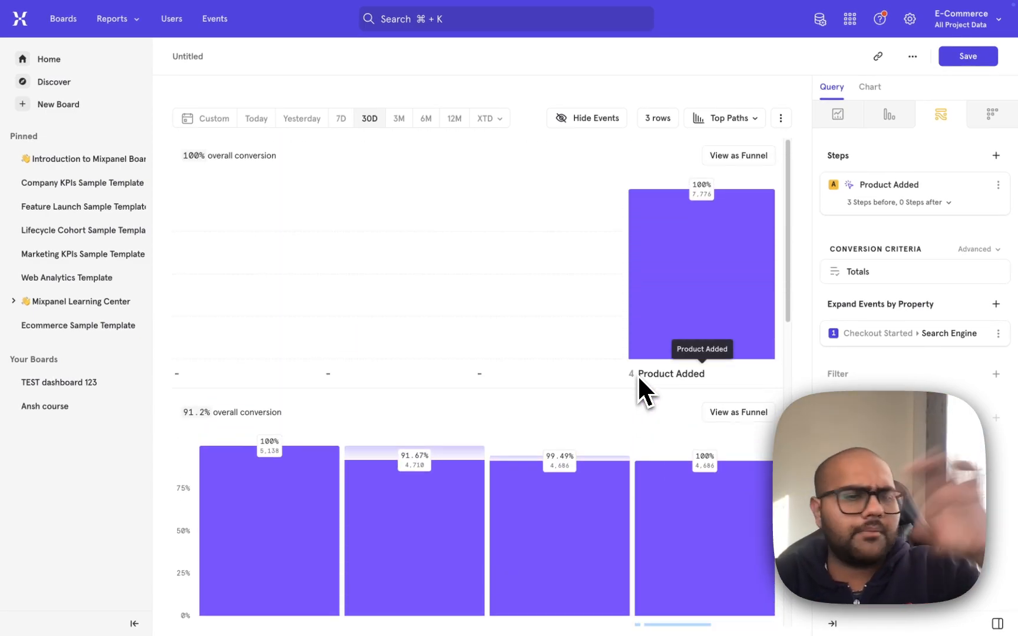
{"action": "mouse_move", "coordinate": [626, 368]}
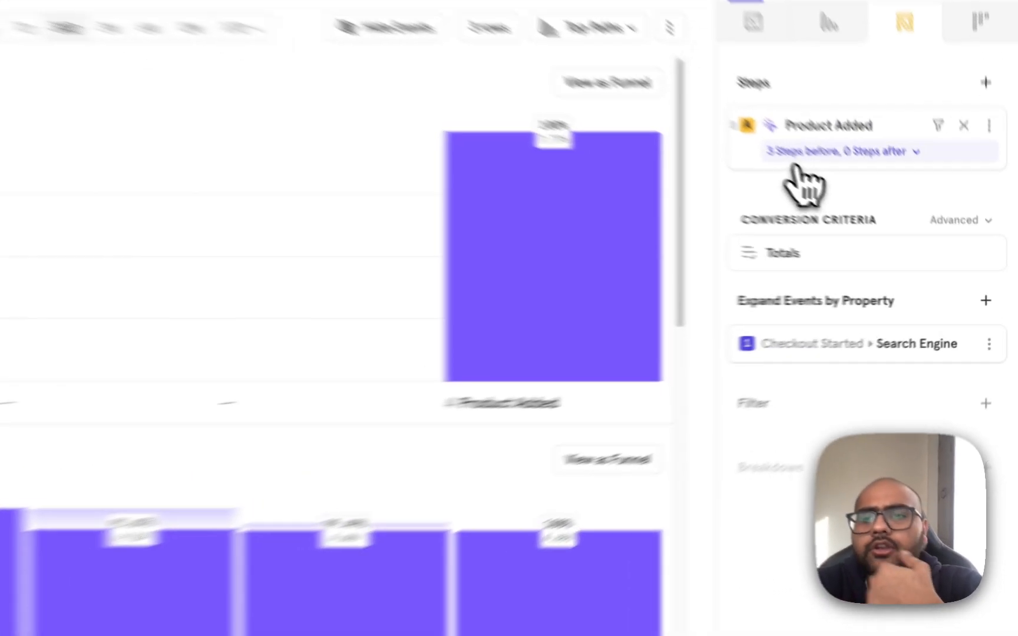
{"action": "left_click", "coordinate": [870, 203]}
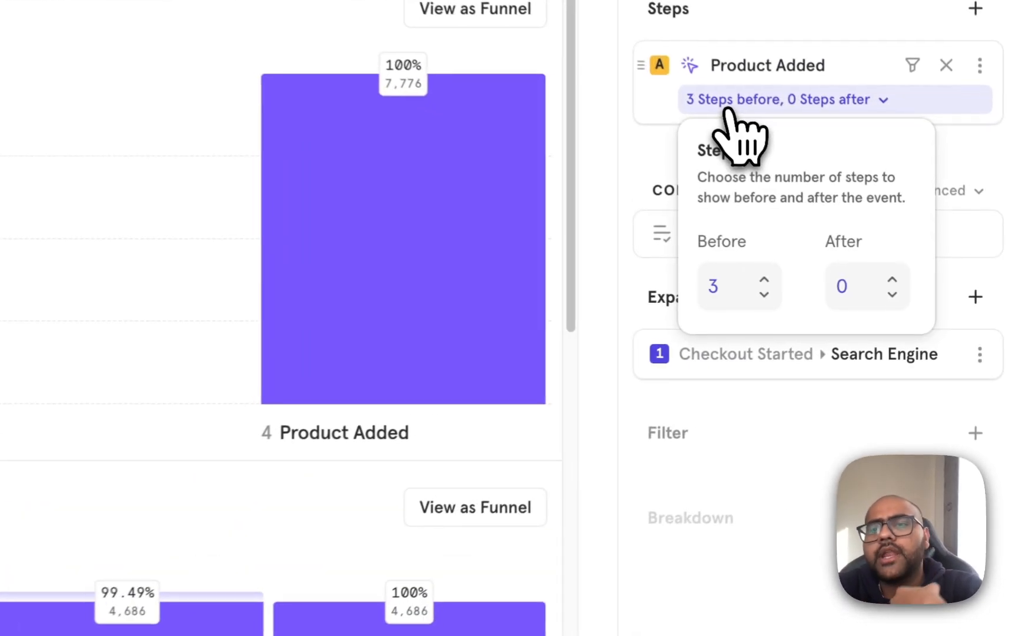
{"action": "left_click", "coordinate": [714, 263]}
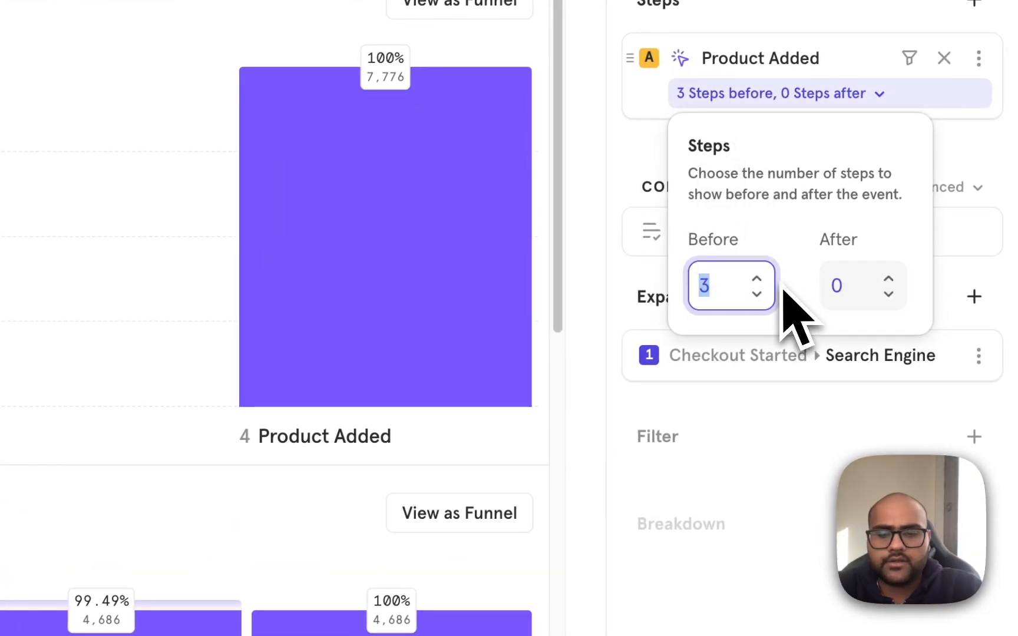
{"action": "left_click", "coordinate": [828, 287]}
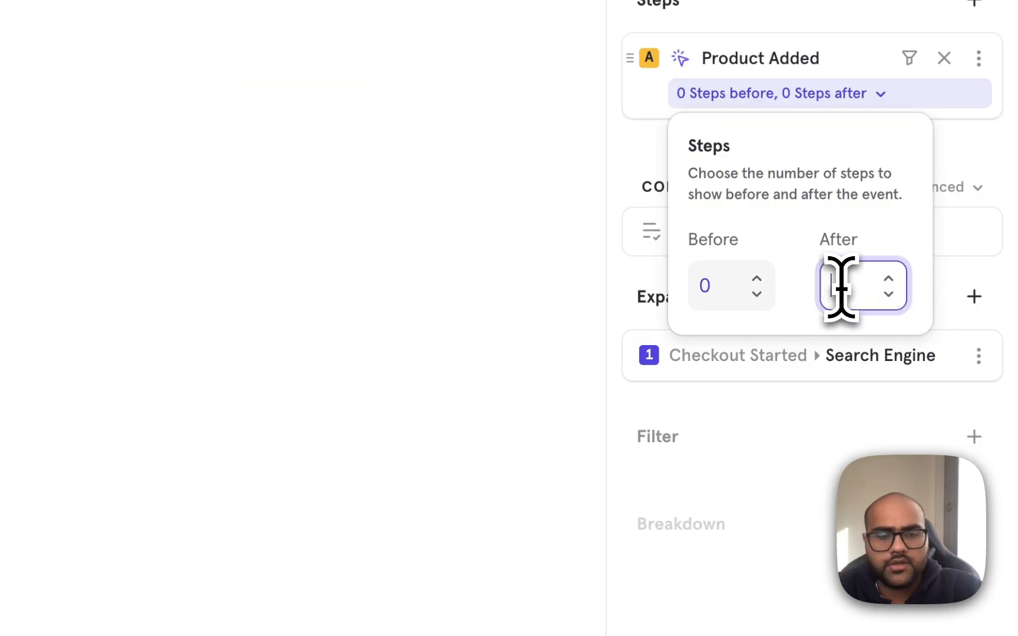
{"action": "type", "text": "3"}
{"action": "scroll", "coordinate": [825, 471], "scroll_direction": "down", "scroll_amount": 6}
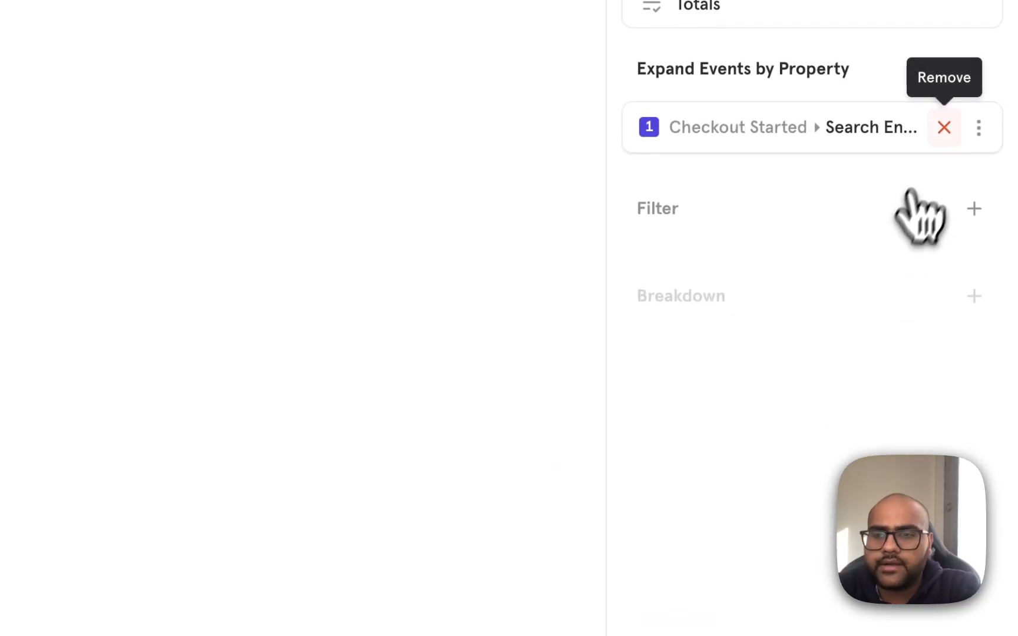
{"action": "left_click", "coordinate": [943, 127]}
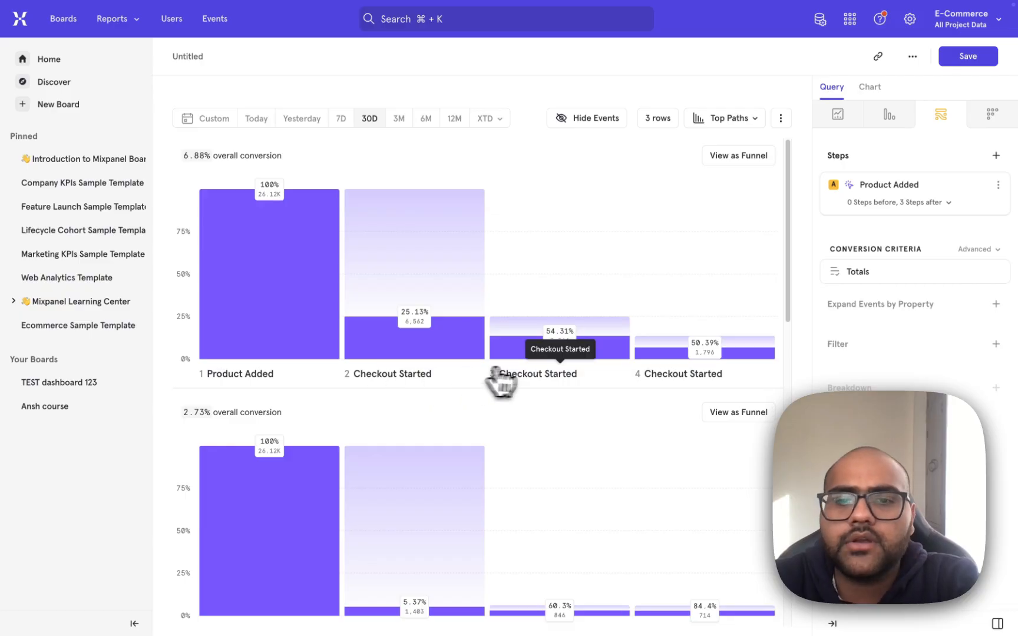
Examine the top paths following Product Added and read the Hide Events section in the Notion course notes
{"action": "scroll", "coordinate": [689, 377], "scroll_direction": "down", "scroll_amount": 5}
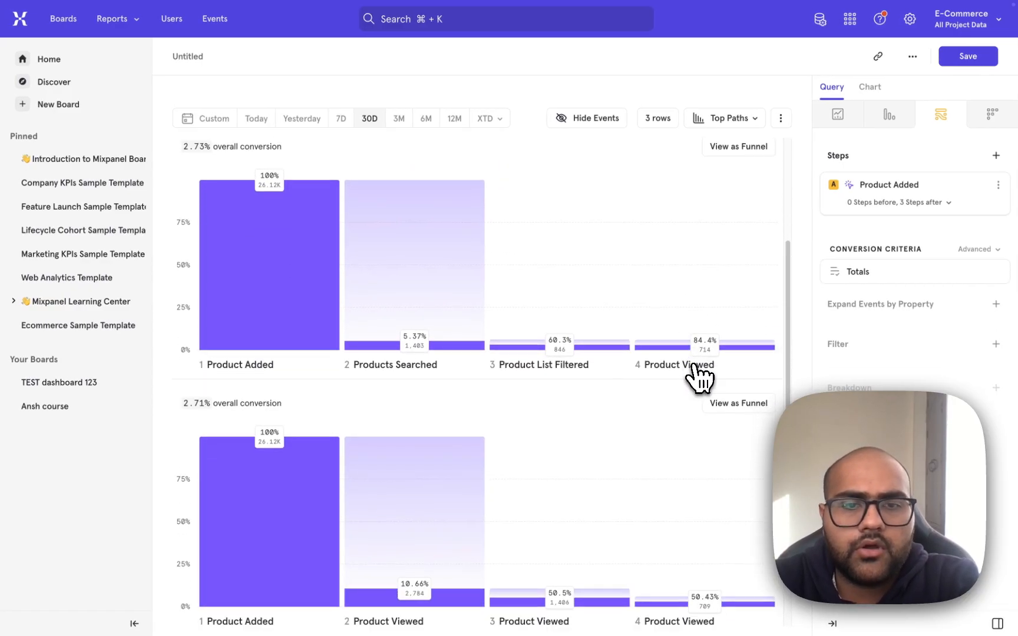
{"action": "scroll", "coordinate": [671, 387], "scroll_direction": "down", "scroll_amount": 5}
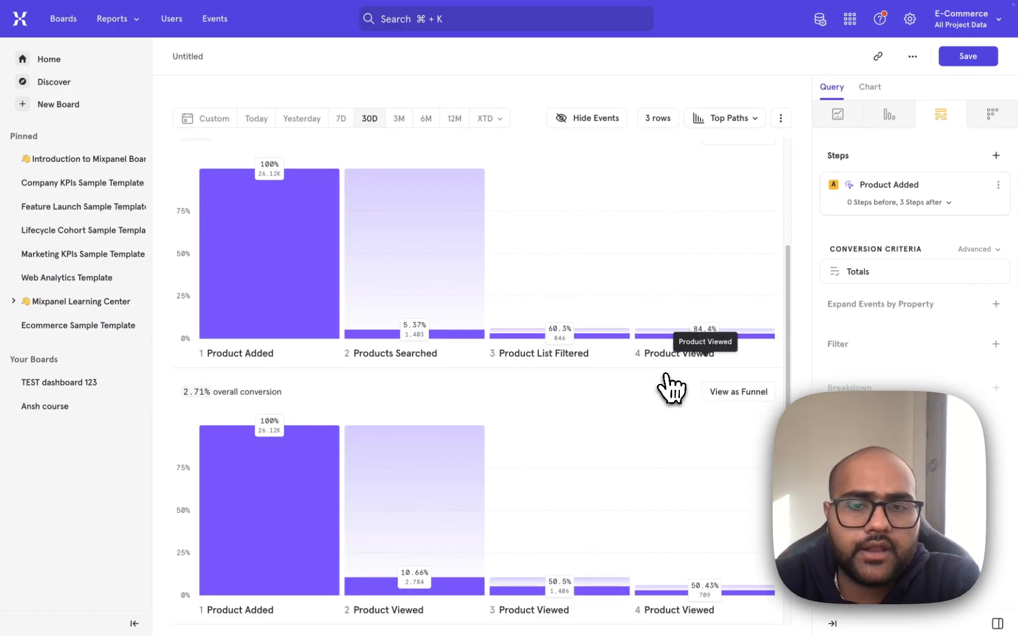
{"action": "key", "text": "ctrl+Left"}
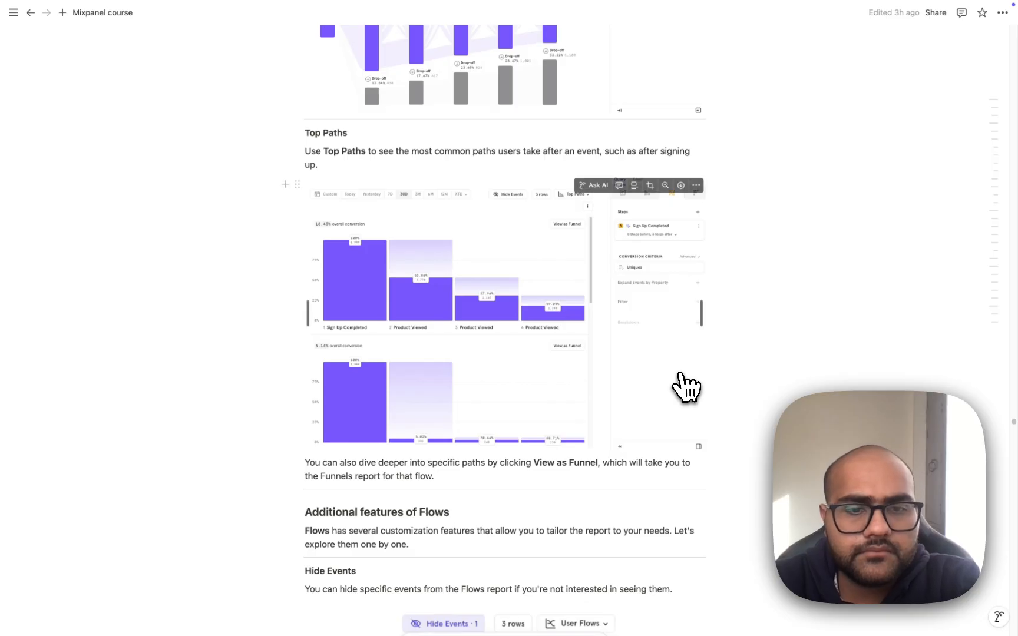
{"action": "scroll", "coordinate": [687, 386], "scroll_direction": "down", "scroll_amount": 7}
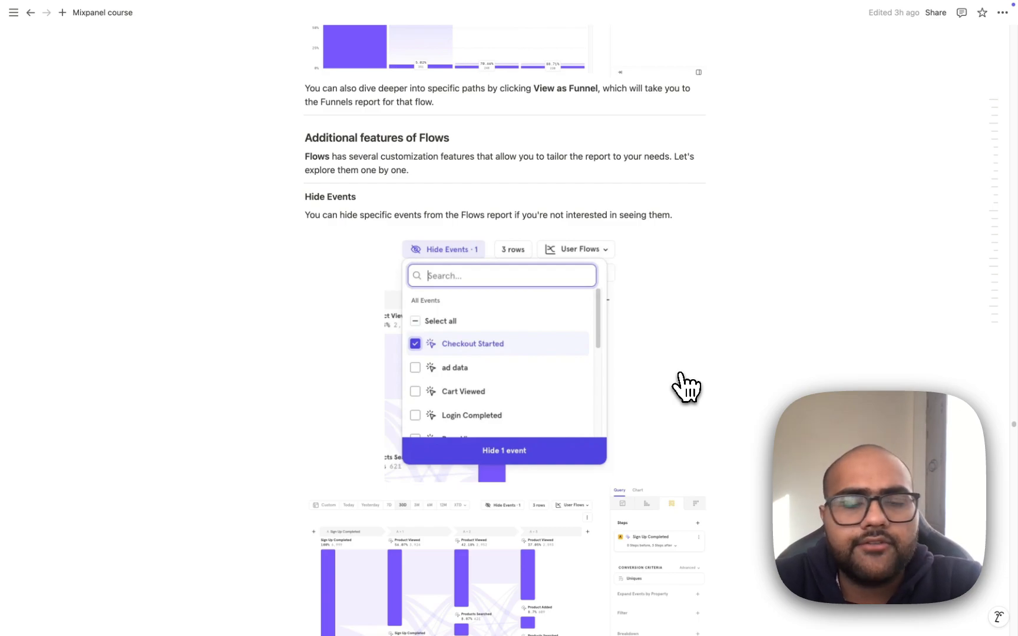
Return to Mixpanel and change the Product Added chart from Top Paths to User Flows
{"action": "key", "text": "ctrl+Right"}
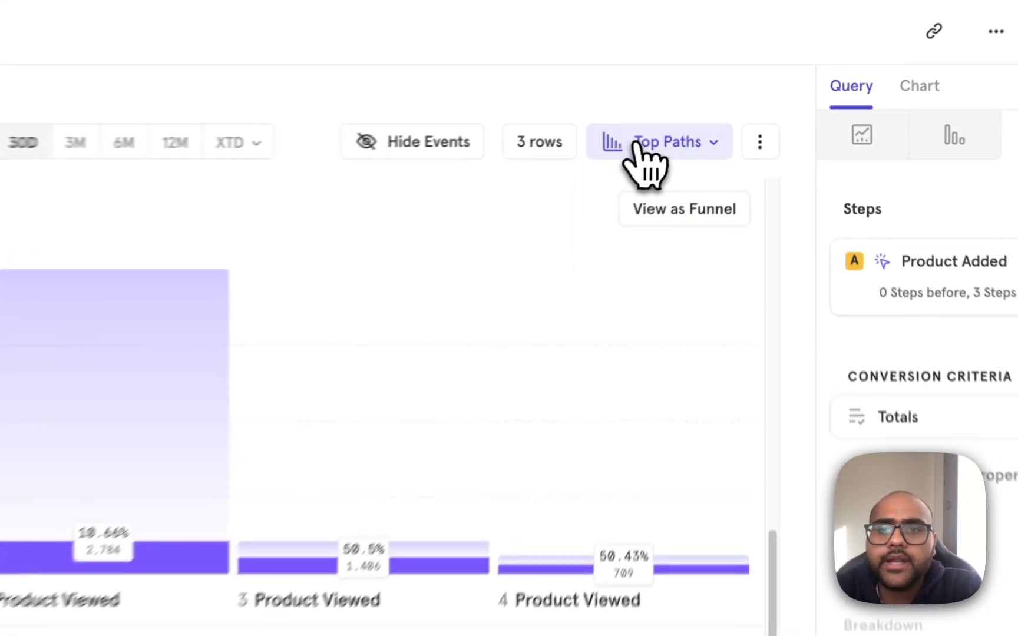
{"action": "left_click", "coordinate": [720, 121]}
{"action": "left_click", "coordinate": [730, 147]}
{"action": "left_click", "coordinate": [754, 148]}
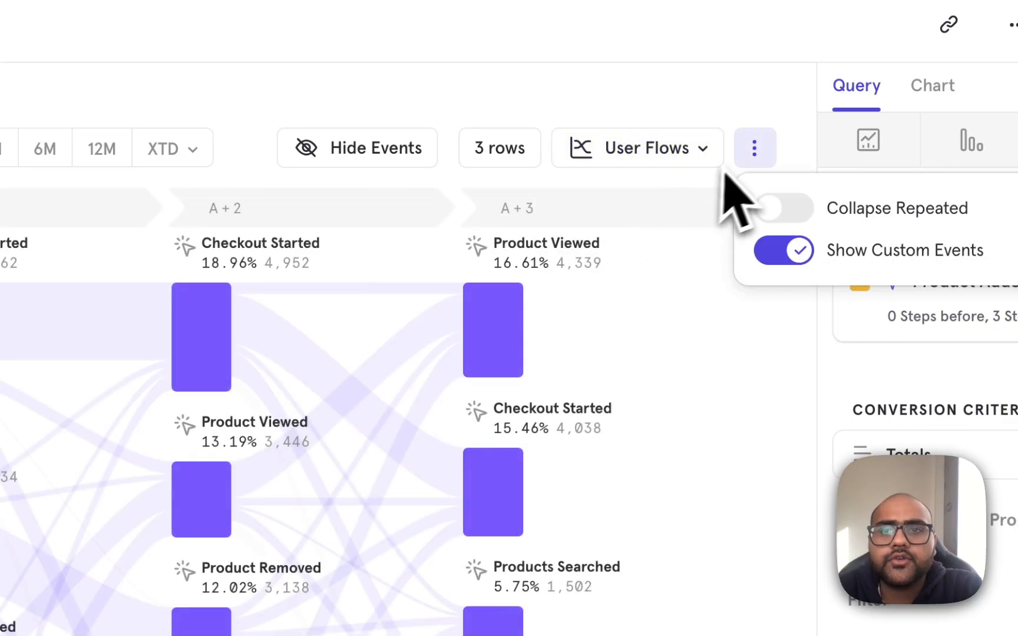
{"action": "left_click", "coordinate": [631, 402]}
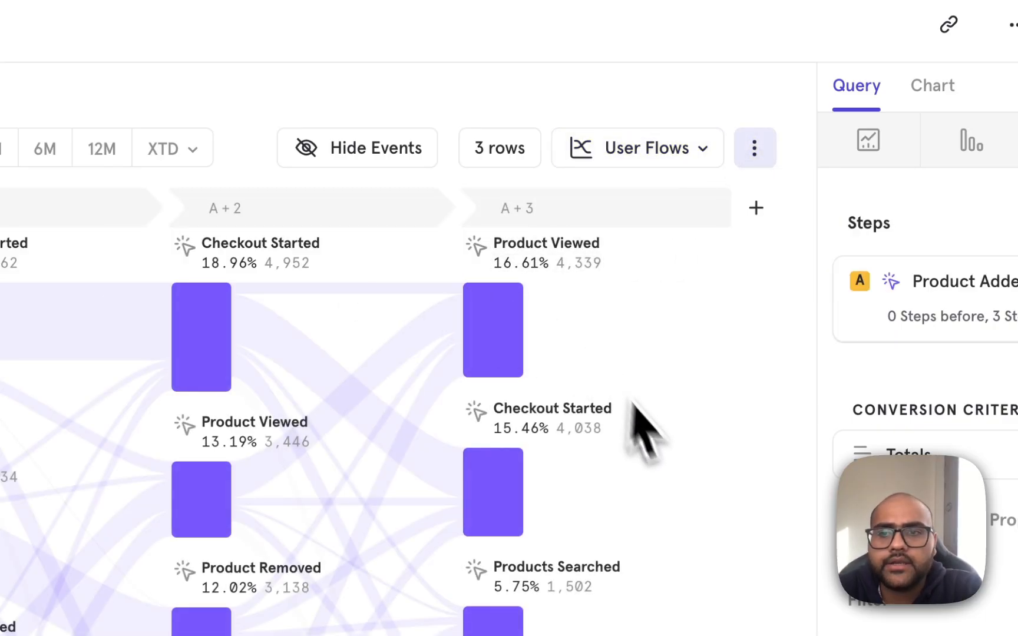
Check the Hide Events examples in the notes and hide the Checkout Started event directly from the Mixpanel flow
{"action": "key", "text": "ctrl+Left"}
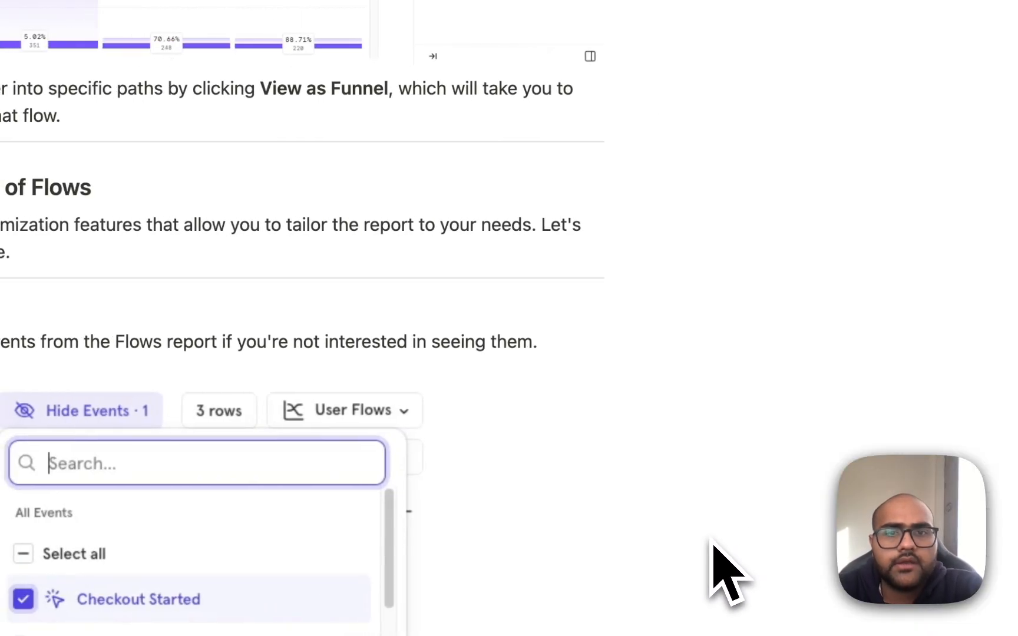
{"action": "scroll", "coordinate": [713, 545], "scroll_direction": "down", "scroll_amount": 10}
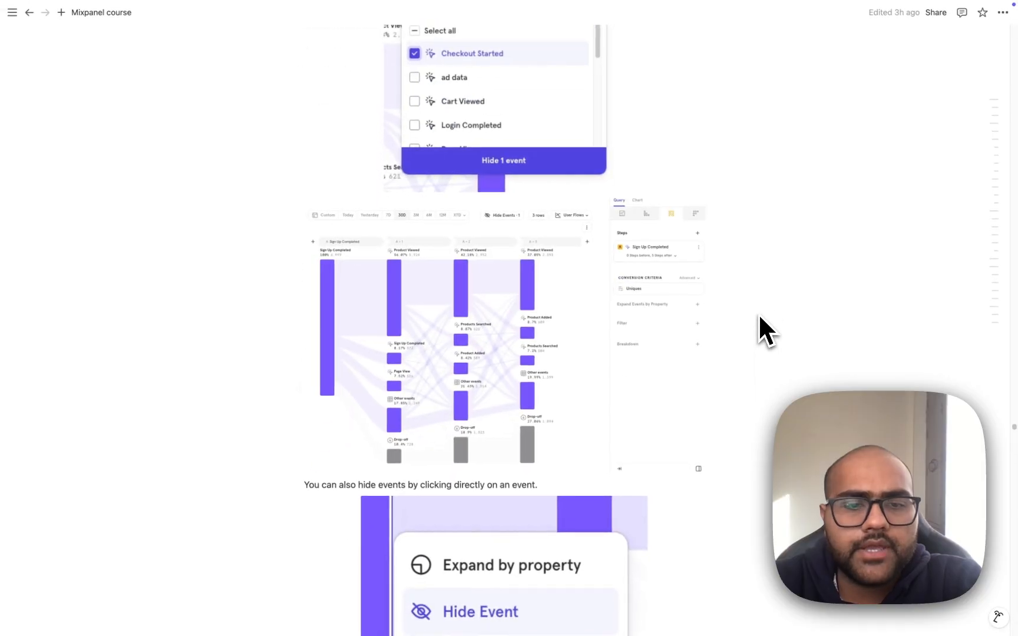
{"action": "key", "text": "ctrl+Right"}
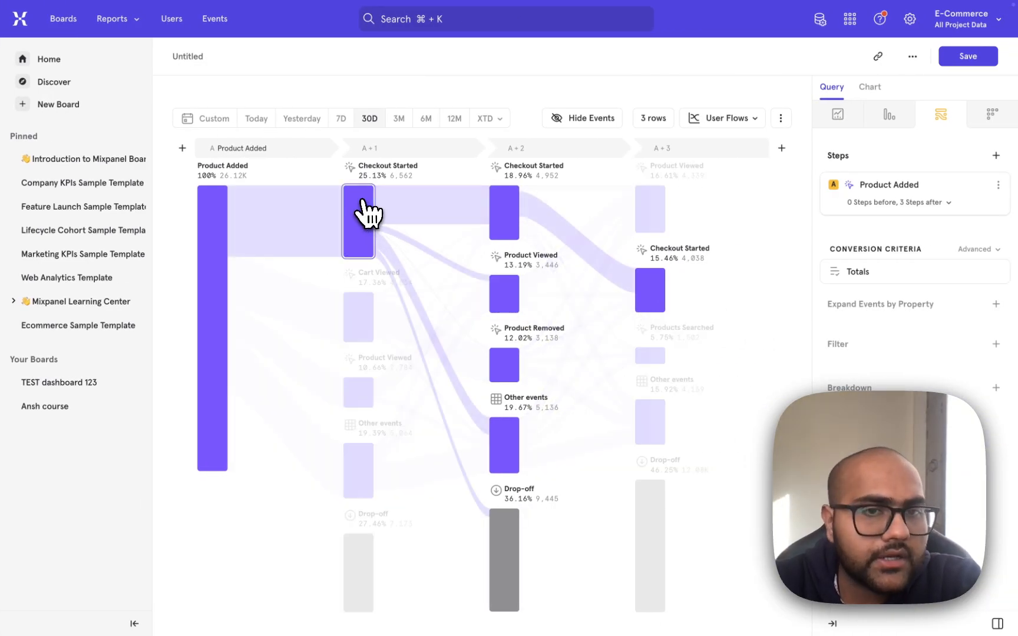
{"action": "right_click", "coordinate": [362, 201]}
{"action": "left_click", "coordinate": [357, 204]}
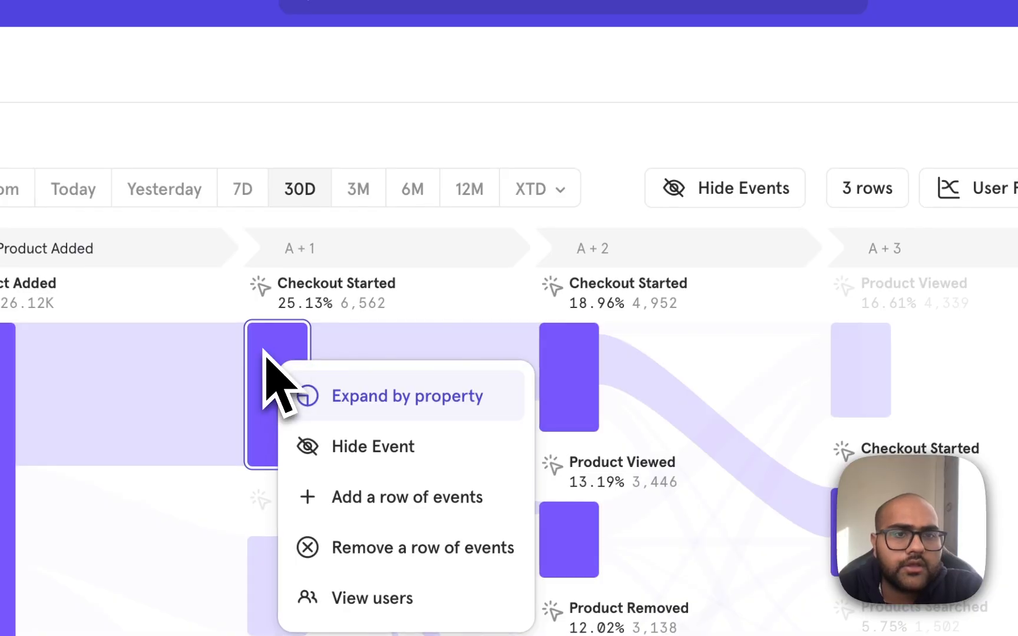
{"action": "left_click", "coordinate": [357, 444]}
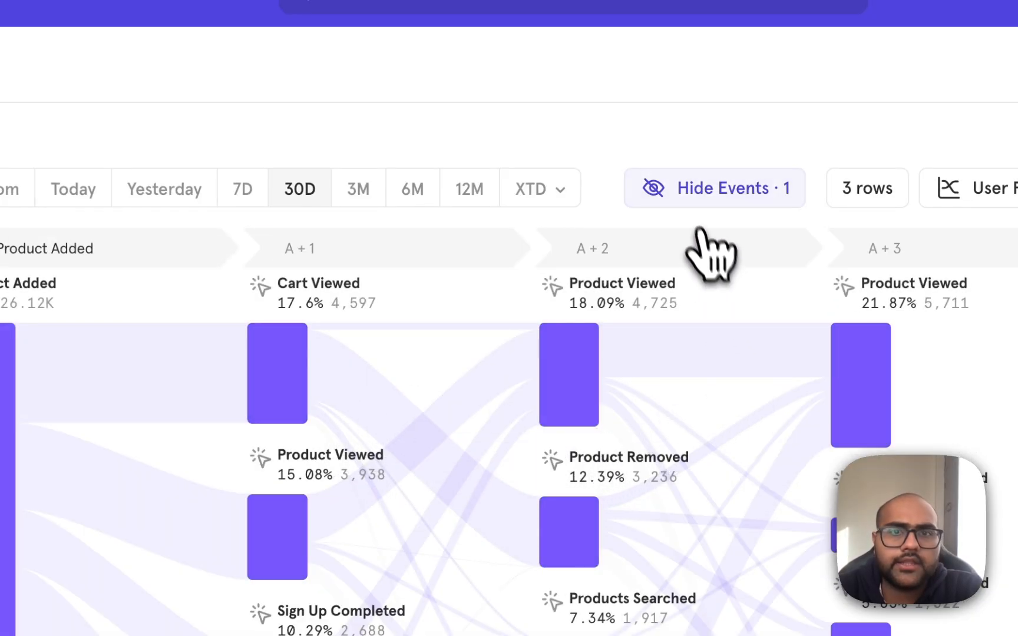
Look through the list of events that can be hidden from the flow, leaving the selection as it is
{"action": "left_click", "coordinate": [695, 198]}
{"action": "scroll", "coordinate": [763, 430], "scroll_direction": "down", "scroll_amount": 5}
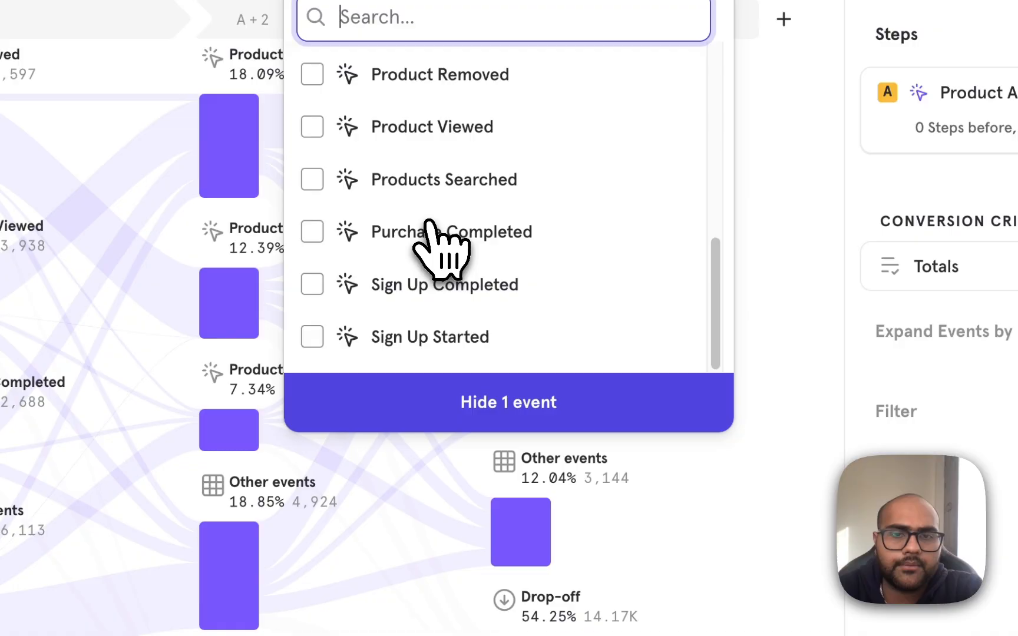
{"action": "scroll", "coordinate": [430, 236], "scroll_direction": "up", "scroll_amount": 5}
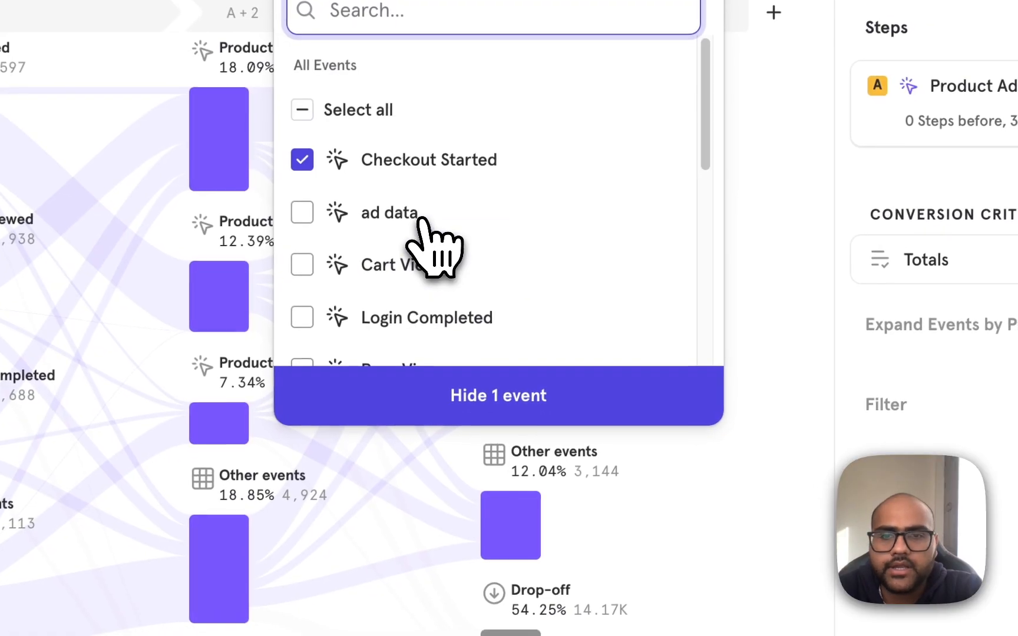
{"action": "left_click", "coordinate": [539, 409]}
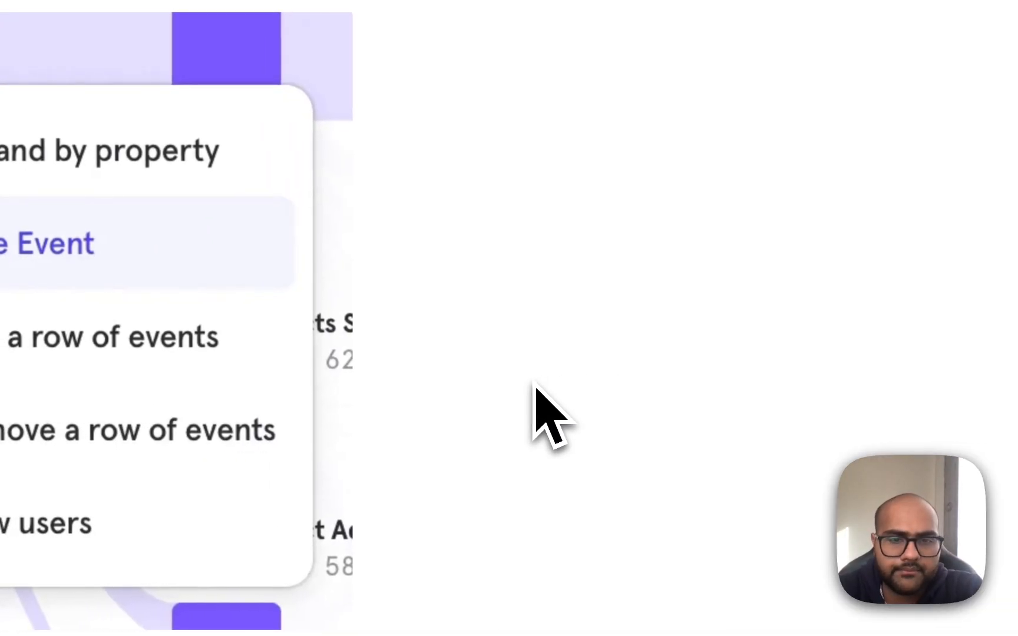
Read the Rows of Events section in the notes and set the Mixpanel flow to 5 rows of events
{"action": "scroll", "coordinate": [536, 384], "scroll_direction": "down", "scroll_amount": 10}
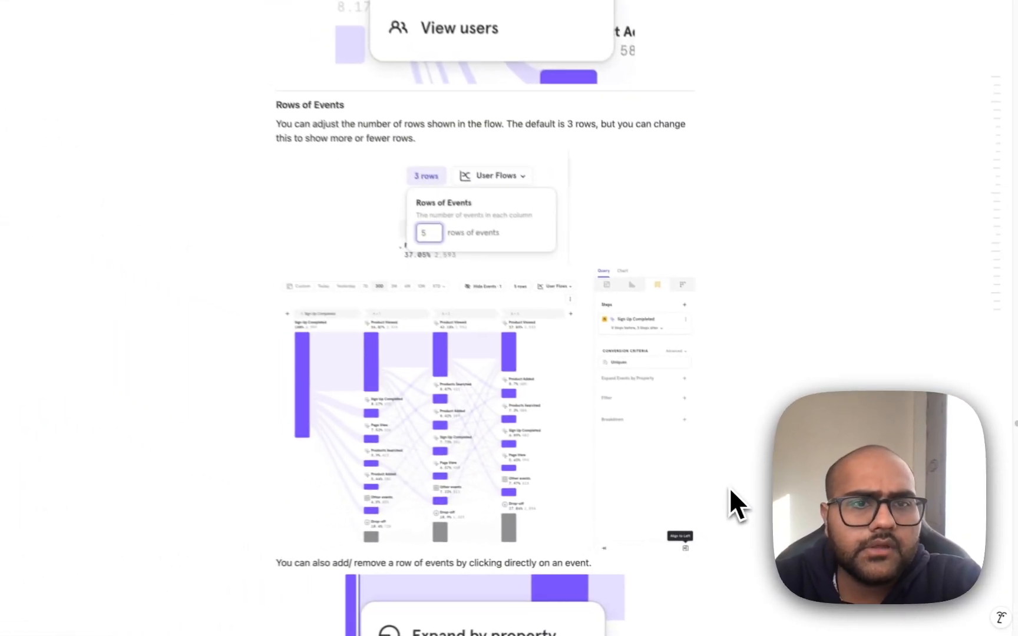
{"action": "key", "text": "ctrl+Right"}
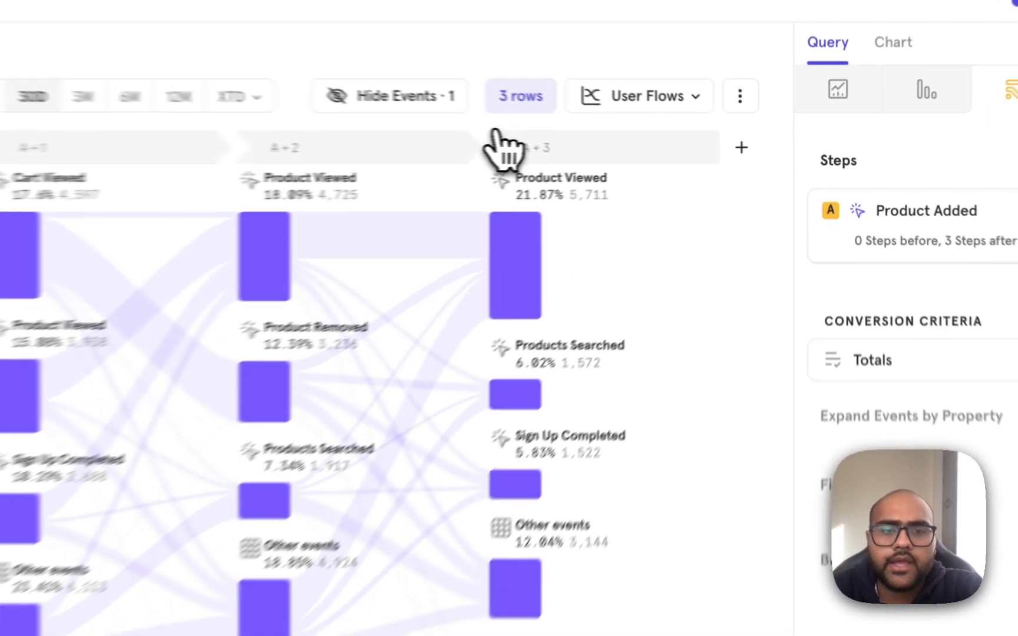
{"action": "left_click", "coordinate": [652, 118]}
{"action": "left_click", "coordinate": [491, 195]}
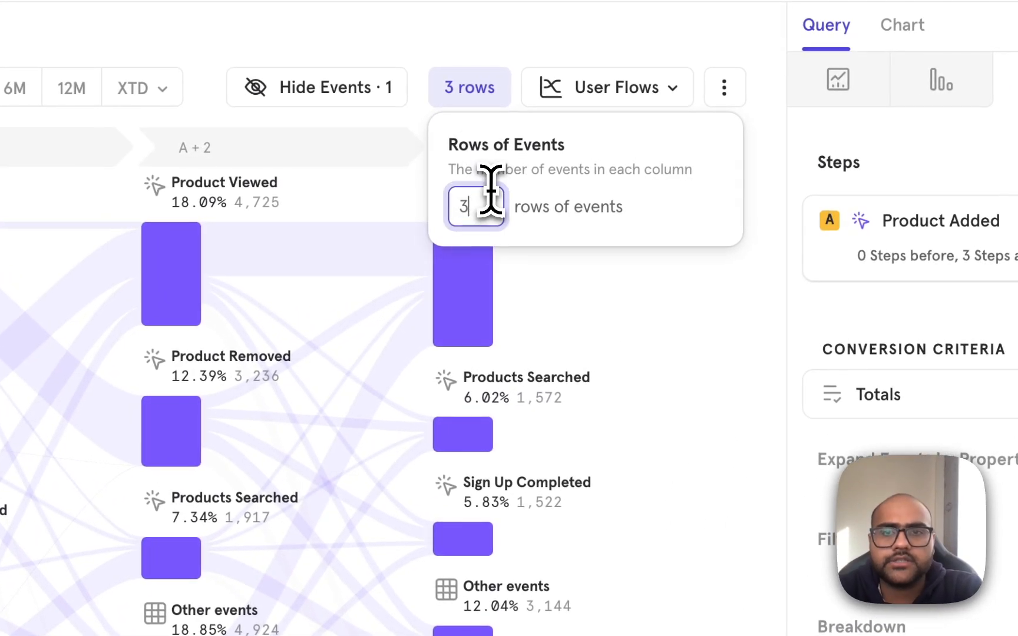
{"action": "type", "text": "5"}
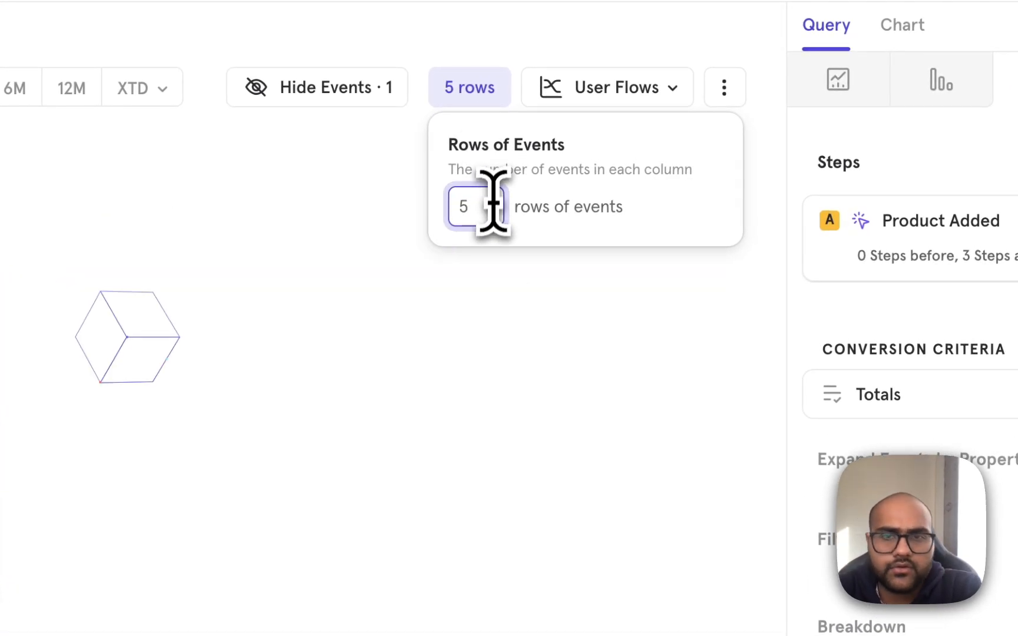
{"action": "left_click", "coordinate": [622, 540]}
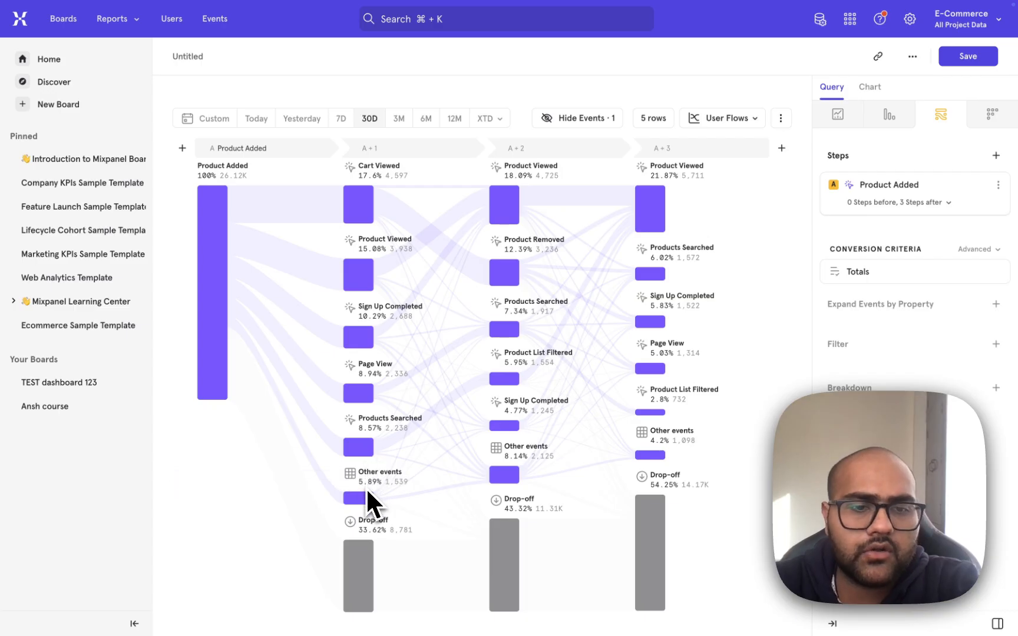
Read the notes on adding or removing event rows and on Collapse Repeated, comparing them with the Mixpanel flow
{"action": "key", "text": "ctrl+Left"}
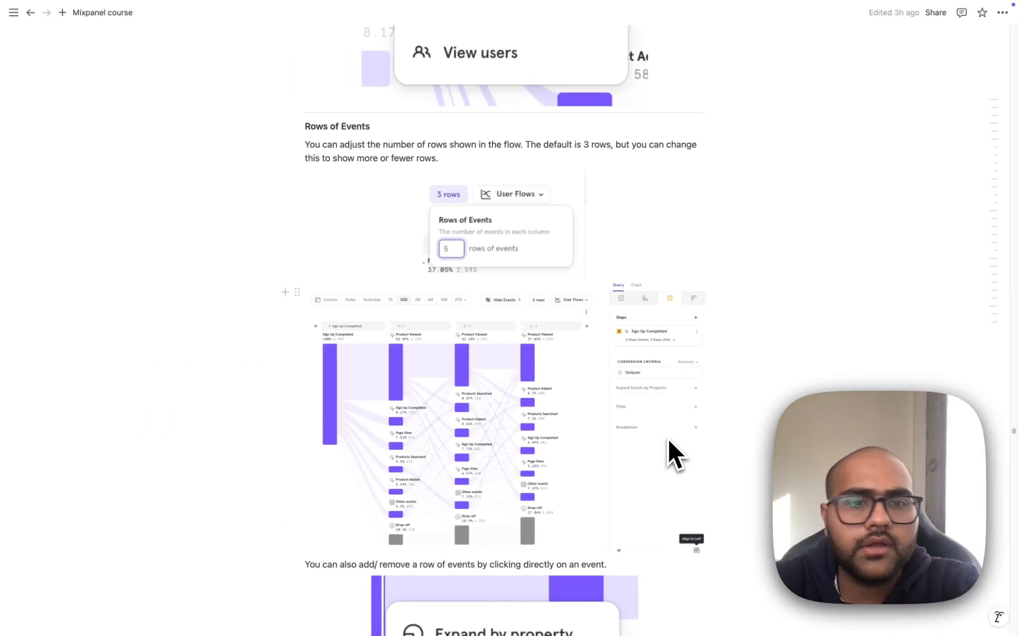
{"action": "scroll", "coordinate": [670, 440], "scroll_direction": "down", "scroll_amount": 10}
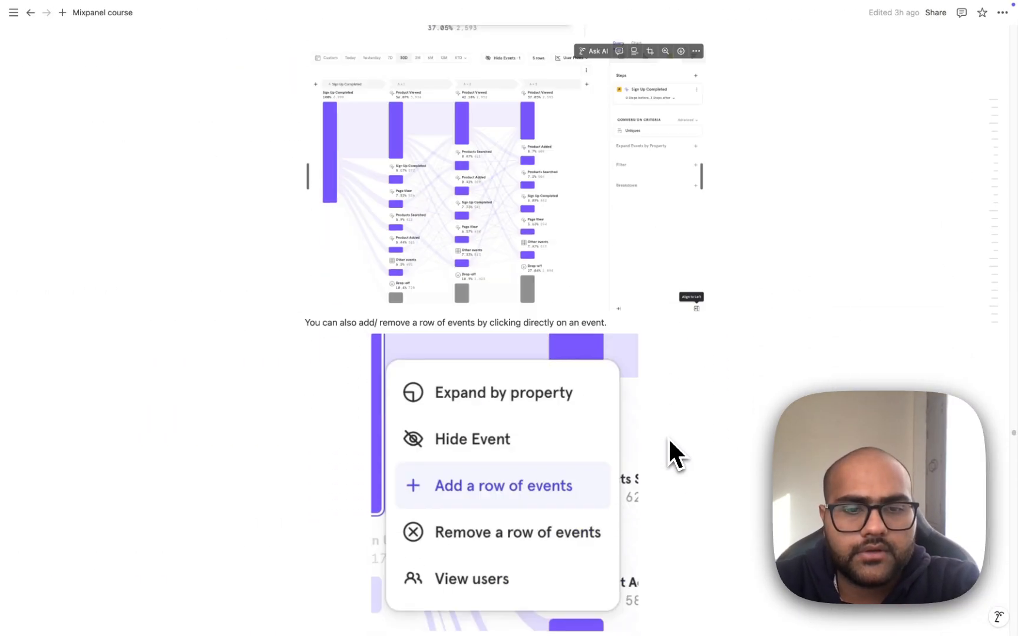
{"action": "scroll", "coordinate": [669, 442], "scroll_direction": "down", "scroll_amount": 7}
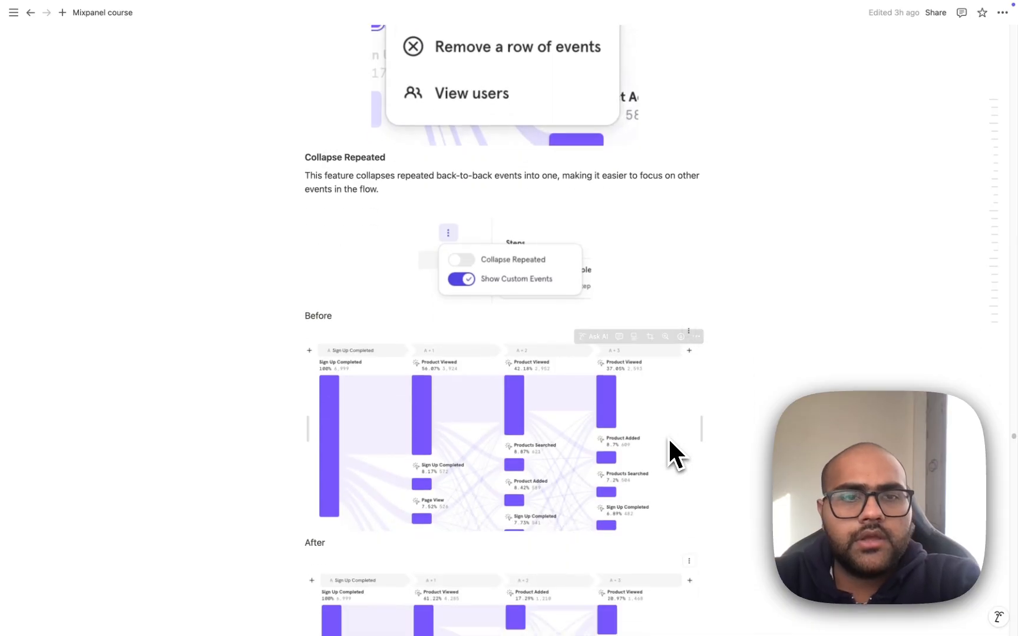
{"action": "key", "text": "ctrl+Right"}
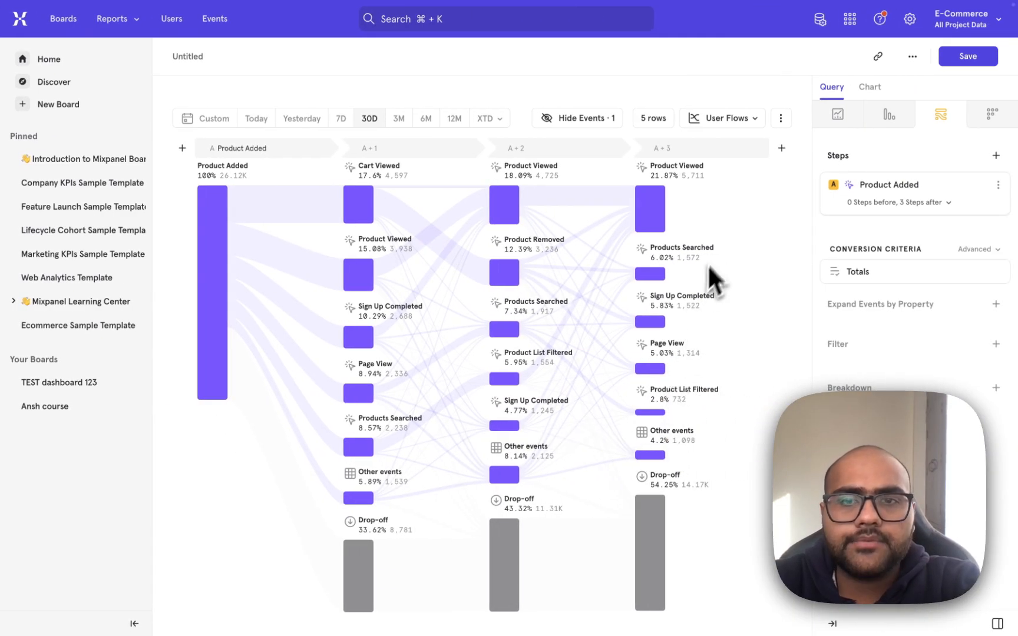
{"action": "key", "text": "ctrl+Left"}
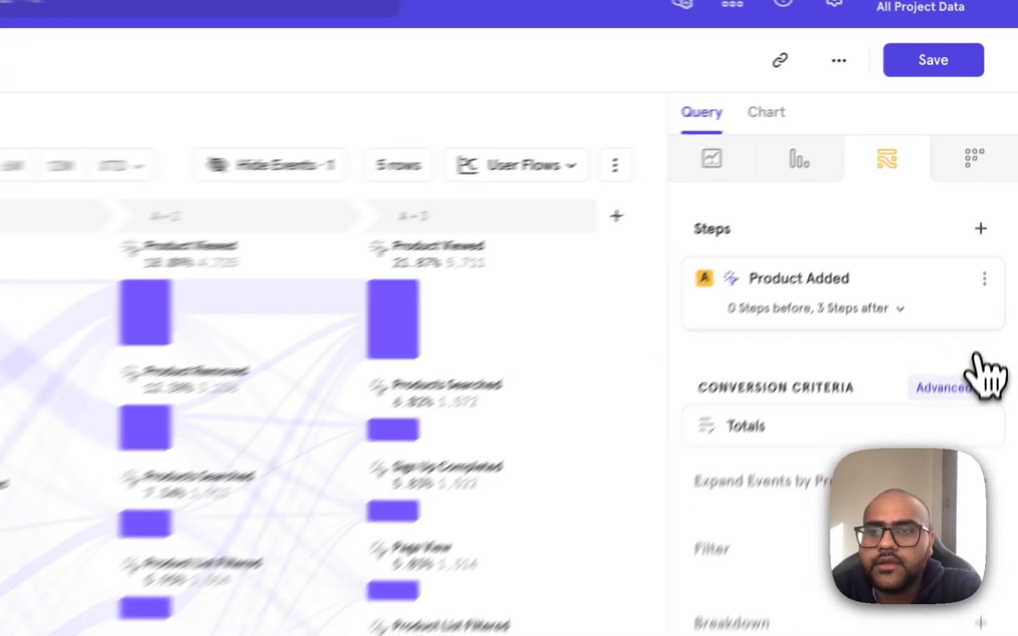
Turn on Collapse Repeated for the Product Added flow in Mixpanel
{"action": "left_click", "coordinate": [987, 249]}
{"action": "left_click", "coordinate": [778, 119]}
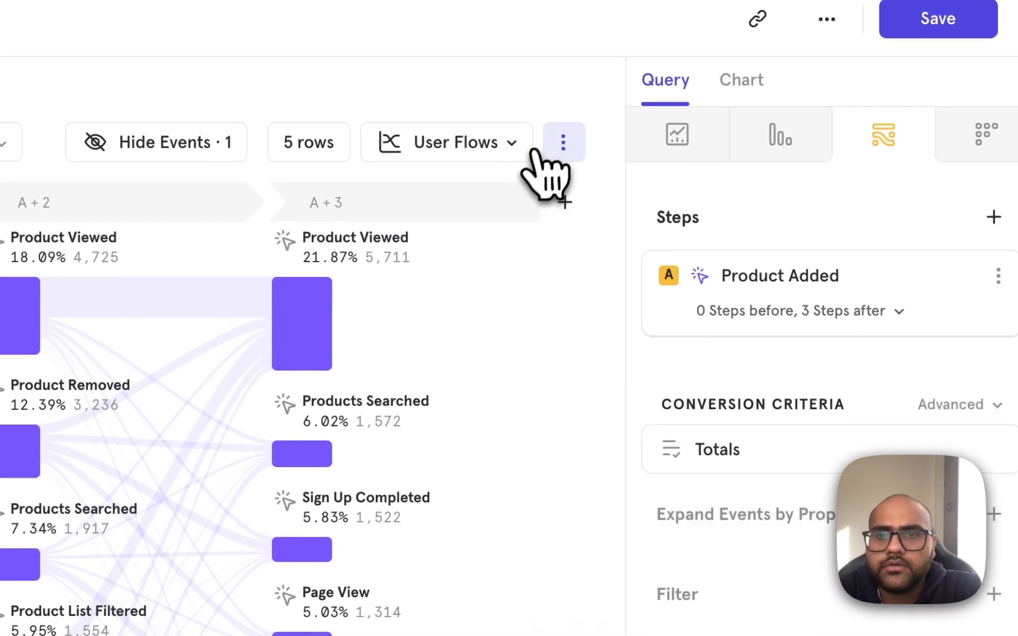
{"action": "left_click", "coordinate": [526, 146]}
{"action": "left_click", "coordinate": [564, 141]}
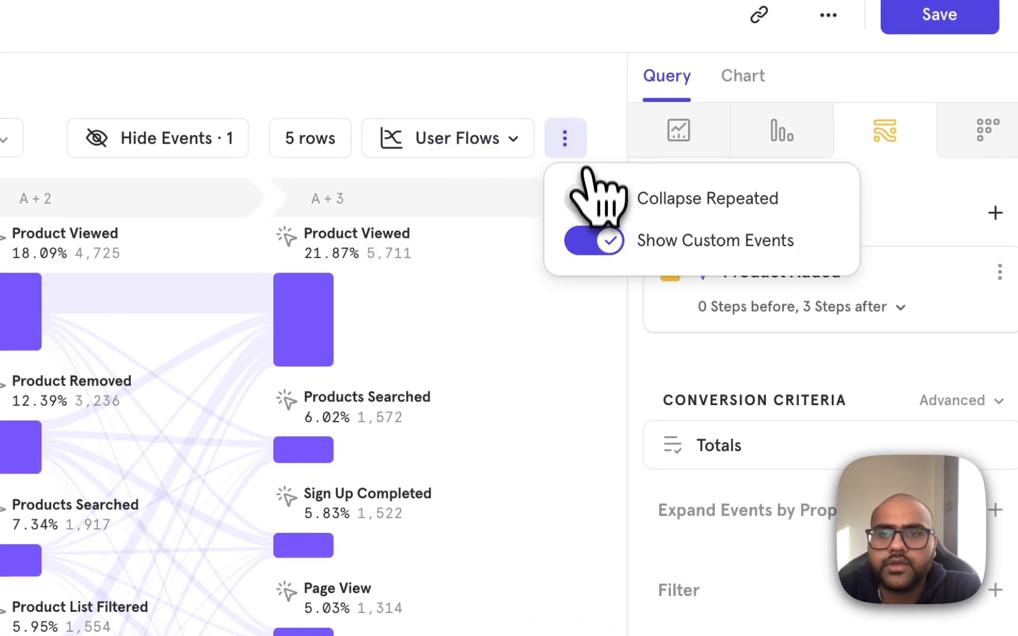
{"action": "left_click", "coordinate": [605, 203]}
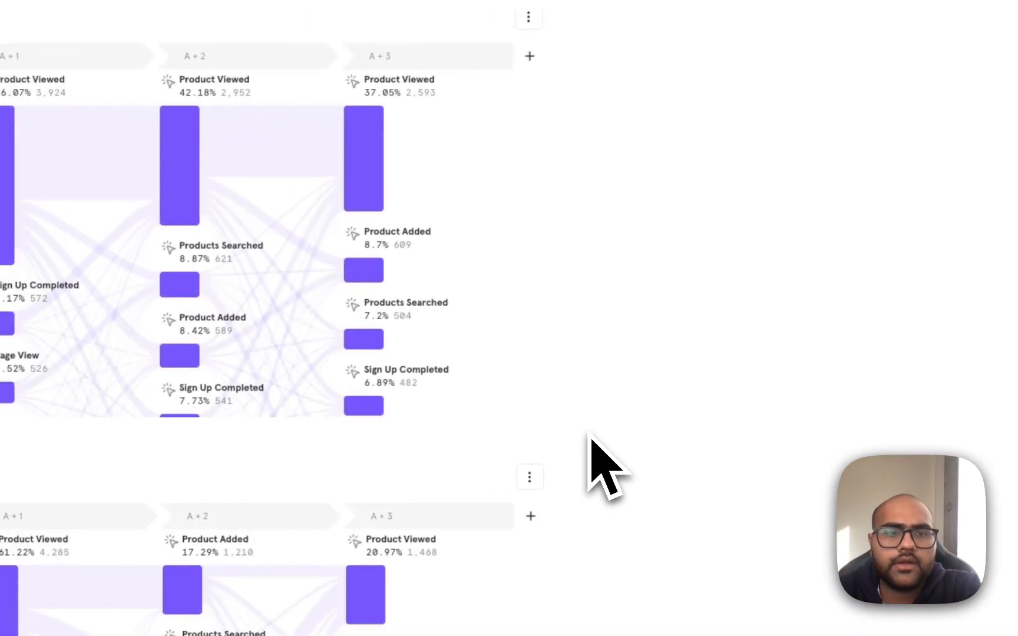
Read the notes on showing or hiding custom events and examine the Show Custom Events option of the Mixpanel flow
{"action": "scroll", "coordinate": [592, 424], "scroll_direction": "down", "scroll_amount": 5}
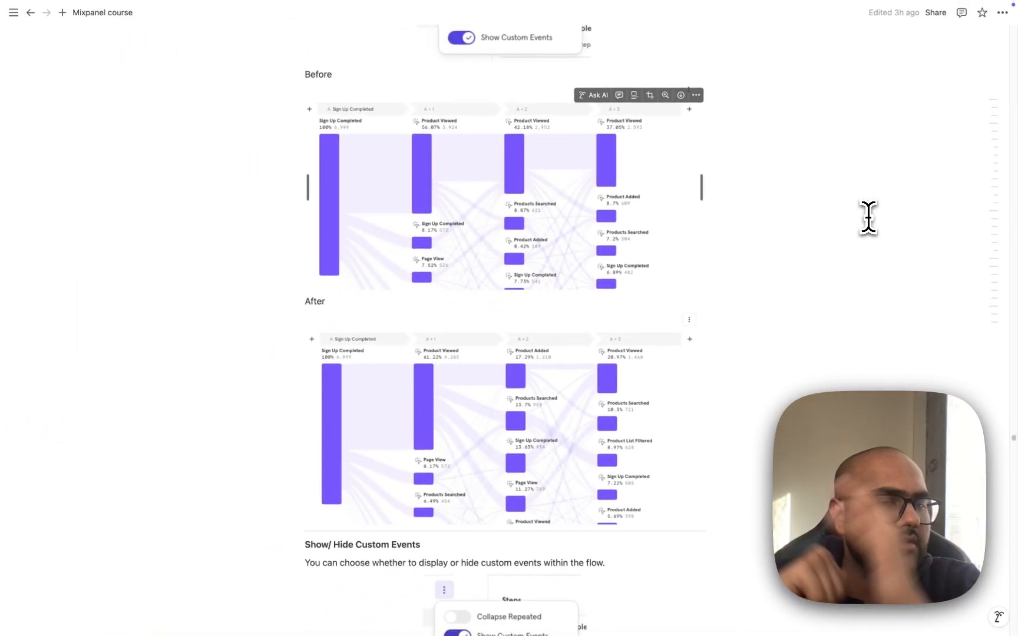
{"action": "scroll", "coordinate": [868, 217], "scroll_direction": "down", "scroll_amount": 8}
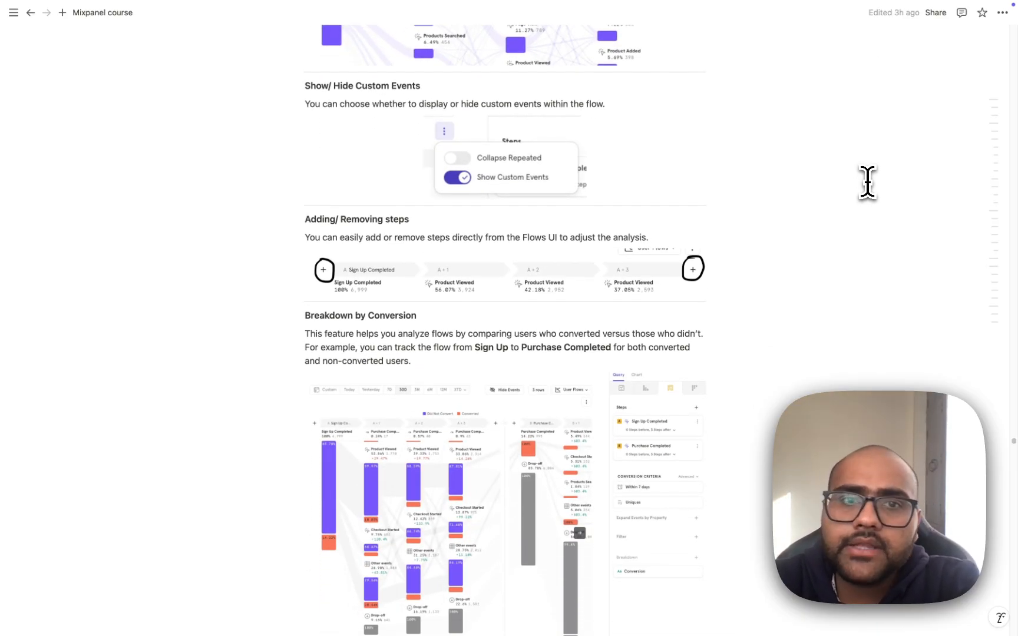
{"action": "key", "text": "ctrl+Right"}
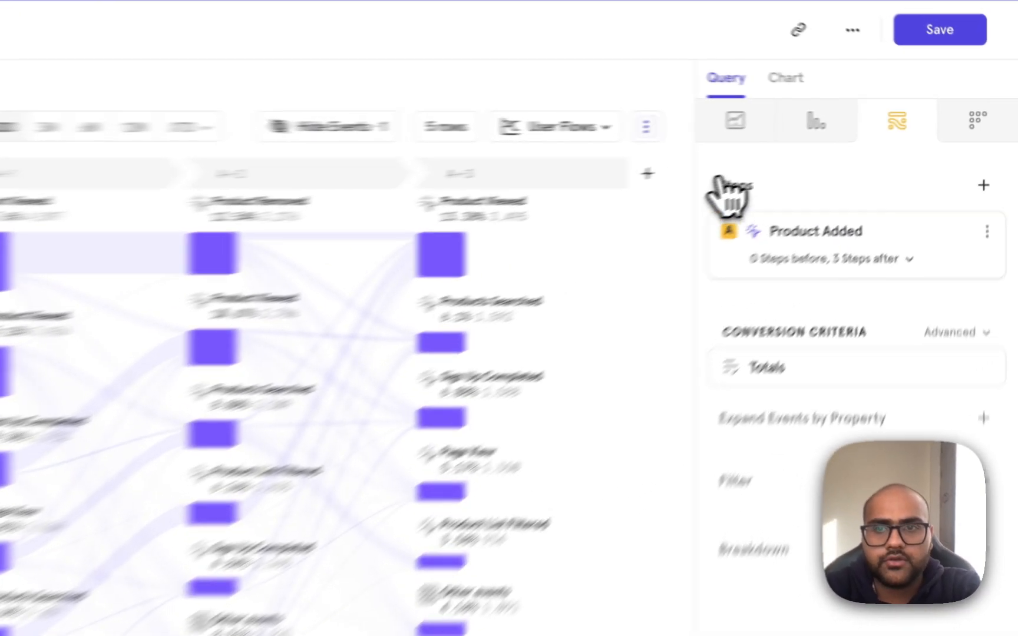
{"action": "left_click", "coordinate": [781, 118]}
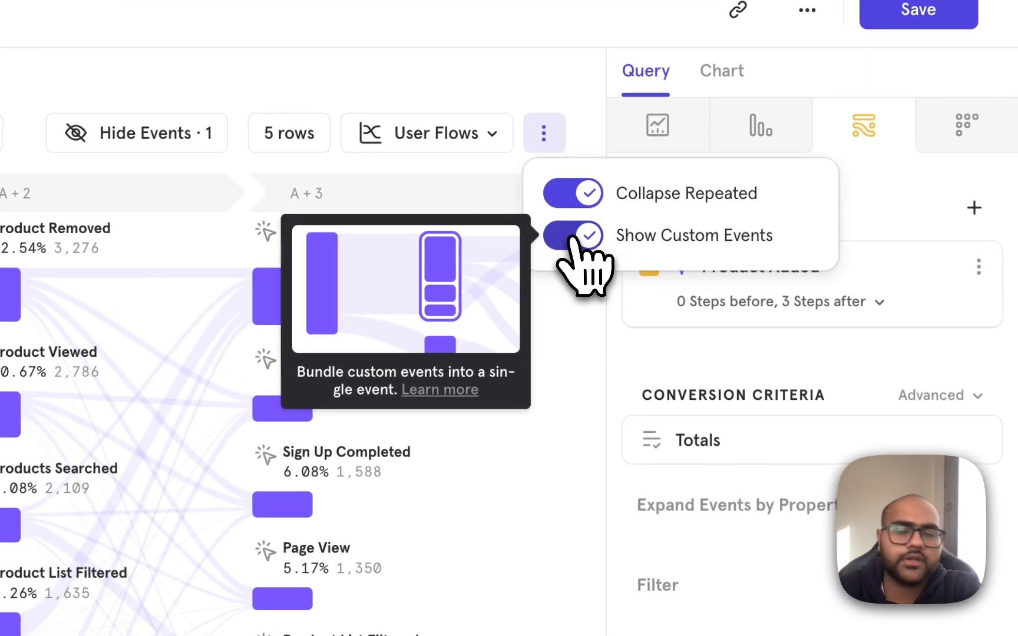
{"action": "left_click", "coordinate": [573, 237]}
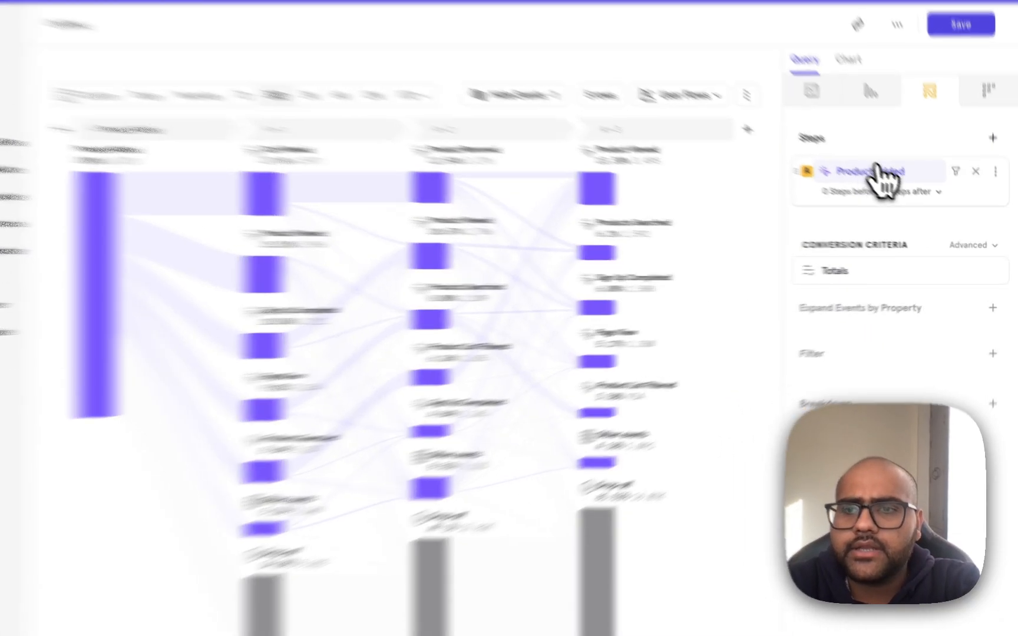
Inspect the before and after step settings of Product Added and extend the flow to 4 steps after the event
{"action": "left_click", "coordinate": [895, 202]}
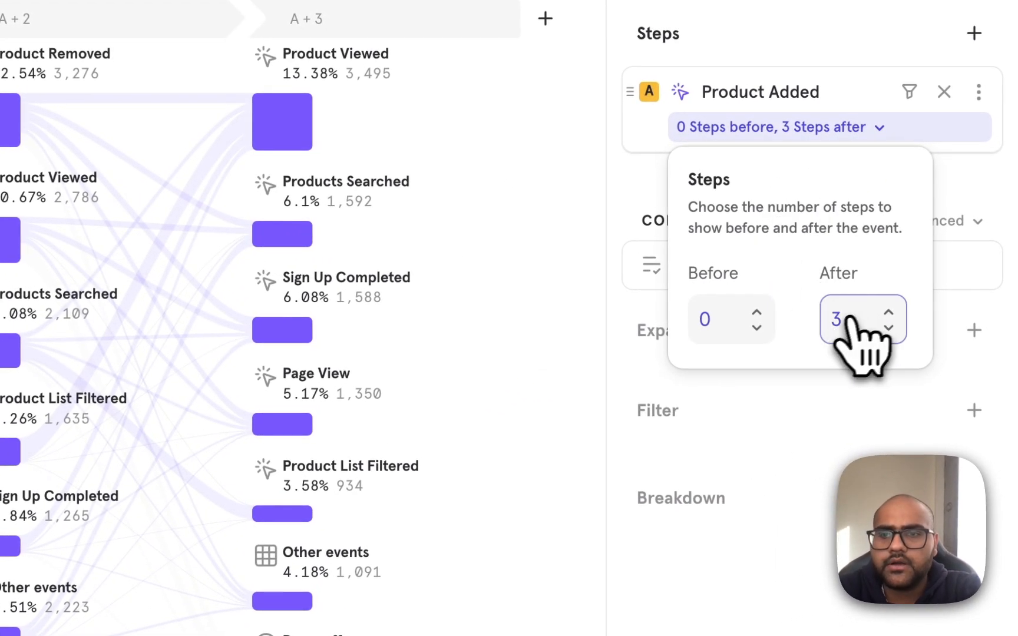
{"action": "left_click", "coordinate": [761, 511]}
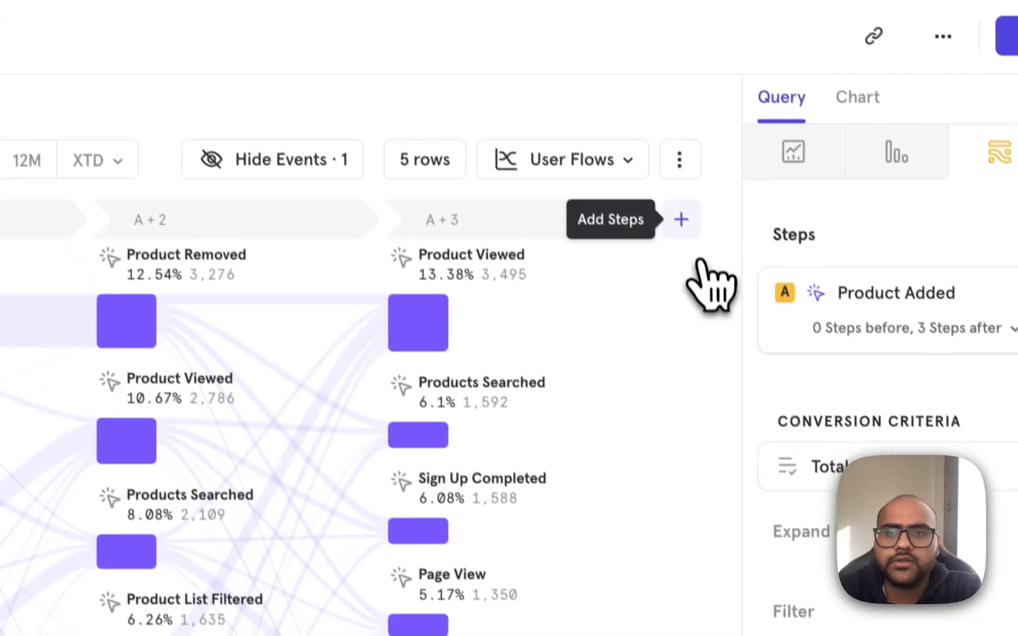
{"action": "left_click", "coordinate": [545, 18]}
{"action": "left_click", "coordinate": [731, 348]}
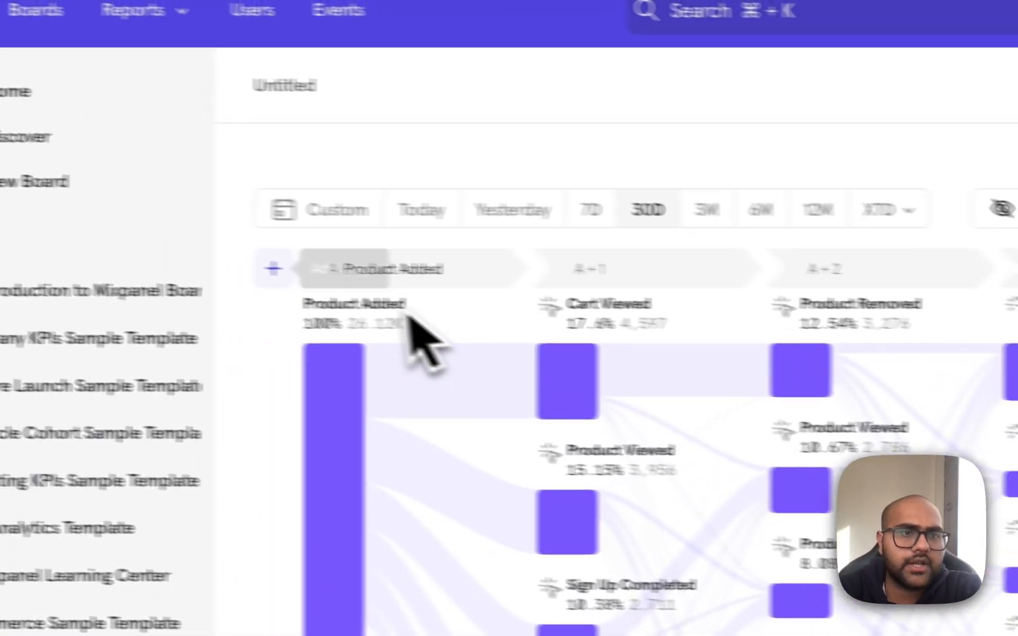
Switch back to the course notes and read the sections on Adding/Removing steps and Breakdown by Conversion
{"action": "key", "text": "ctrl+Left"}
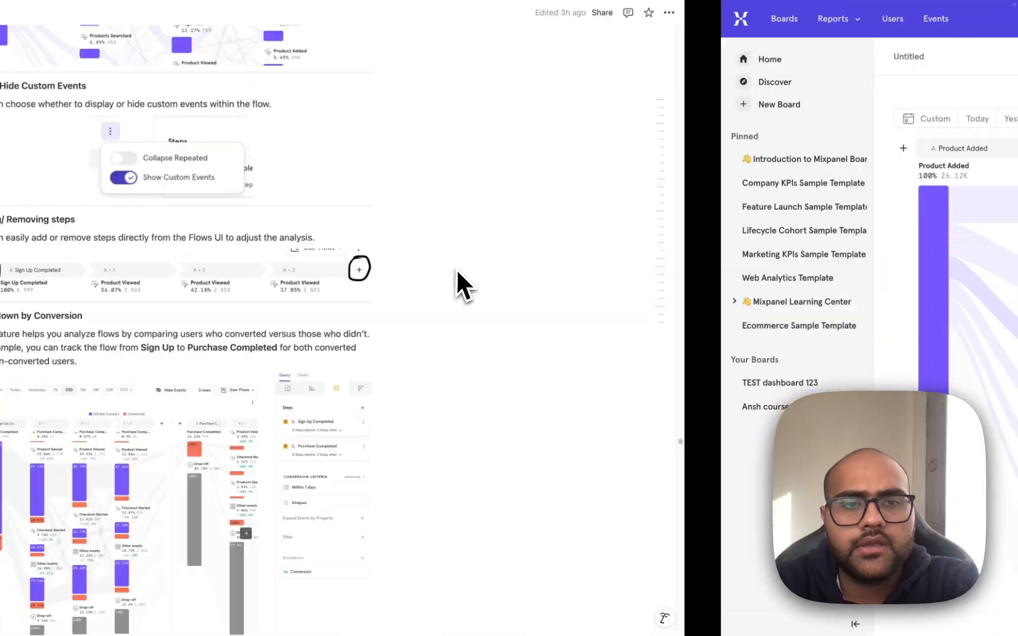
{"action": "scroll", "coordinate": [462, 271], "scroll_direction": "down", "scroll_amount": 2}
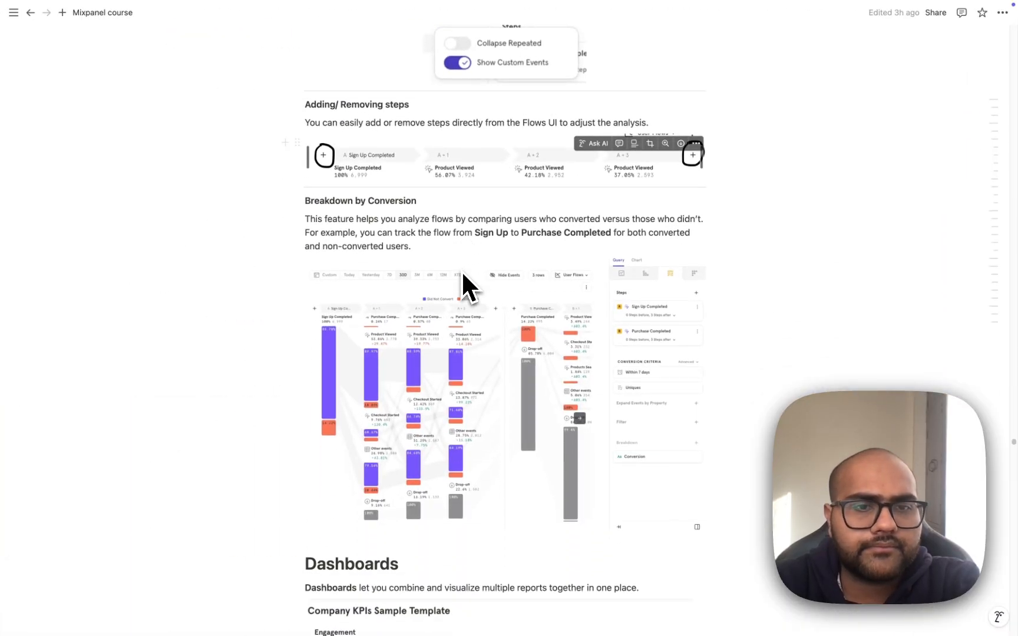
{"action": "scroll", "coordinate": [461, 271], "scroll_direction": "down", "scroll_amount": 3}
{"action": "scroll", "coordinate": [461, 270], "scroll_direction": "up", "scroll_amount": 2}
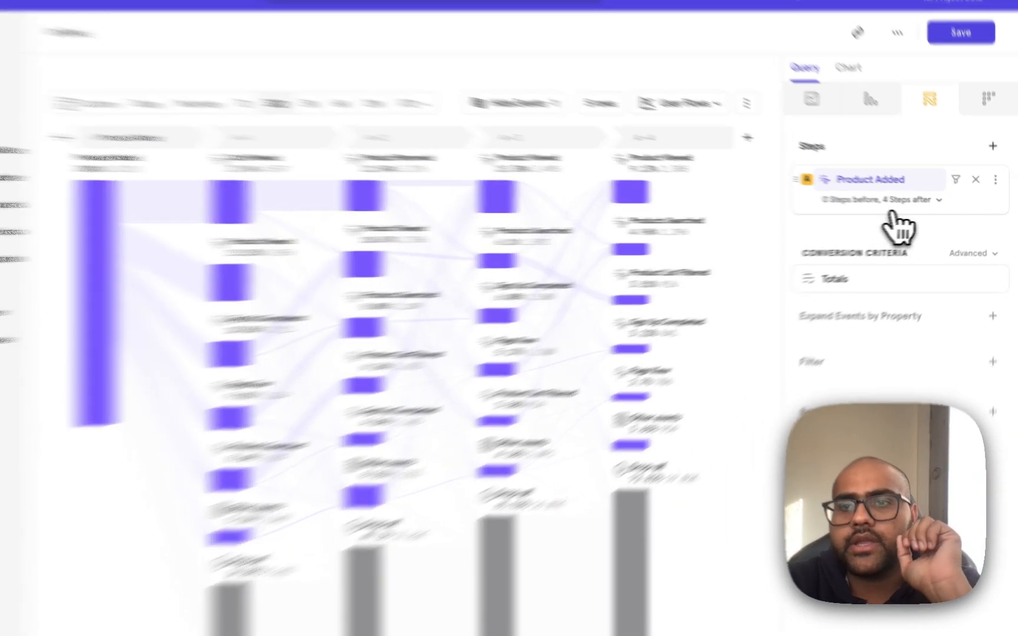
Replace the Product Added event in the Mixpanel flow with Sign Up Completed and add Purchase Completed as the second step
{"action": "left_click", "coordinate": [884, 184]}
{"action": "left_click", "coordinate": [589, 496]}
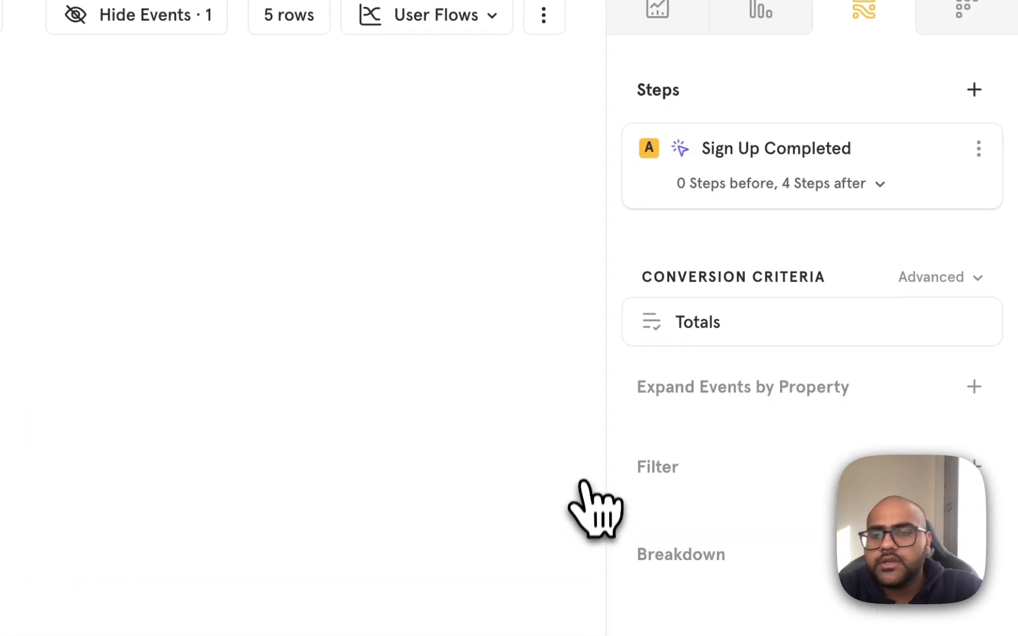
{"action": "left_click", "coordinate": [673, 301]}
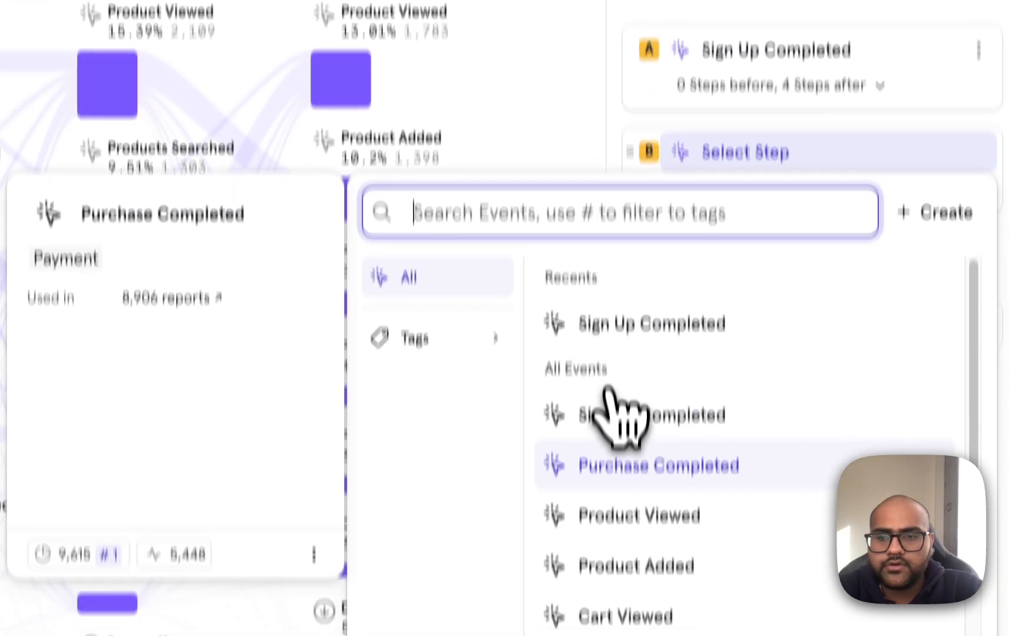
{"action": "left_click", "coordinate": [648, 564]}
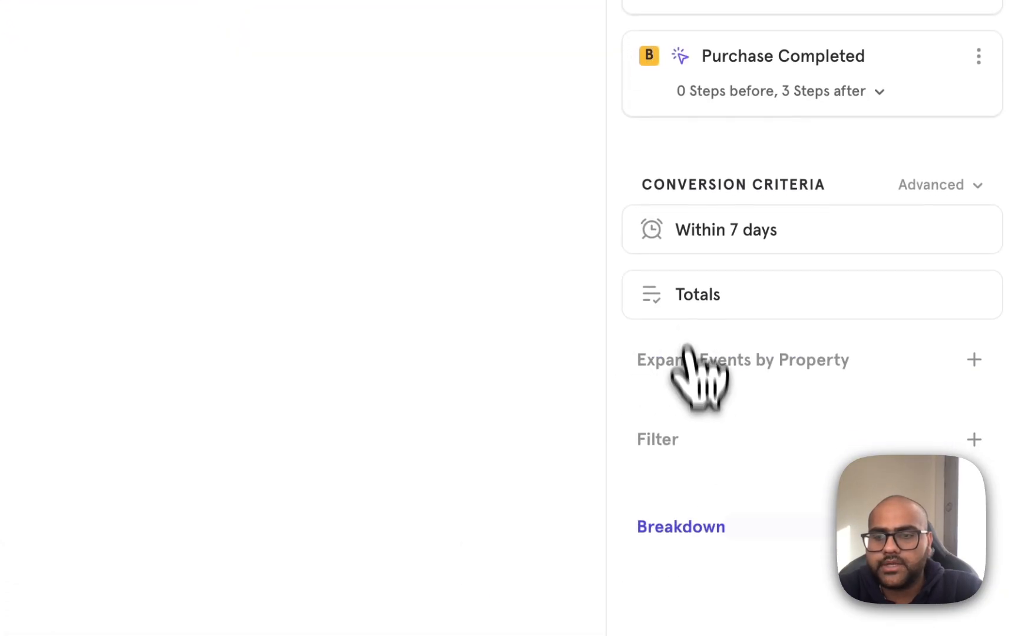
Break the flow down by Conversion and set its counting method to Uniques
{"action": "left_click", "coordinate": [695, 497]}
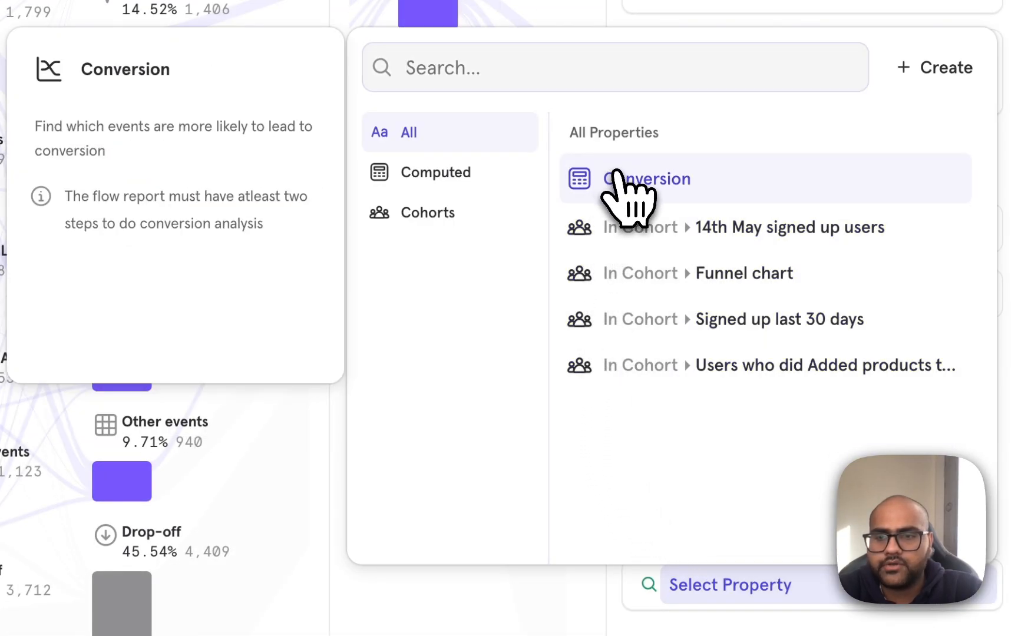
{"action": "left_click", "coordinate": [617, 178]}
{"action": "left_click", "coordinate": [747, 306]}
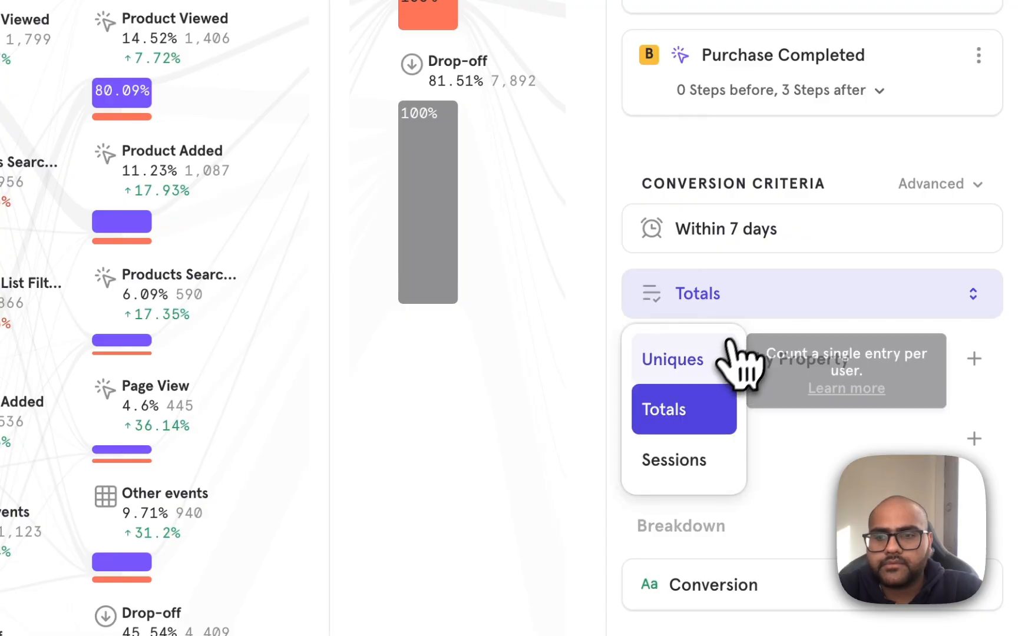
{"action": "left_click", "coordinate": [707, 360]}
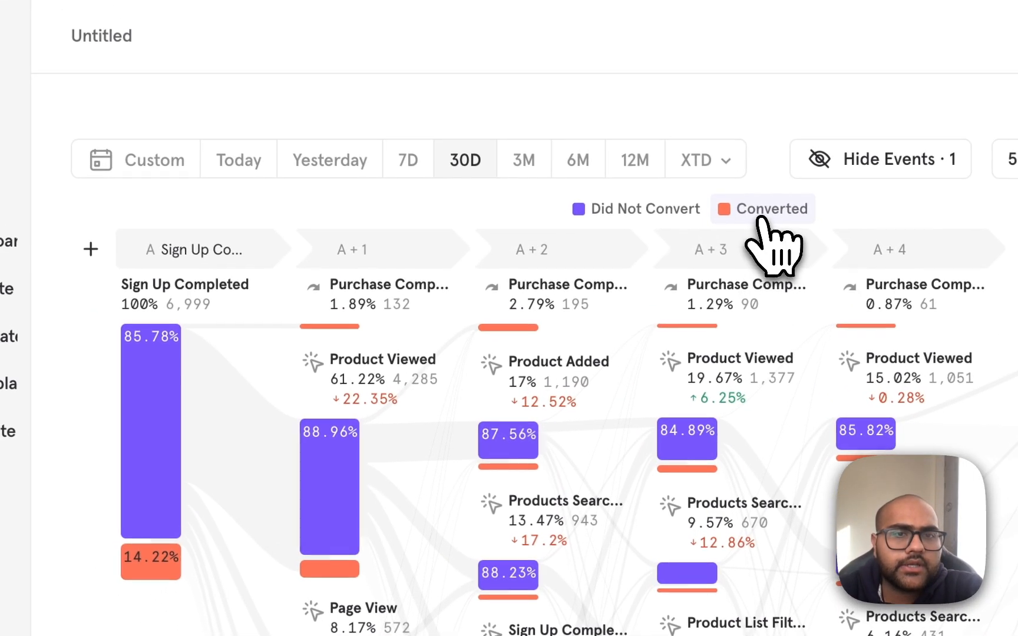
Examine the Converted and Did Not Convert segments along the flow from Sign Up Completed to Purchase Completed
{"action": "left_click", "coordinate": [766, 212]}
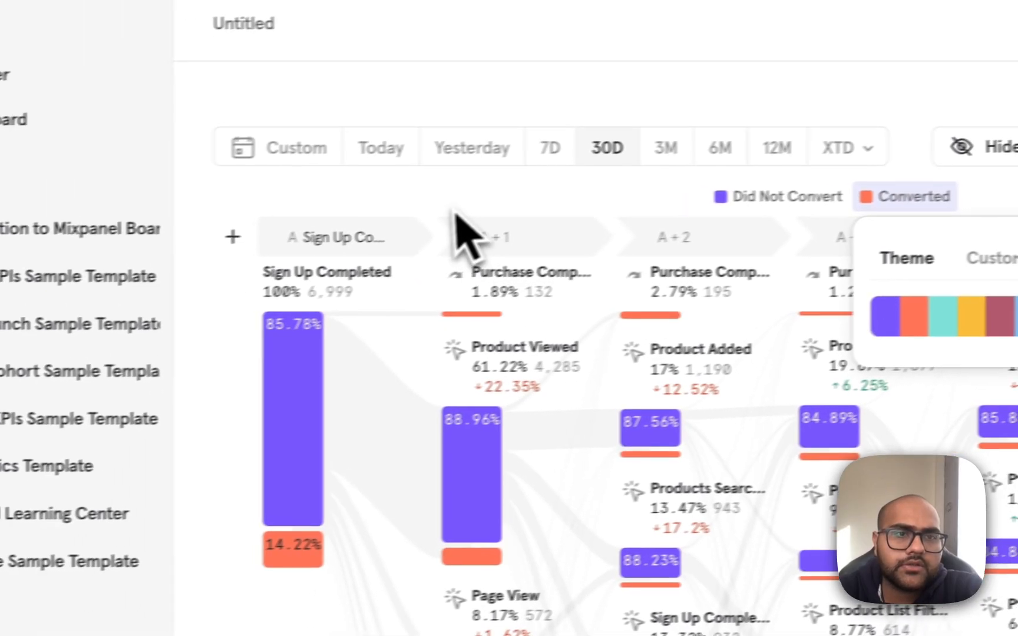
{"action": "left_click", "coordinate": [283, 247]}
{"action": "mouse_move", "coordinate": [181, 389]}
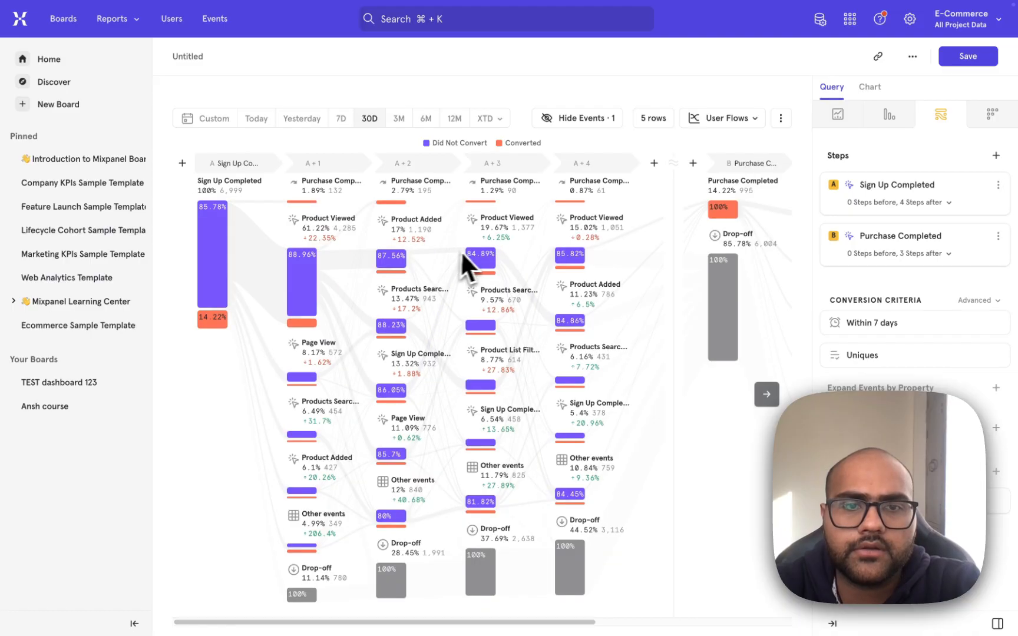
{"action": "mouse_move", "coordinate": [717, 212]}
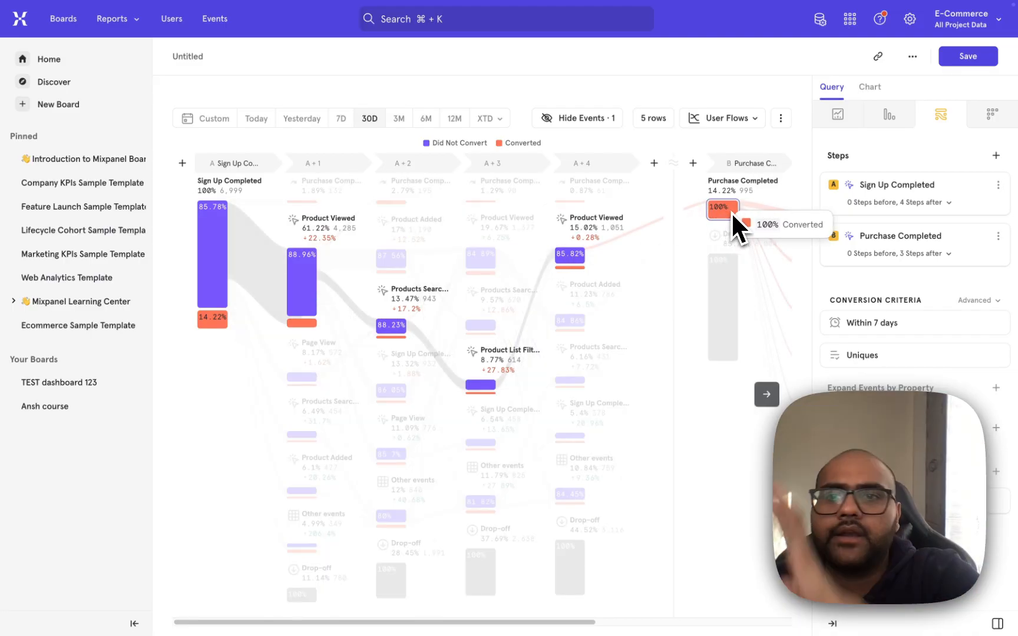